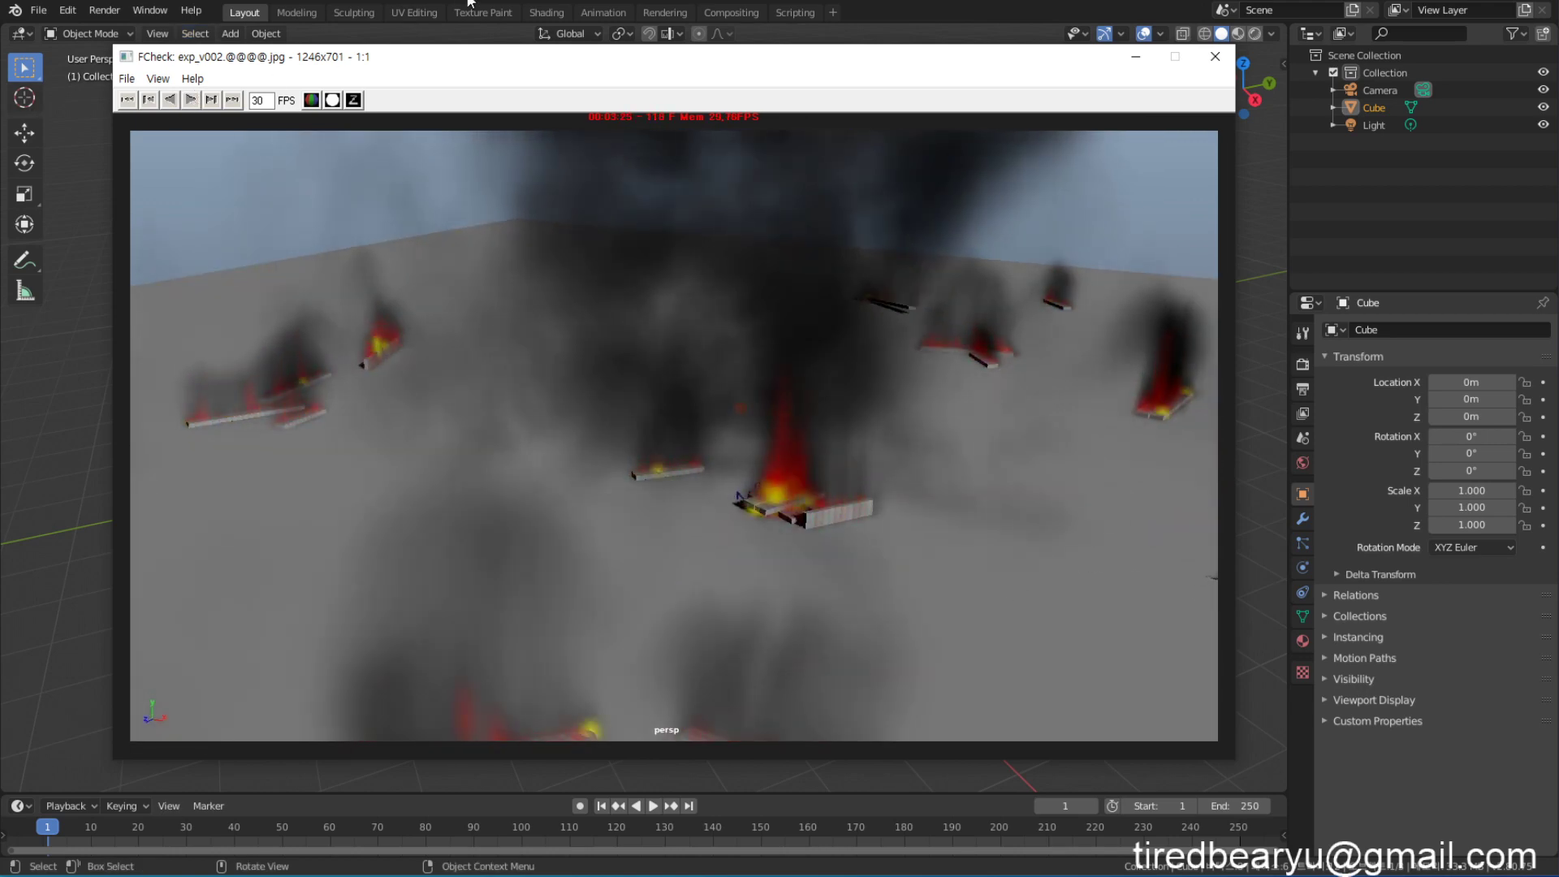
Step: Close the FCheck preview of the explosion sequence and return to the Blender scene
key(Escape)
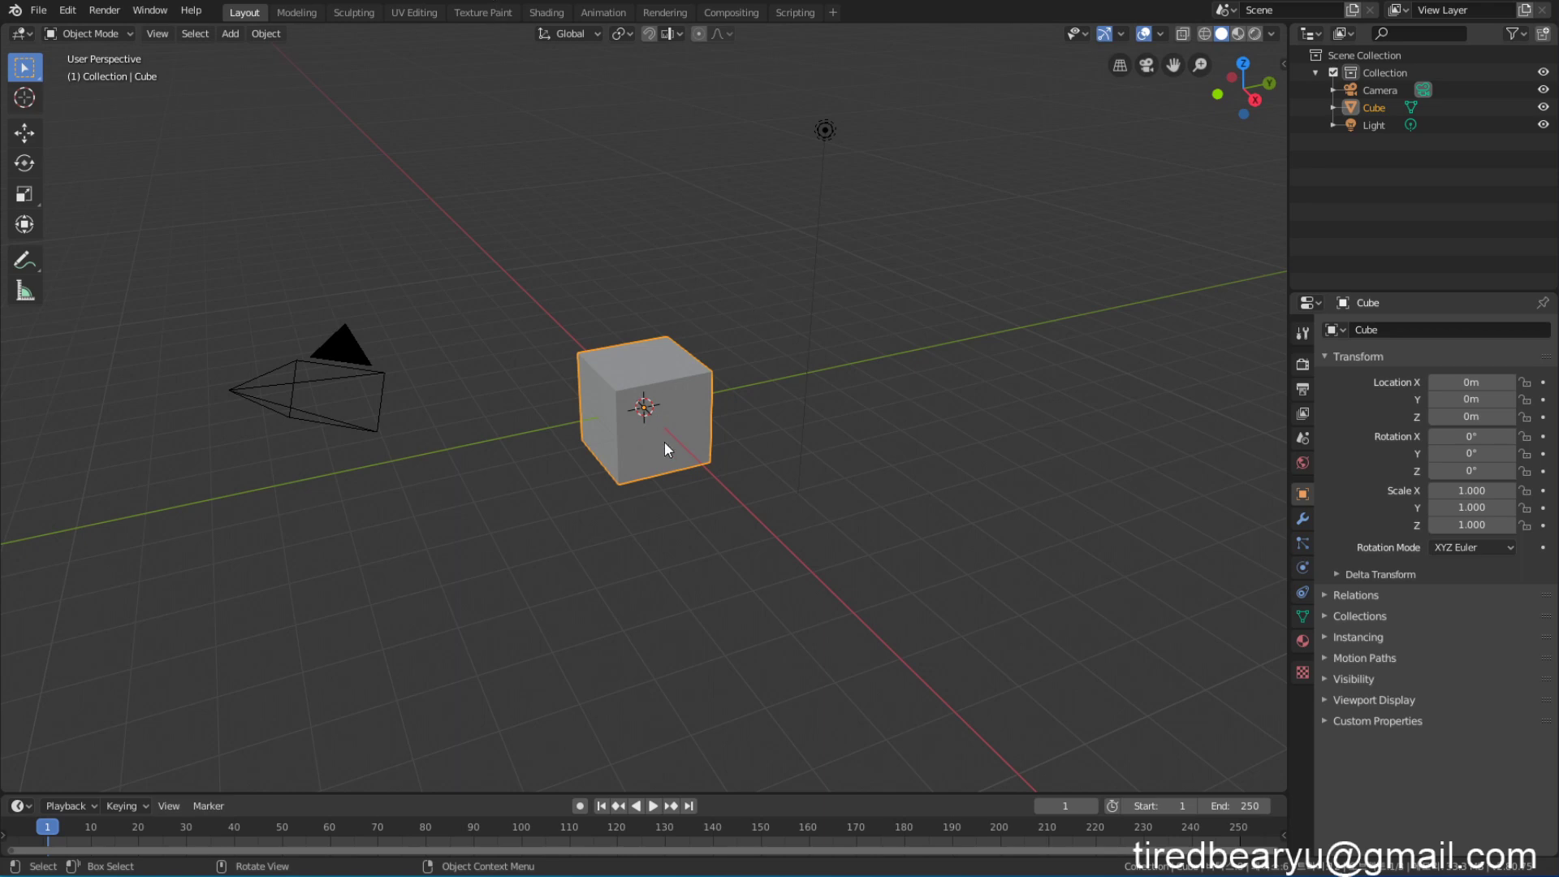
middle_drag(549, 590, 697, 599)
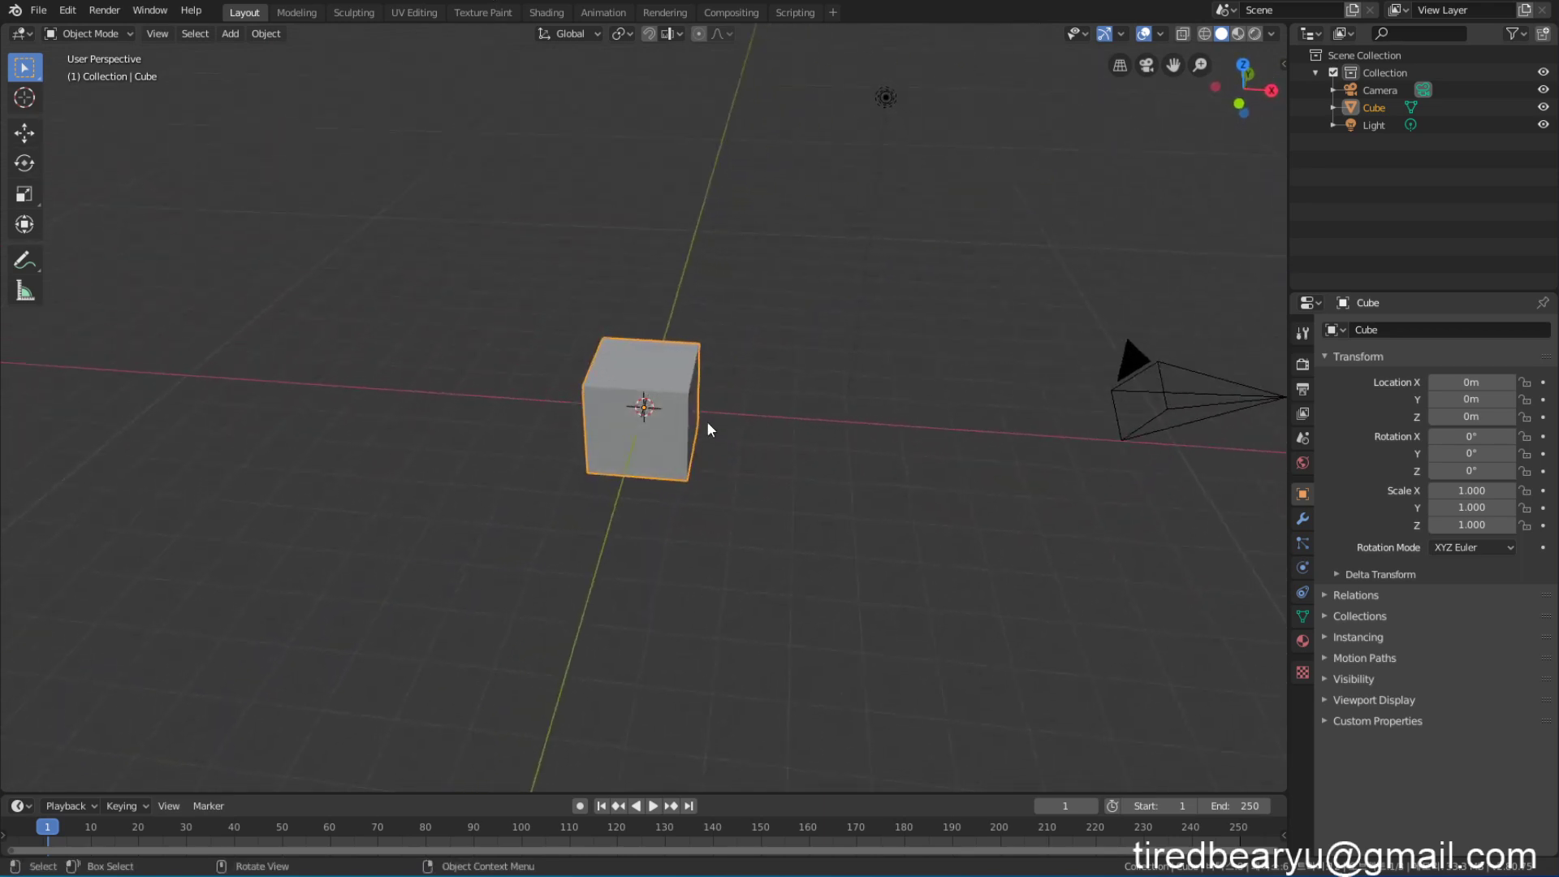
middle_drag(707, 421, 724, 344)
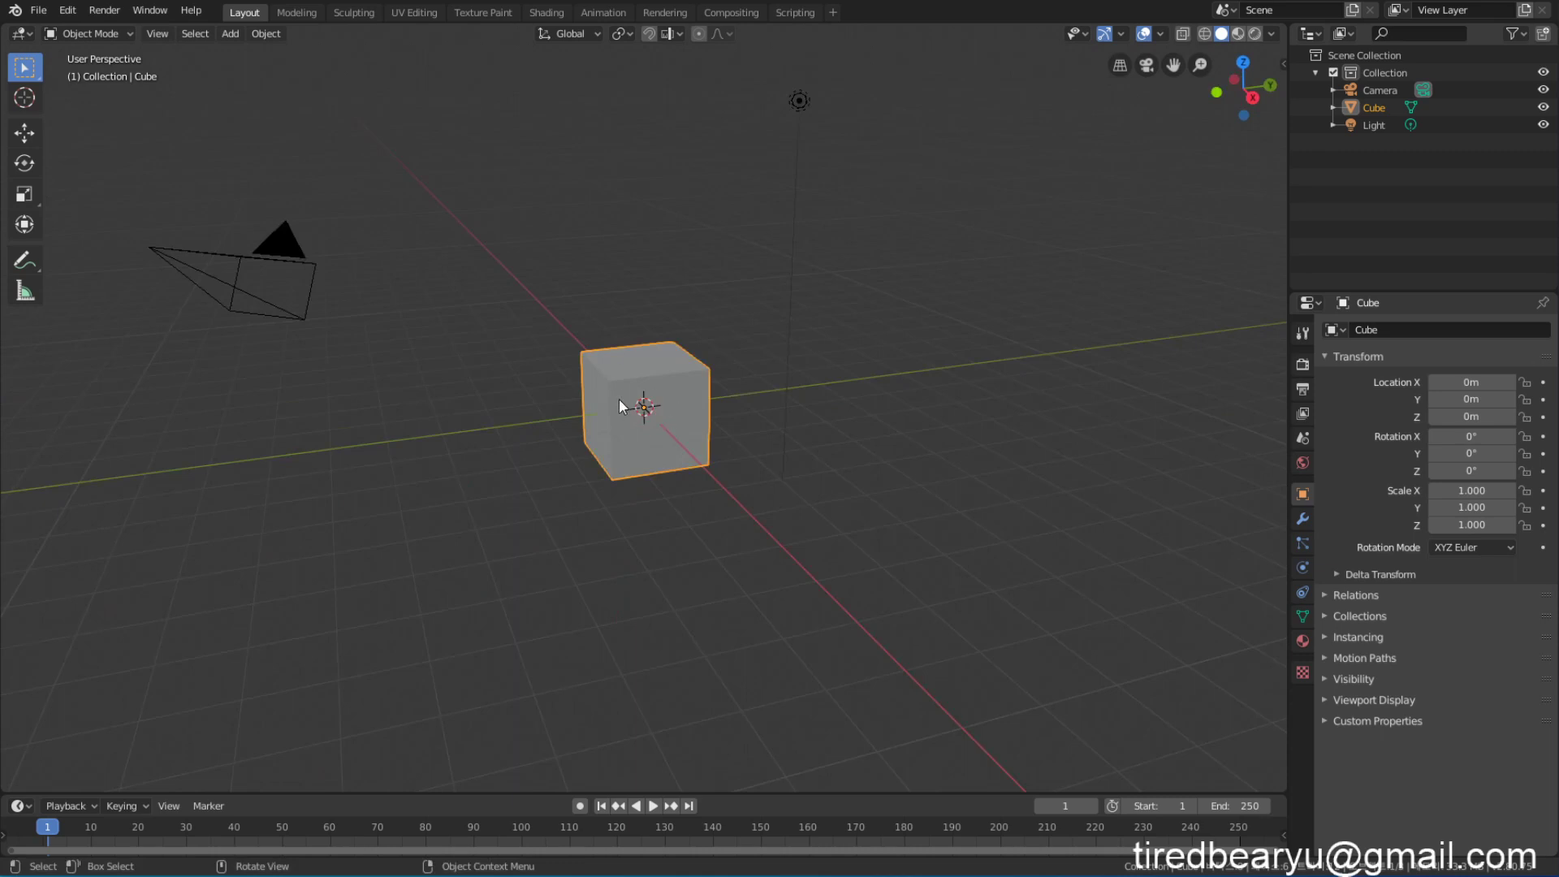
middle_drag(619, 404, 761, 419)
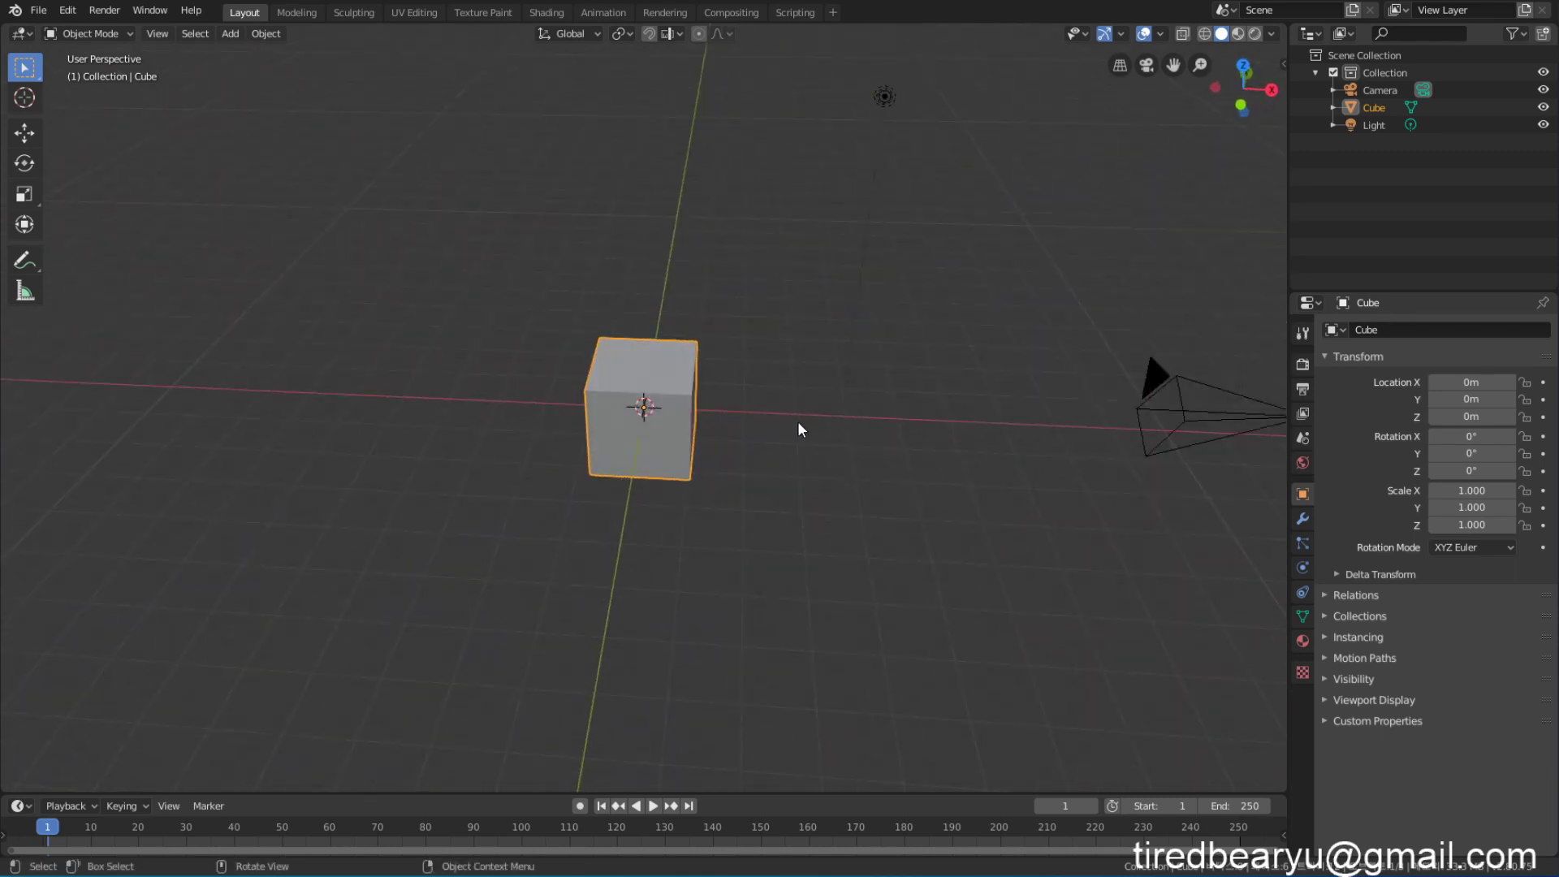
middle_drag(797, 429, 776, 427)
key(r)
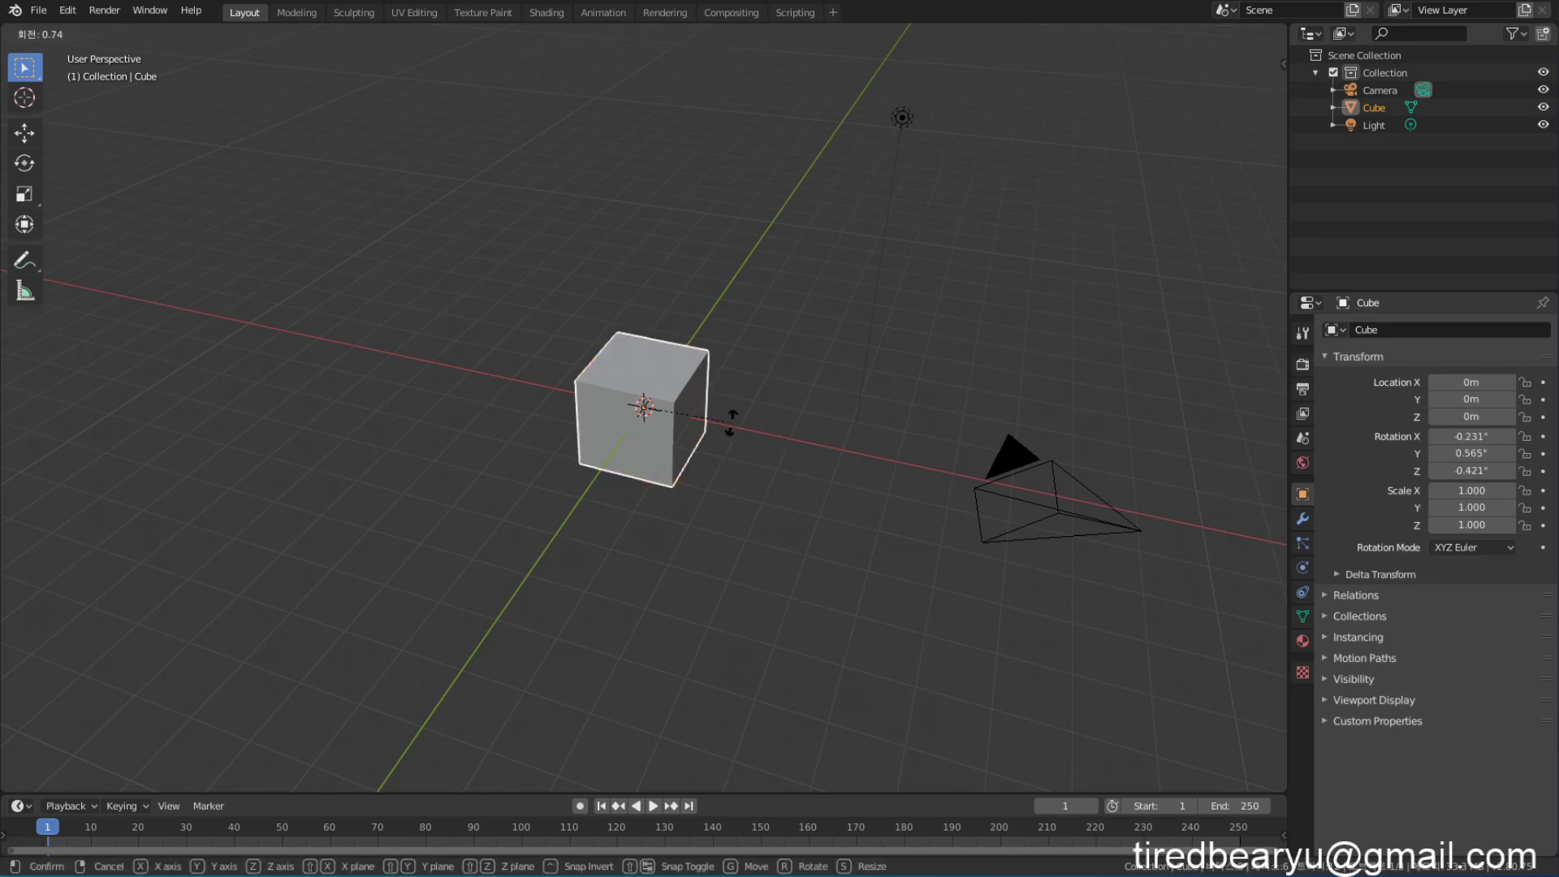
key(r)
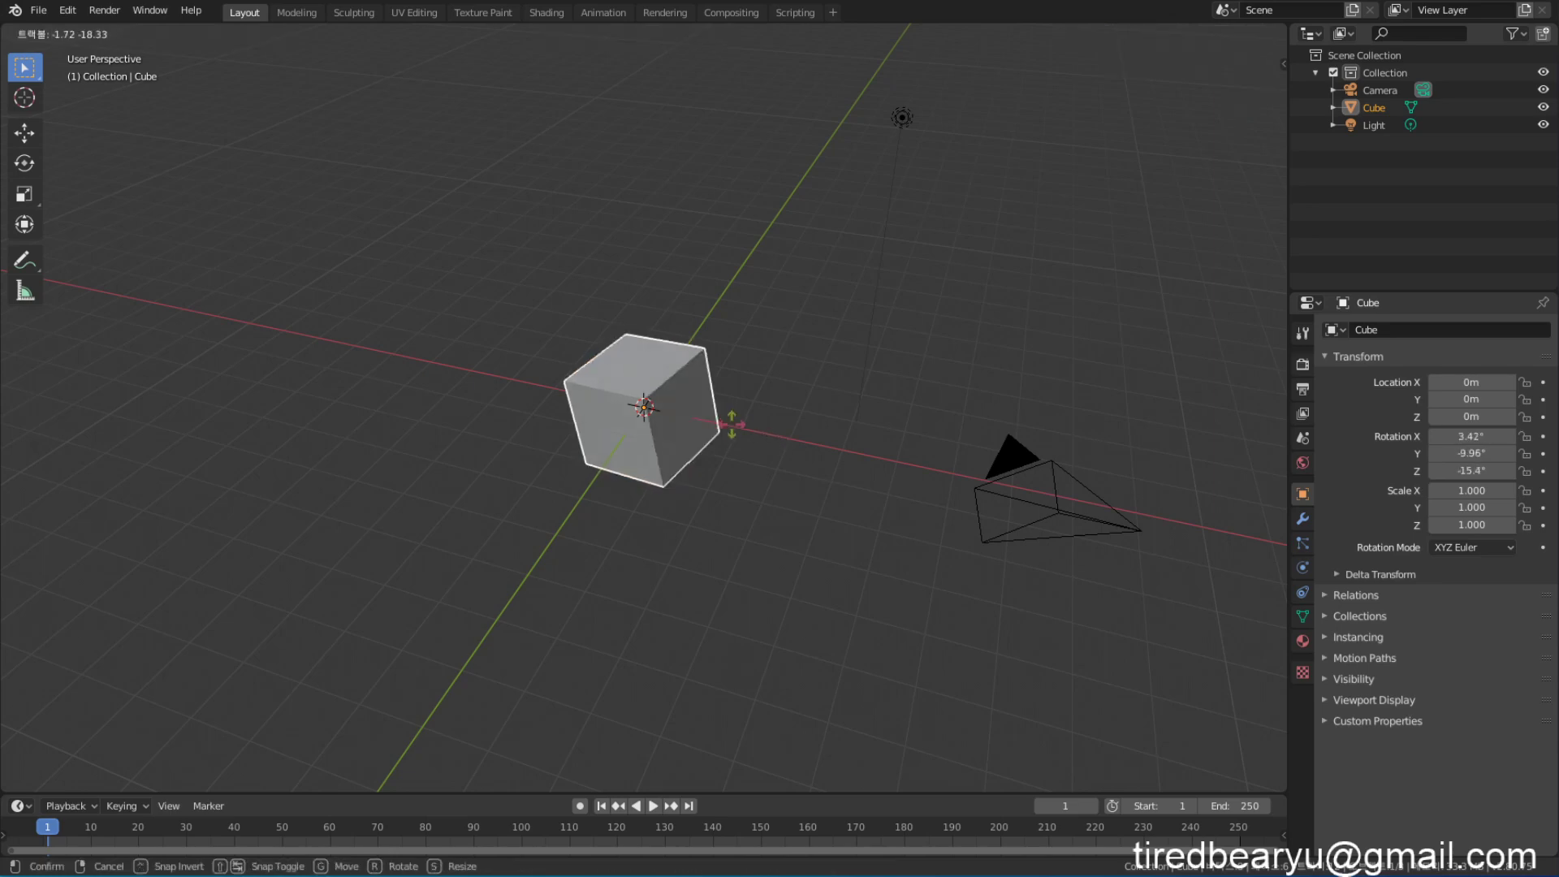
key(s)
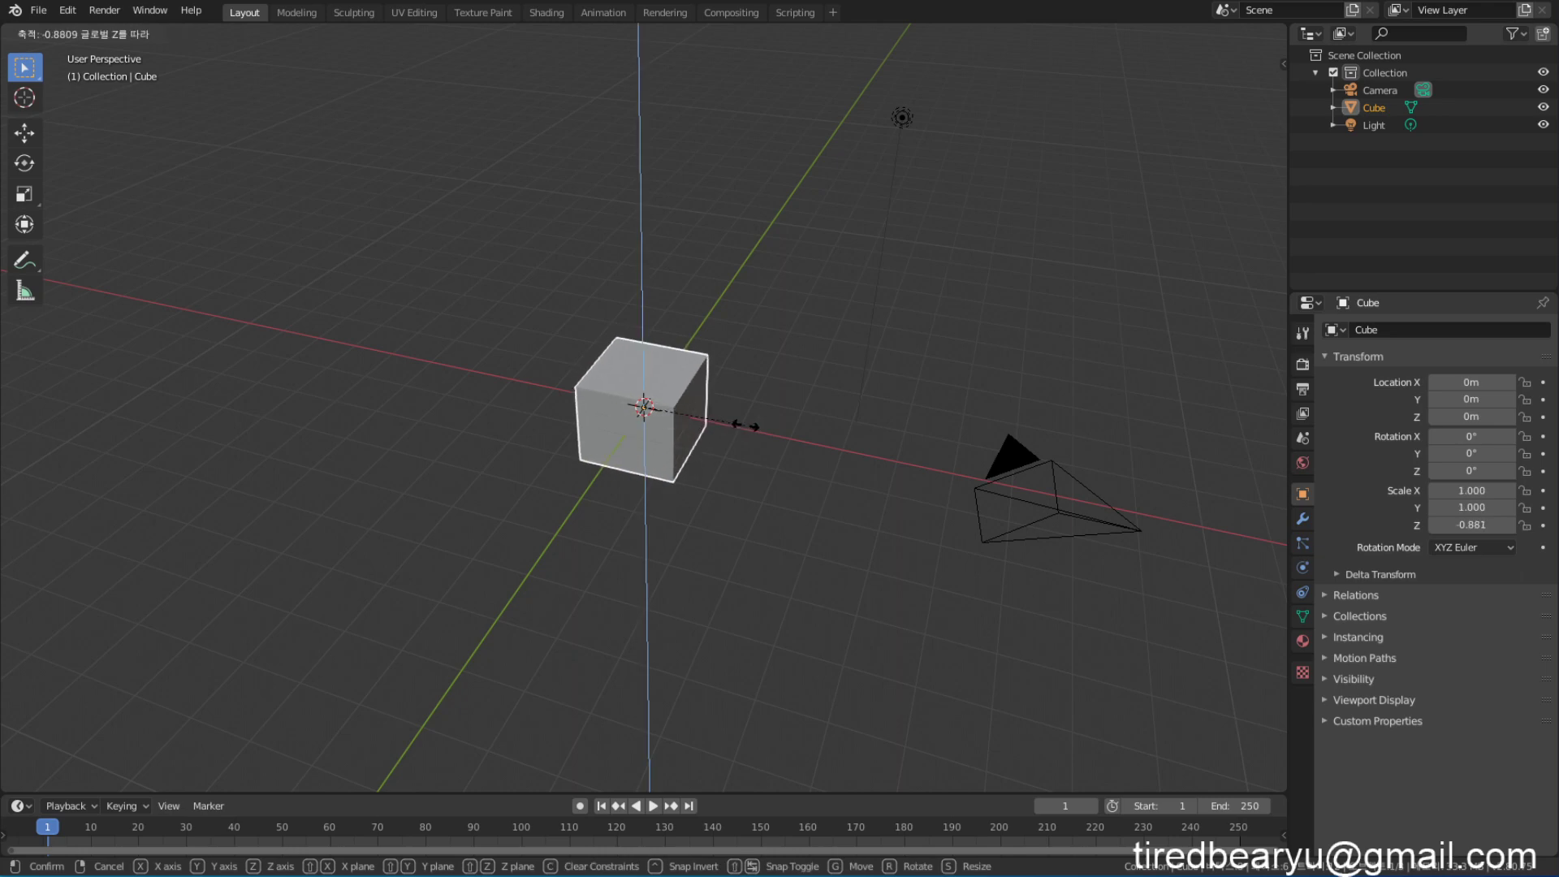
key(Escape)
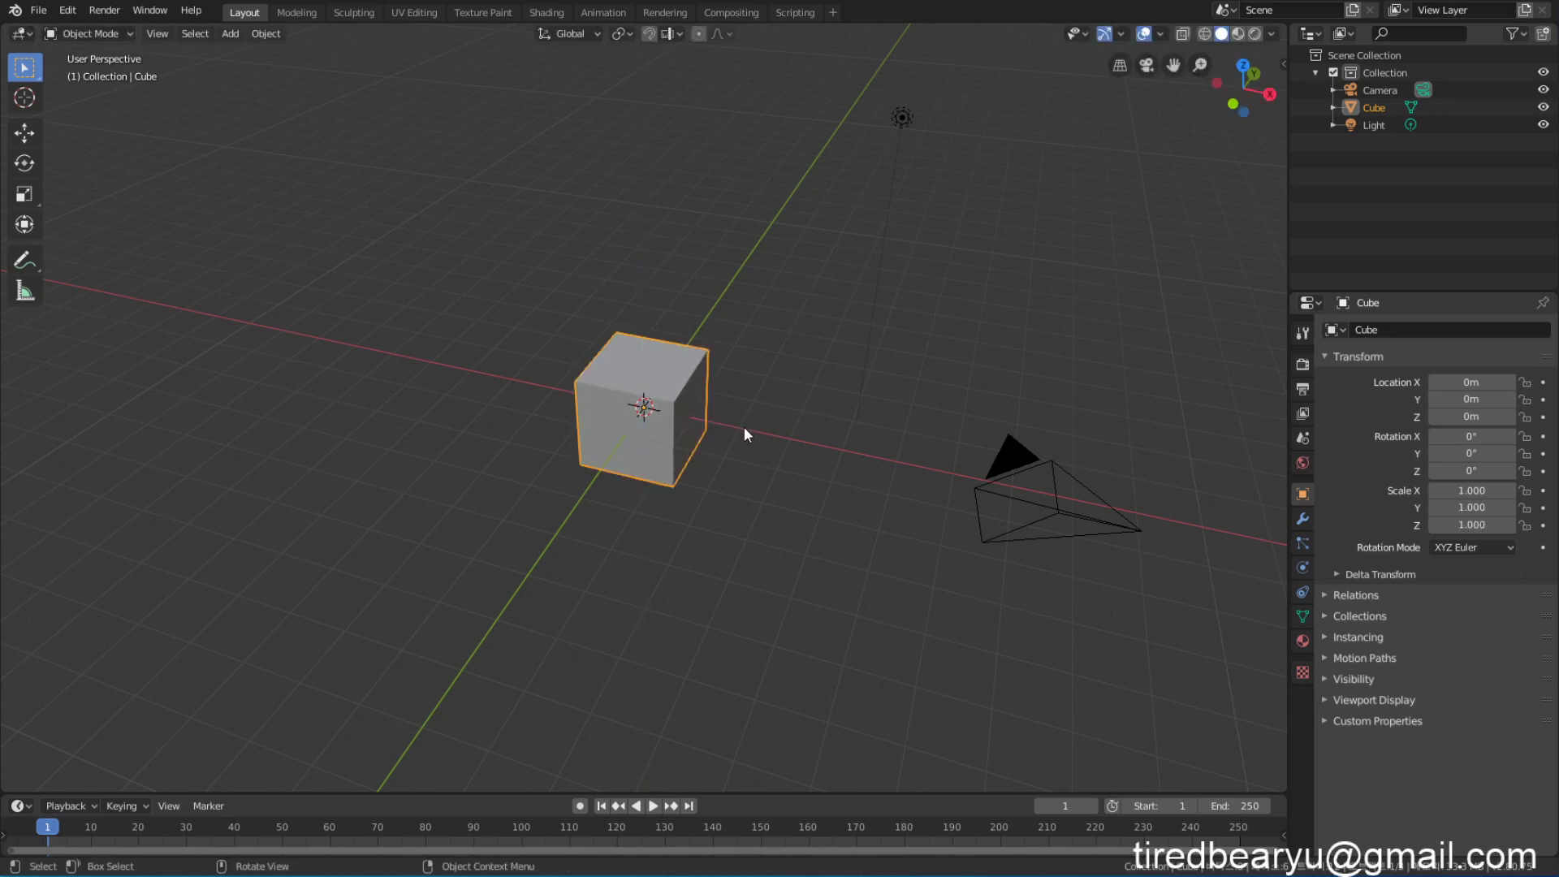
Step: Scale the cube along the X axis to about 0.259 to make a thin upright slab
key(s)
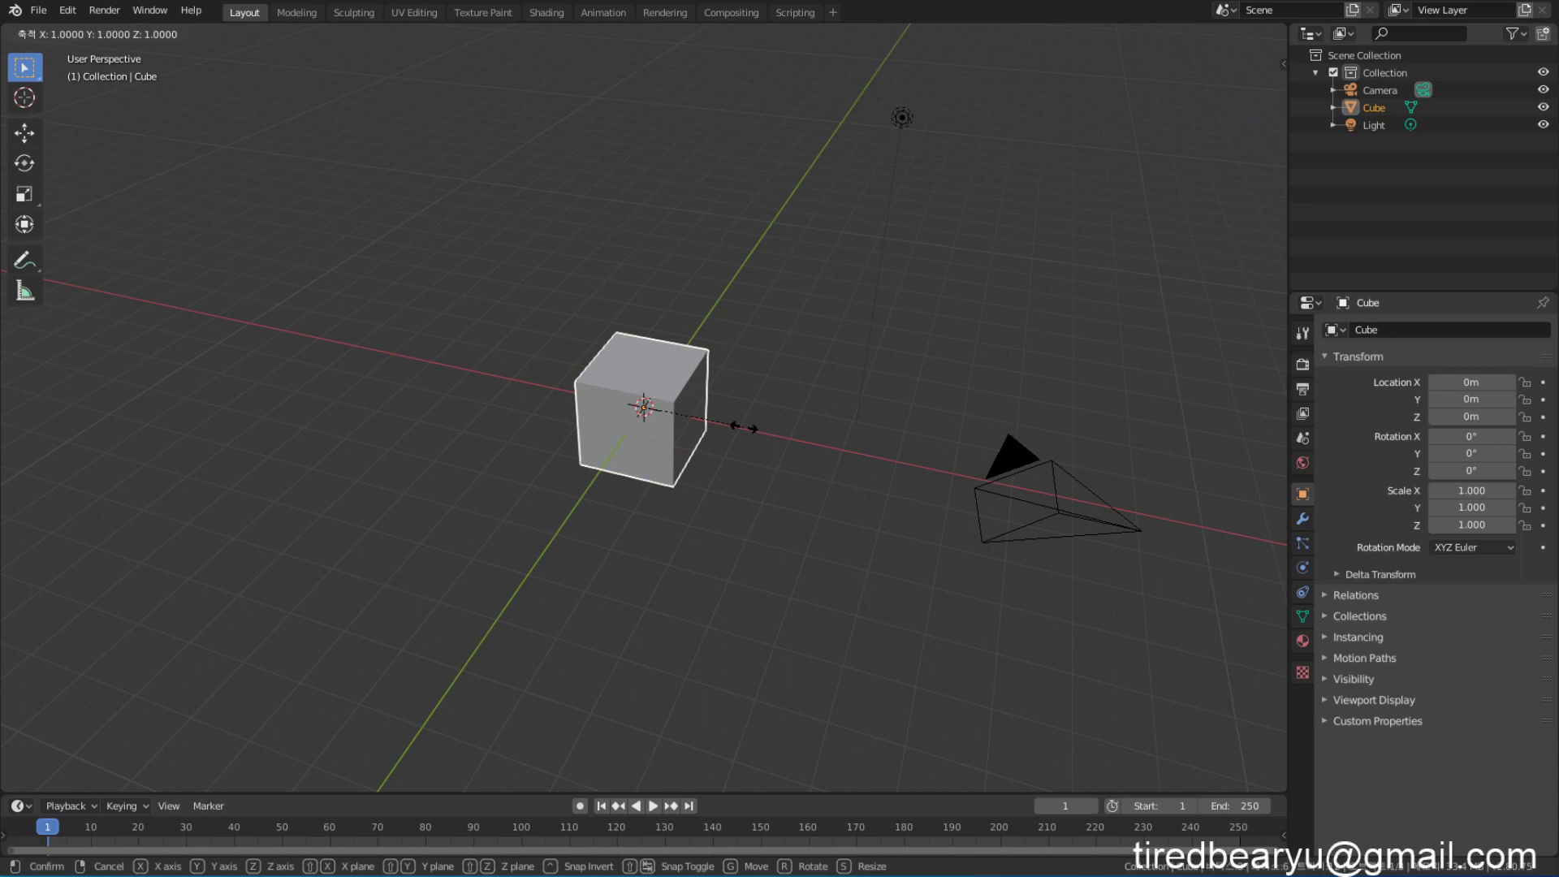
click(670, 410)
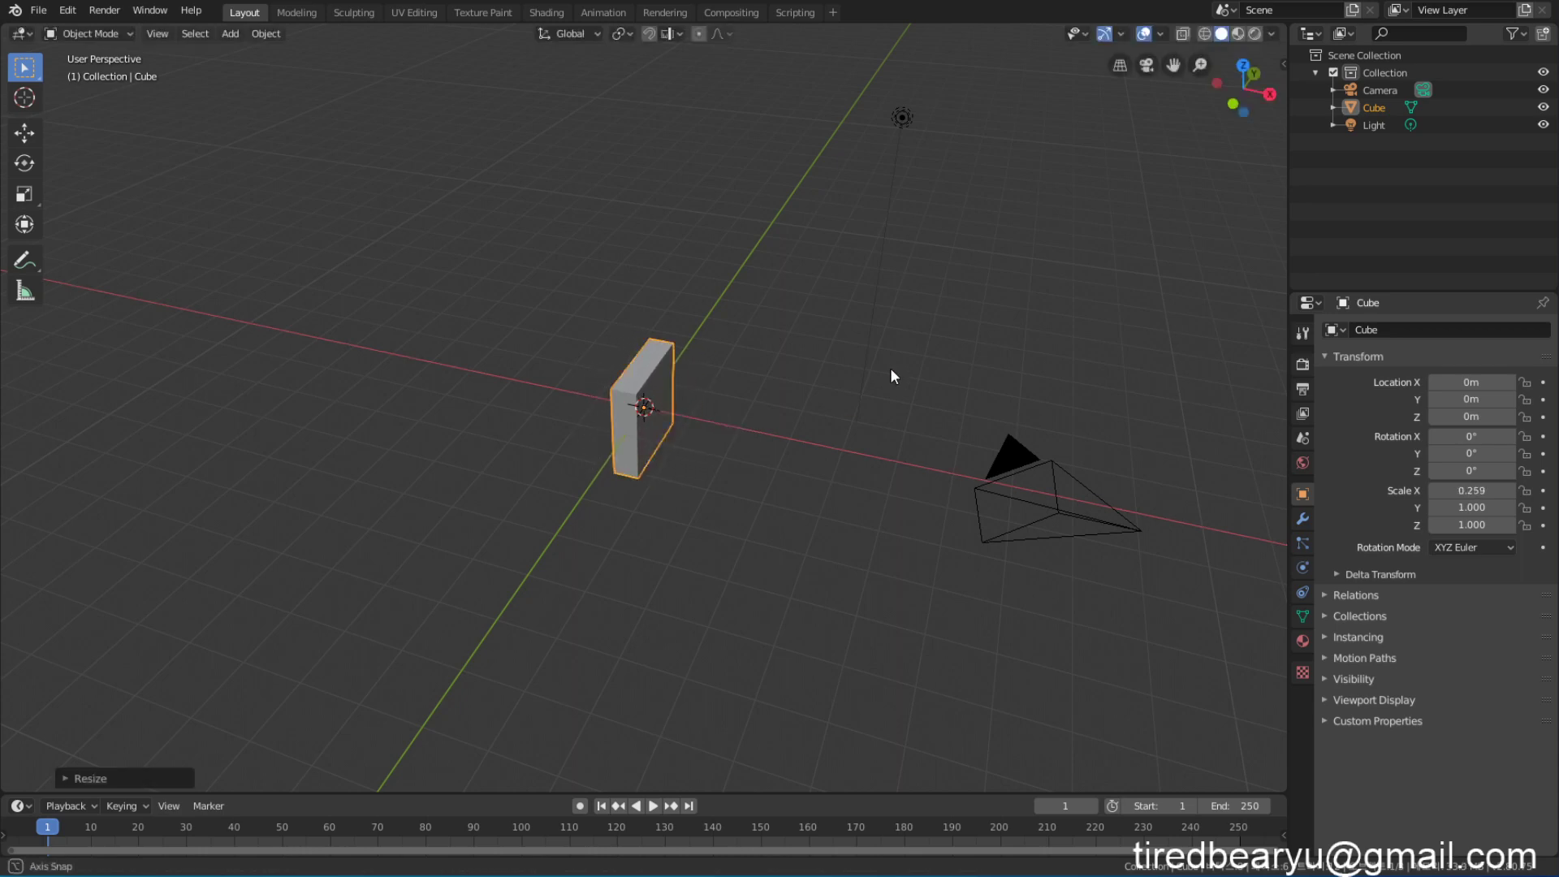
middle_drag(890, 368, 694, 333)
middle_drag(410, 310, 715, 324)
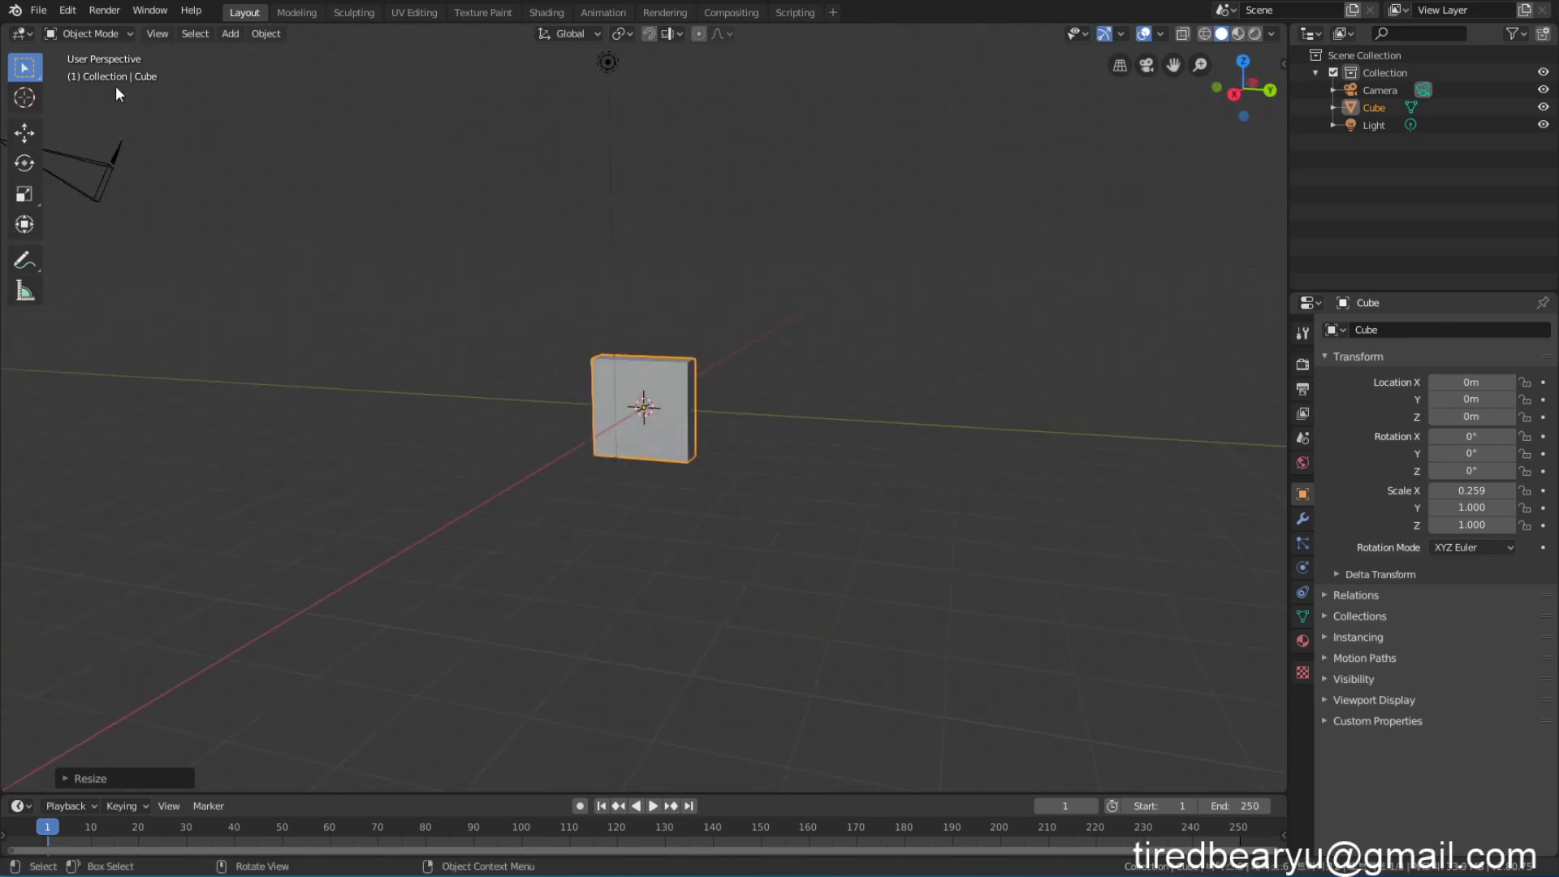
scroll(752, 494, up, 1)
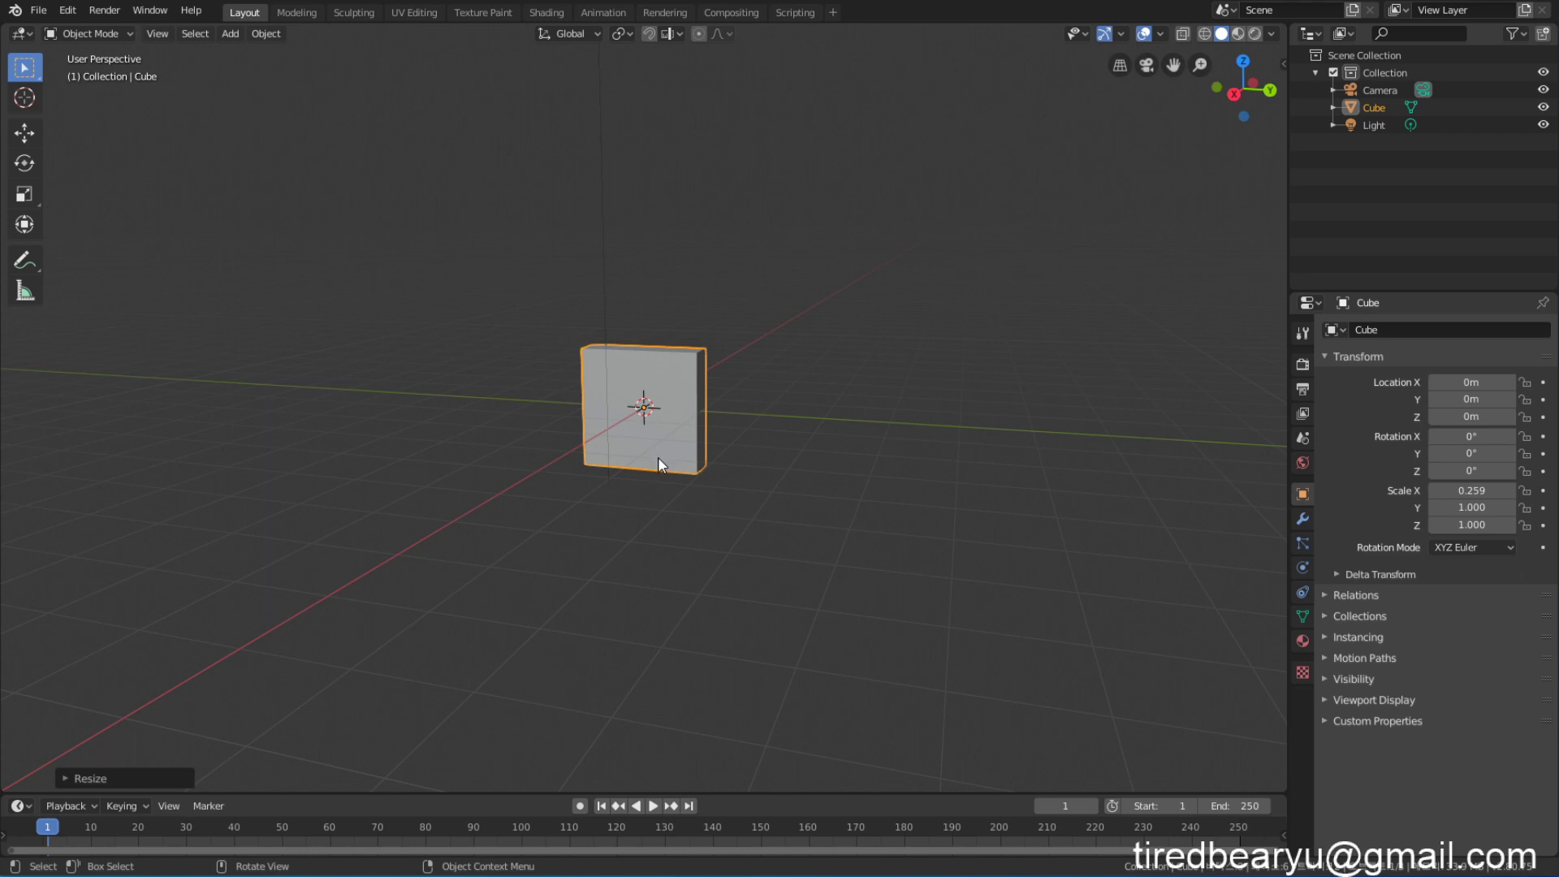
middle_drag(665, 461, 770, 493)
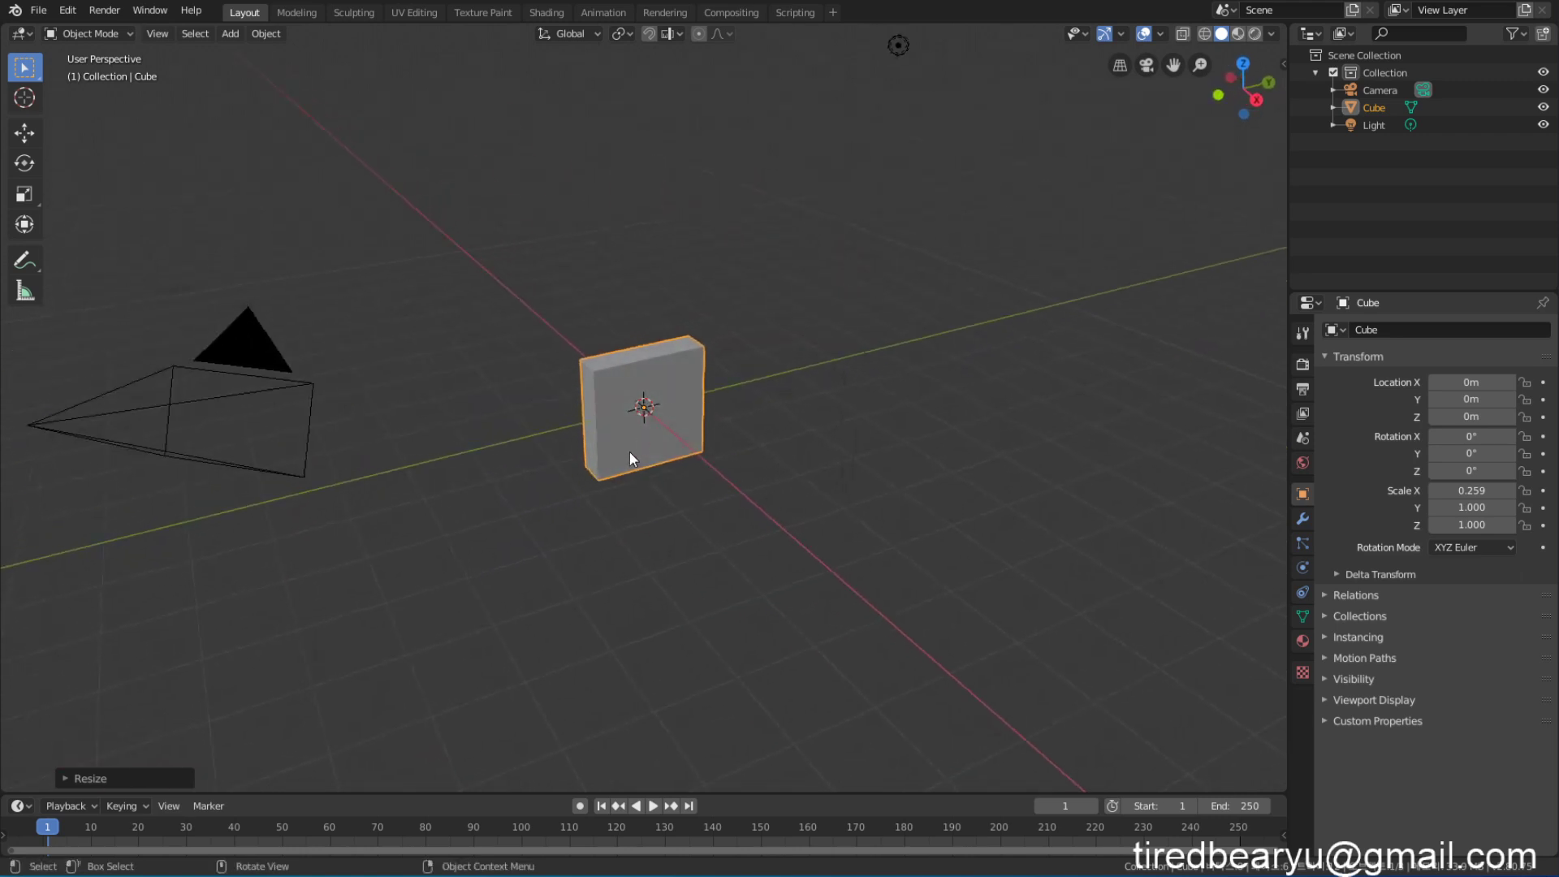
middle_drag(630, 451, 598, 456)
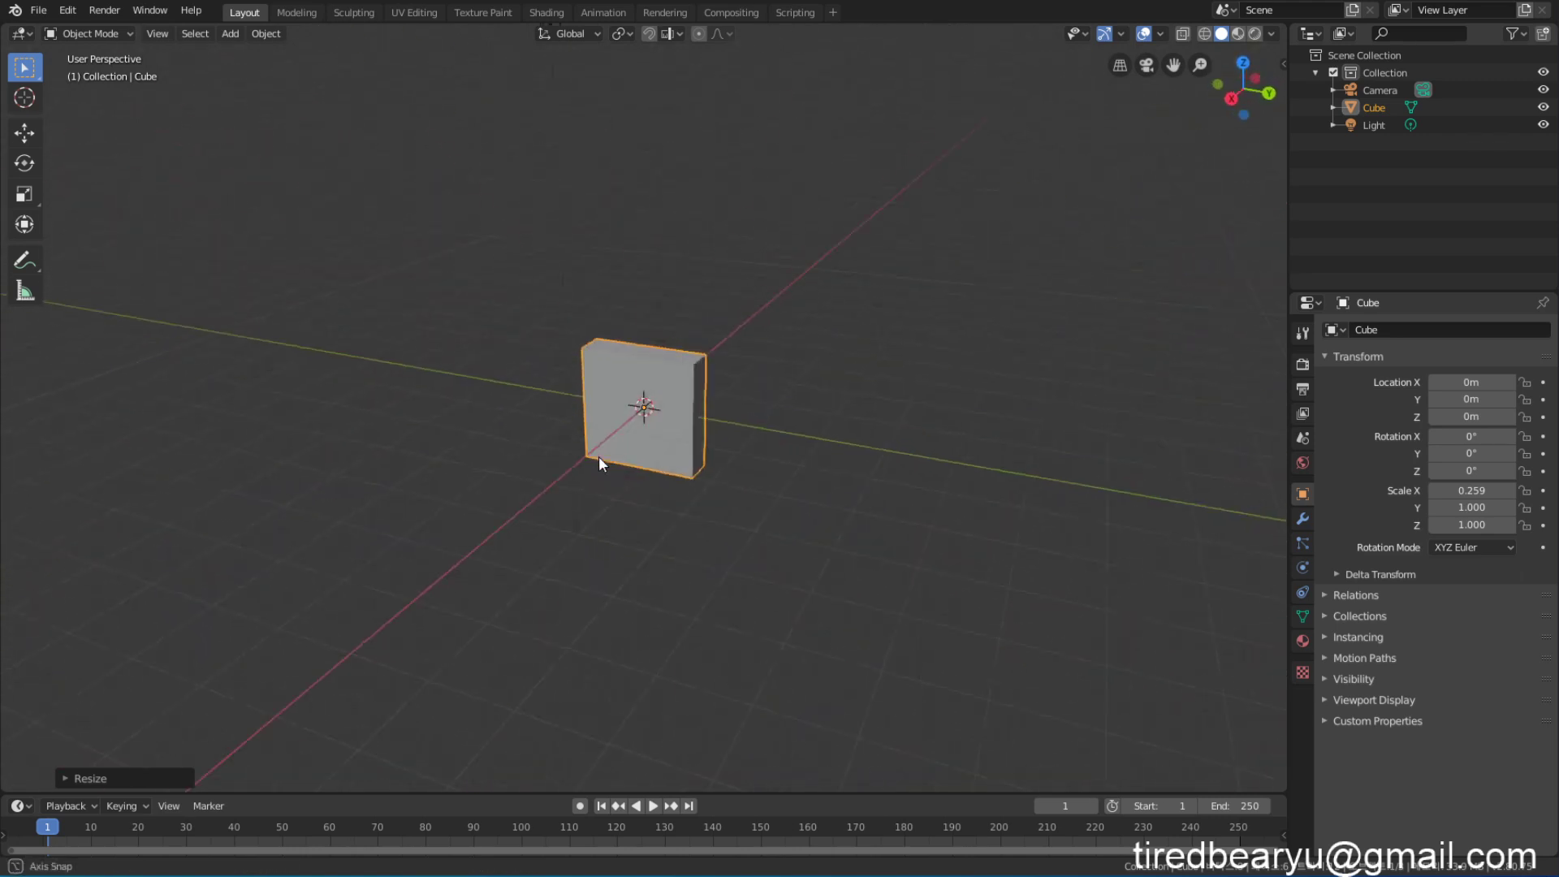
scroll(705, 372, down, 3)
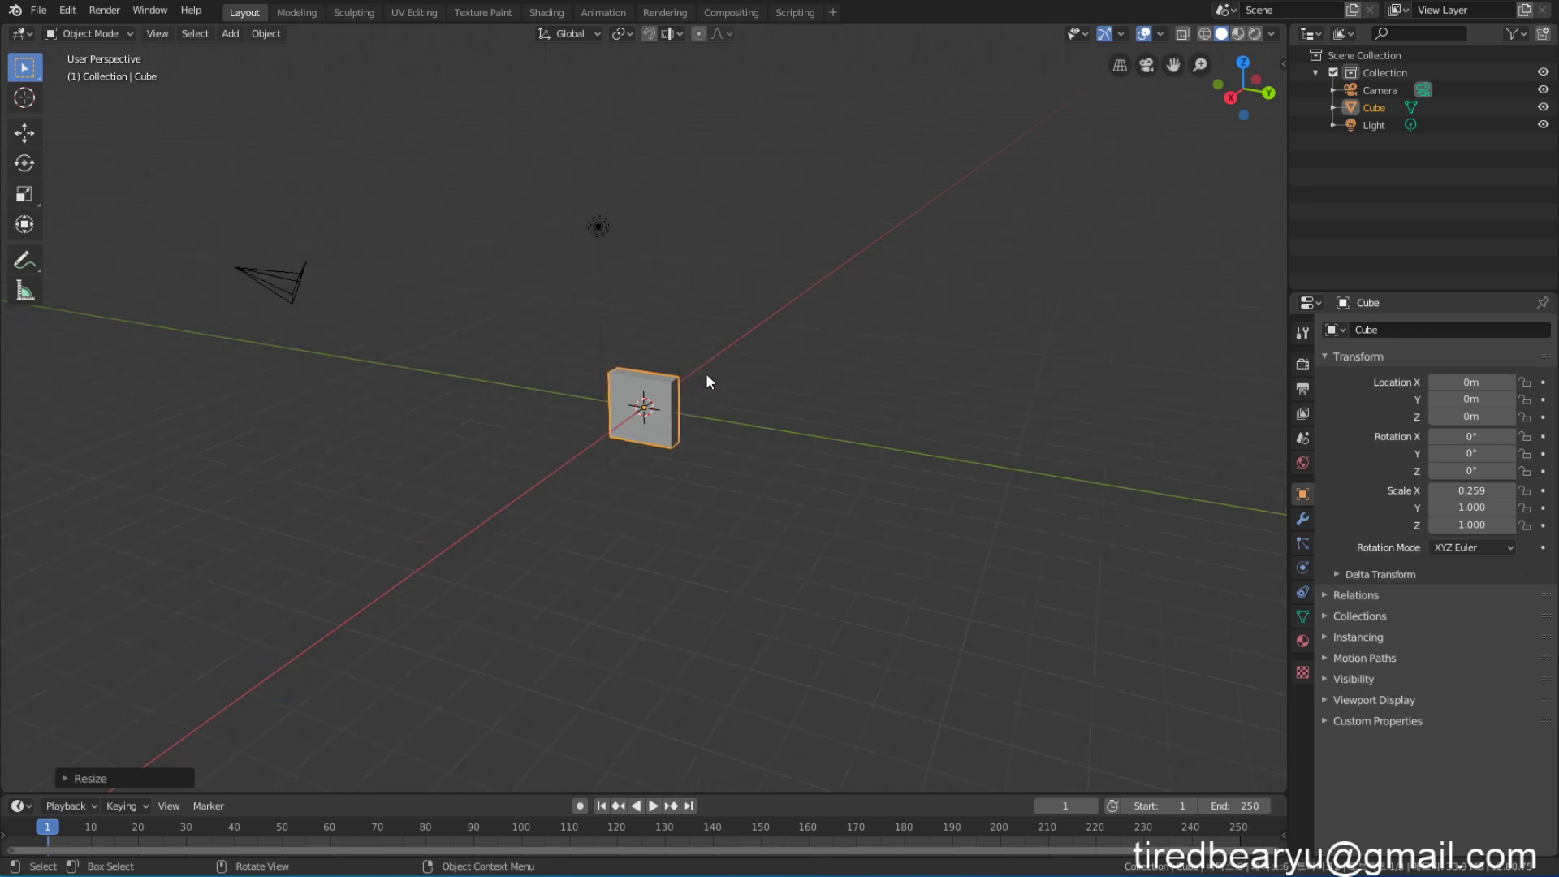
key(s)
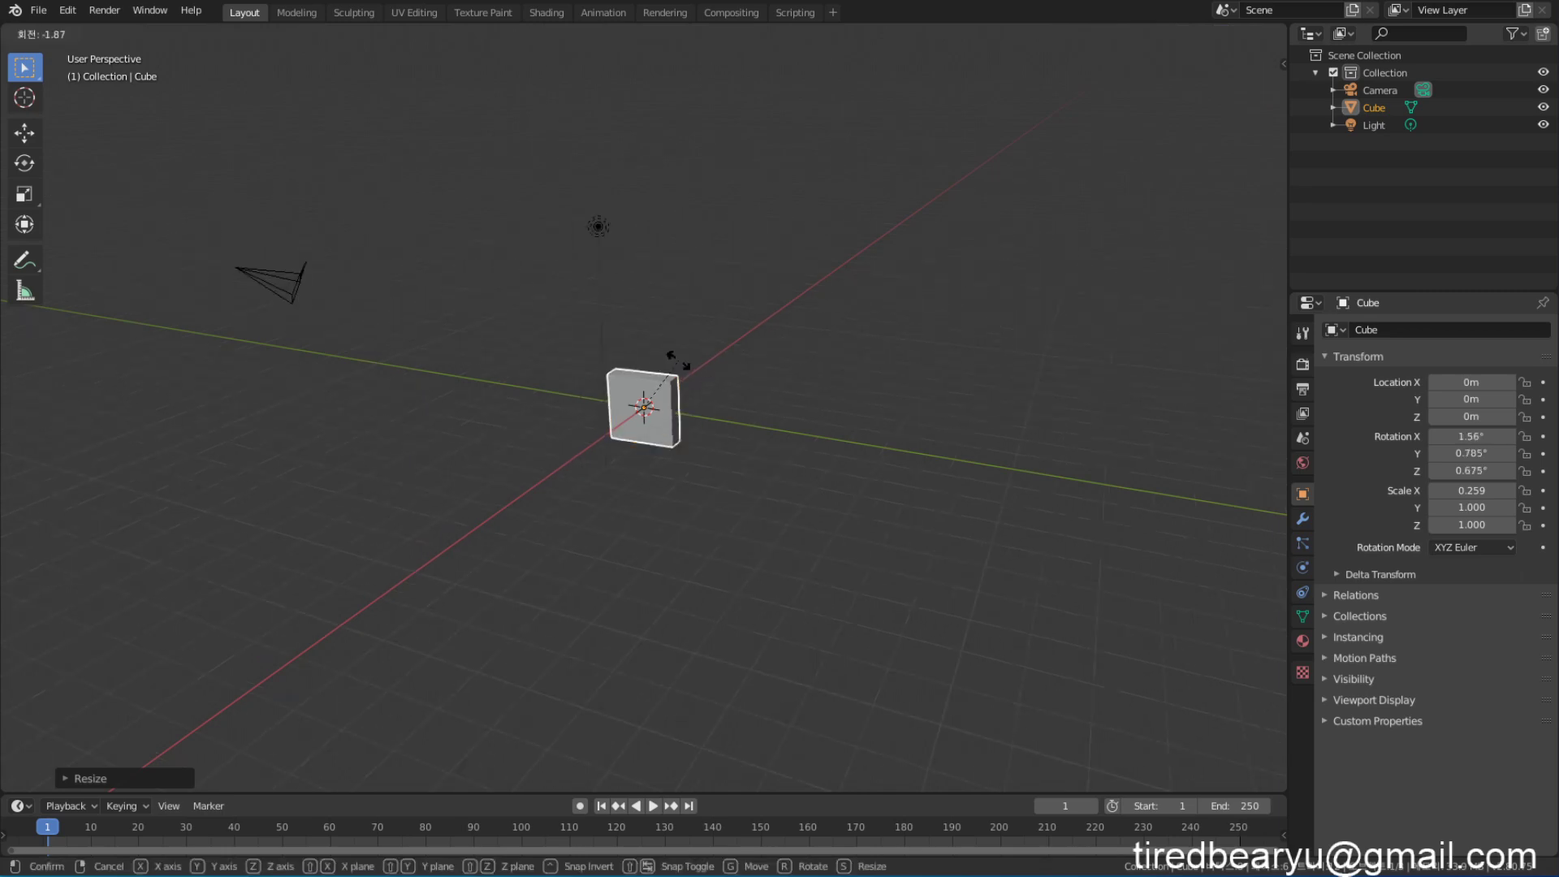
key(Escape)
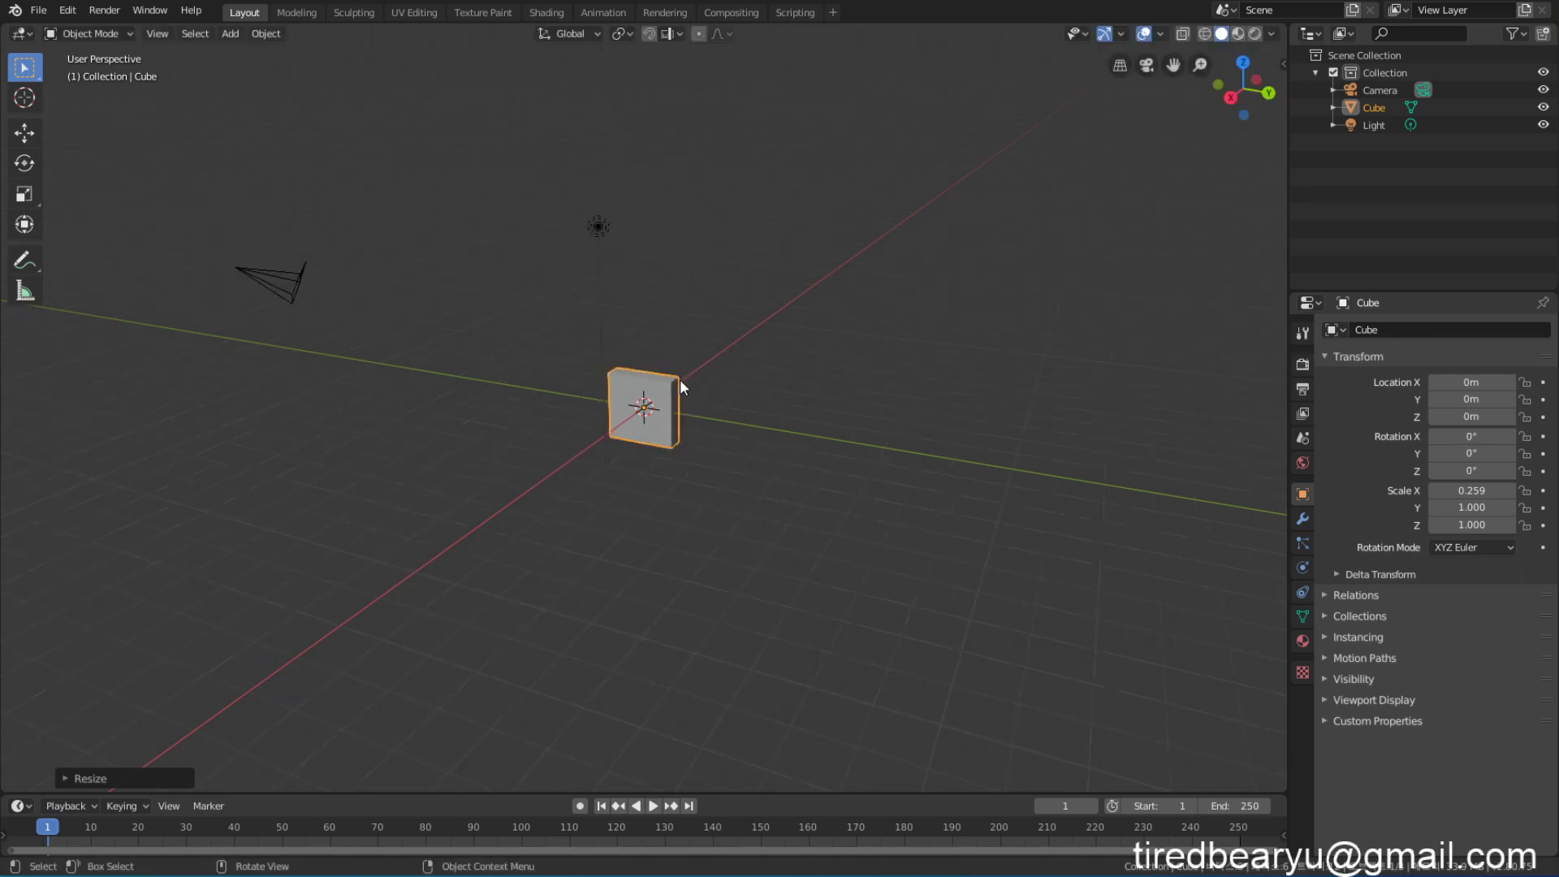
Step: Add a mesh plane at the scene origin, crossing the slab
scroll(681, 386, up, 2)
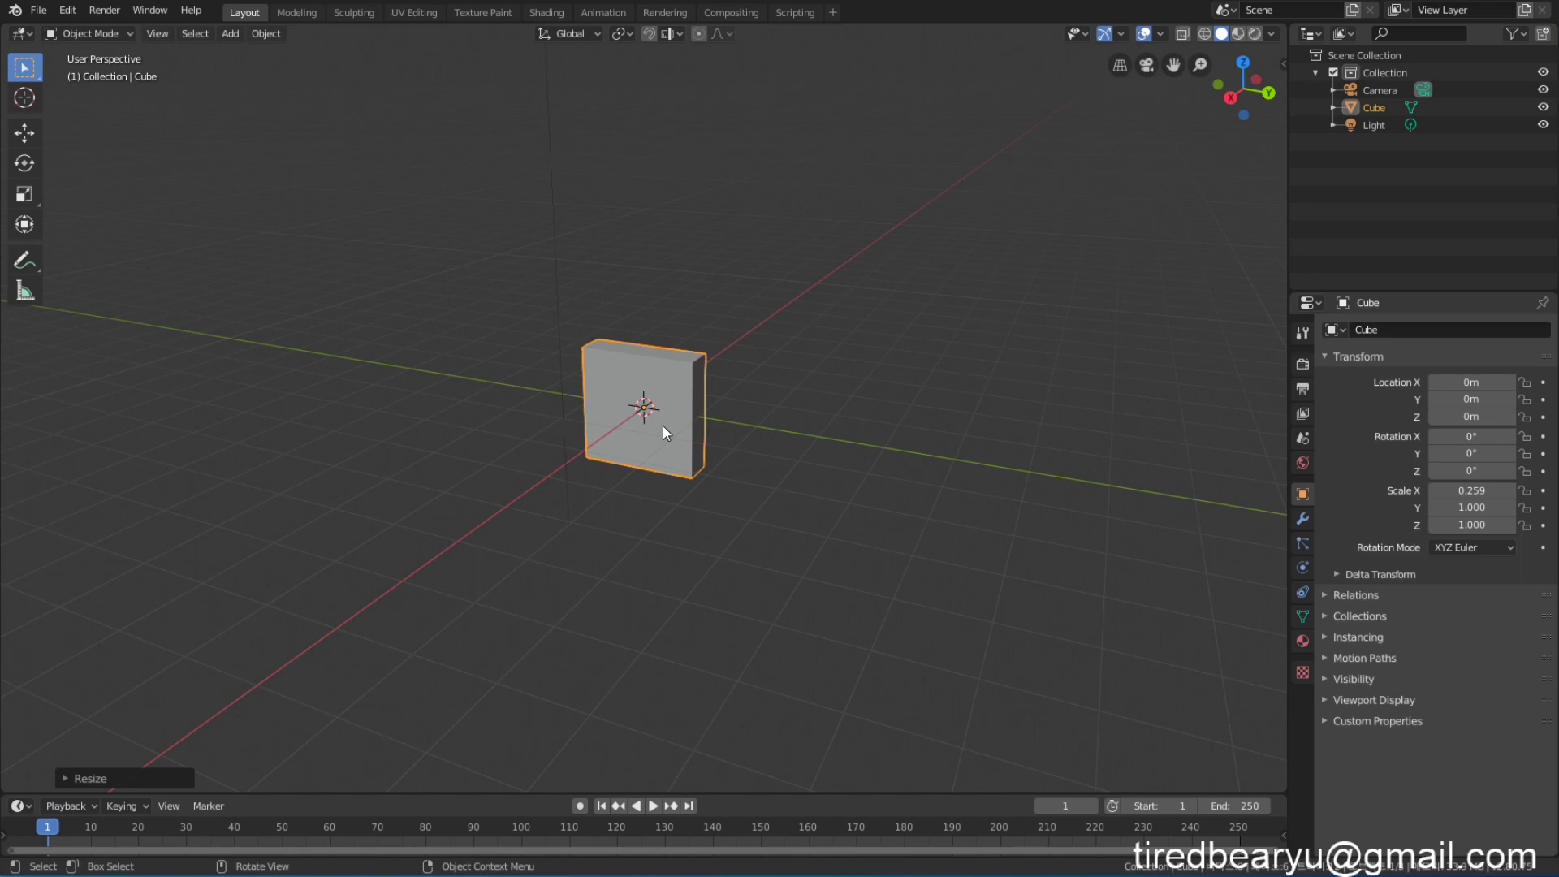
scroll(596, 436, up, 3)
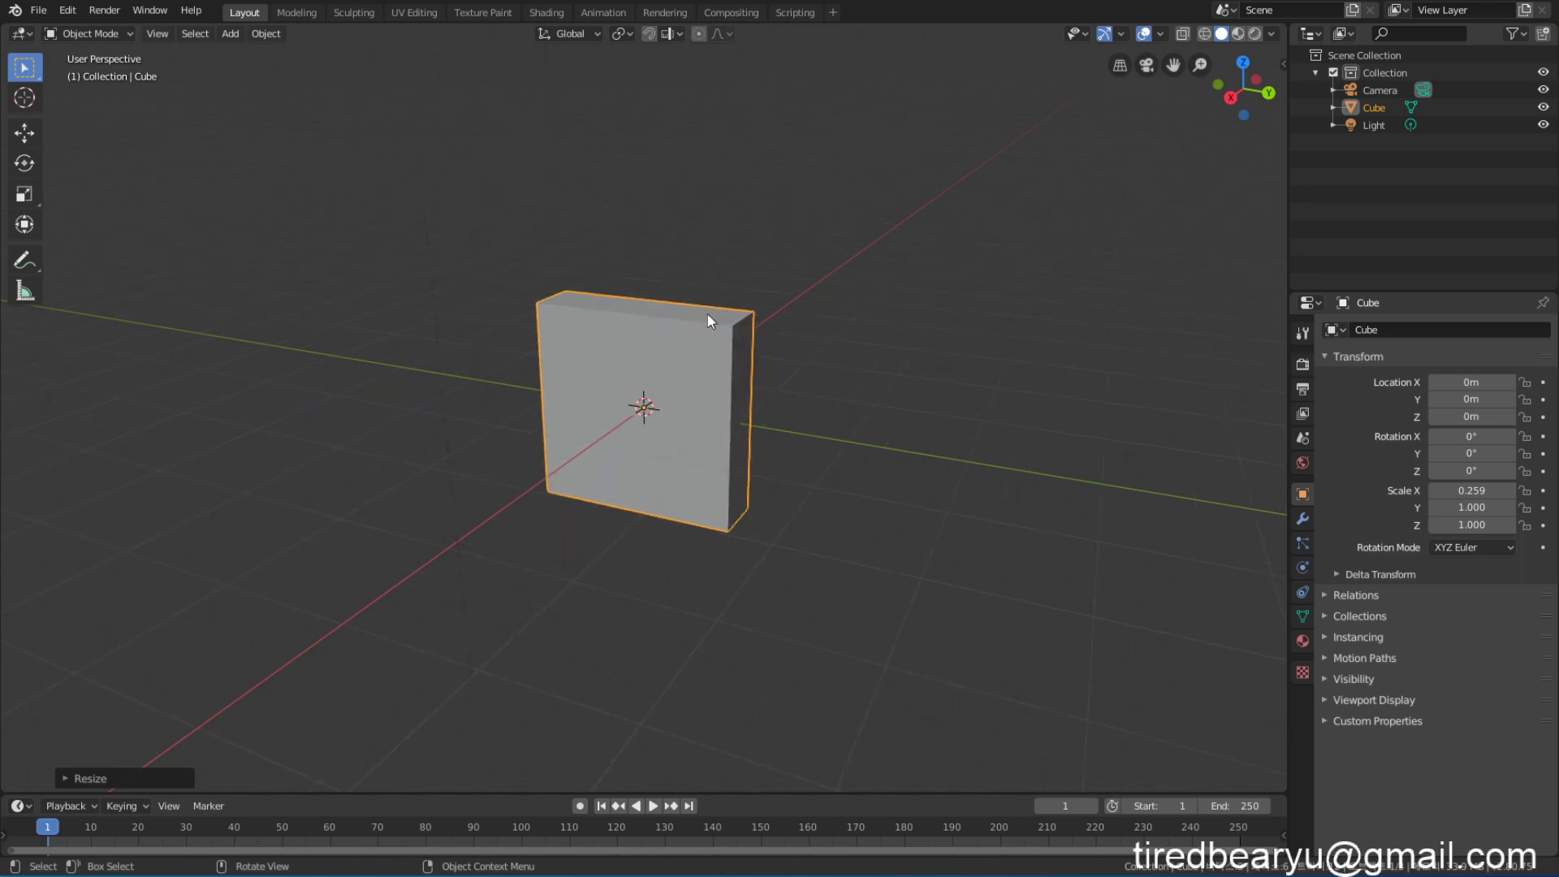
middle_drag(664, 406, 707, 423)
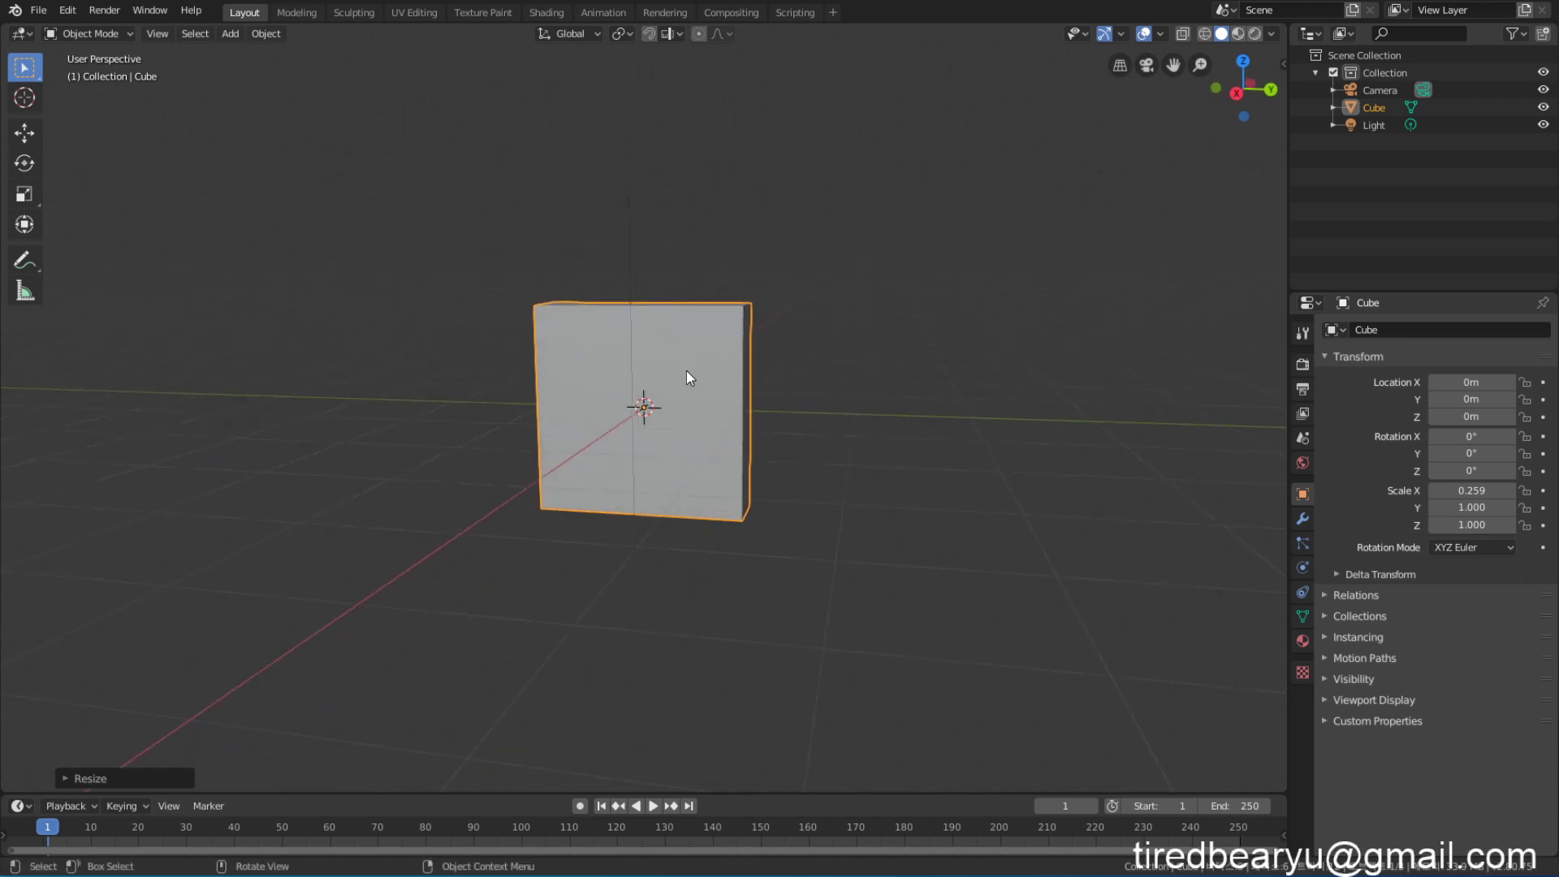
middle_drag(544, 265, 662, 343)
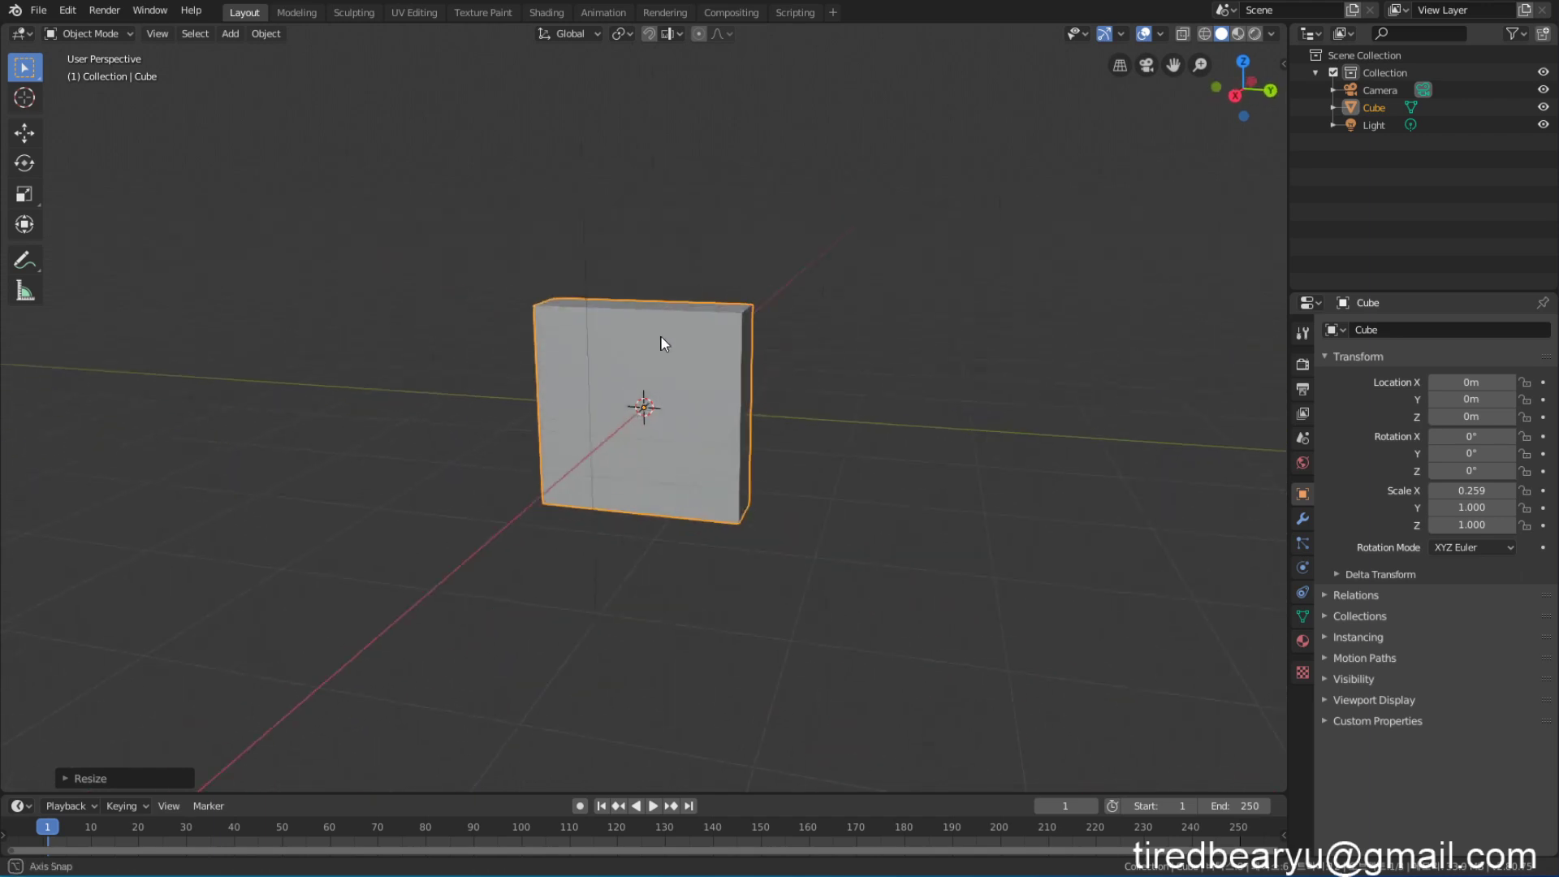
click(266, 33)
mouse_move(230, 33)
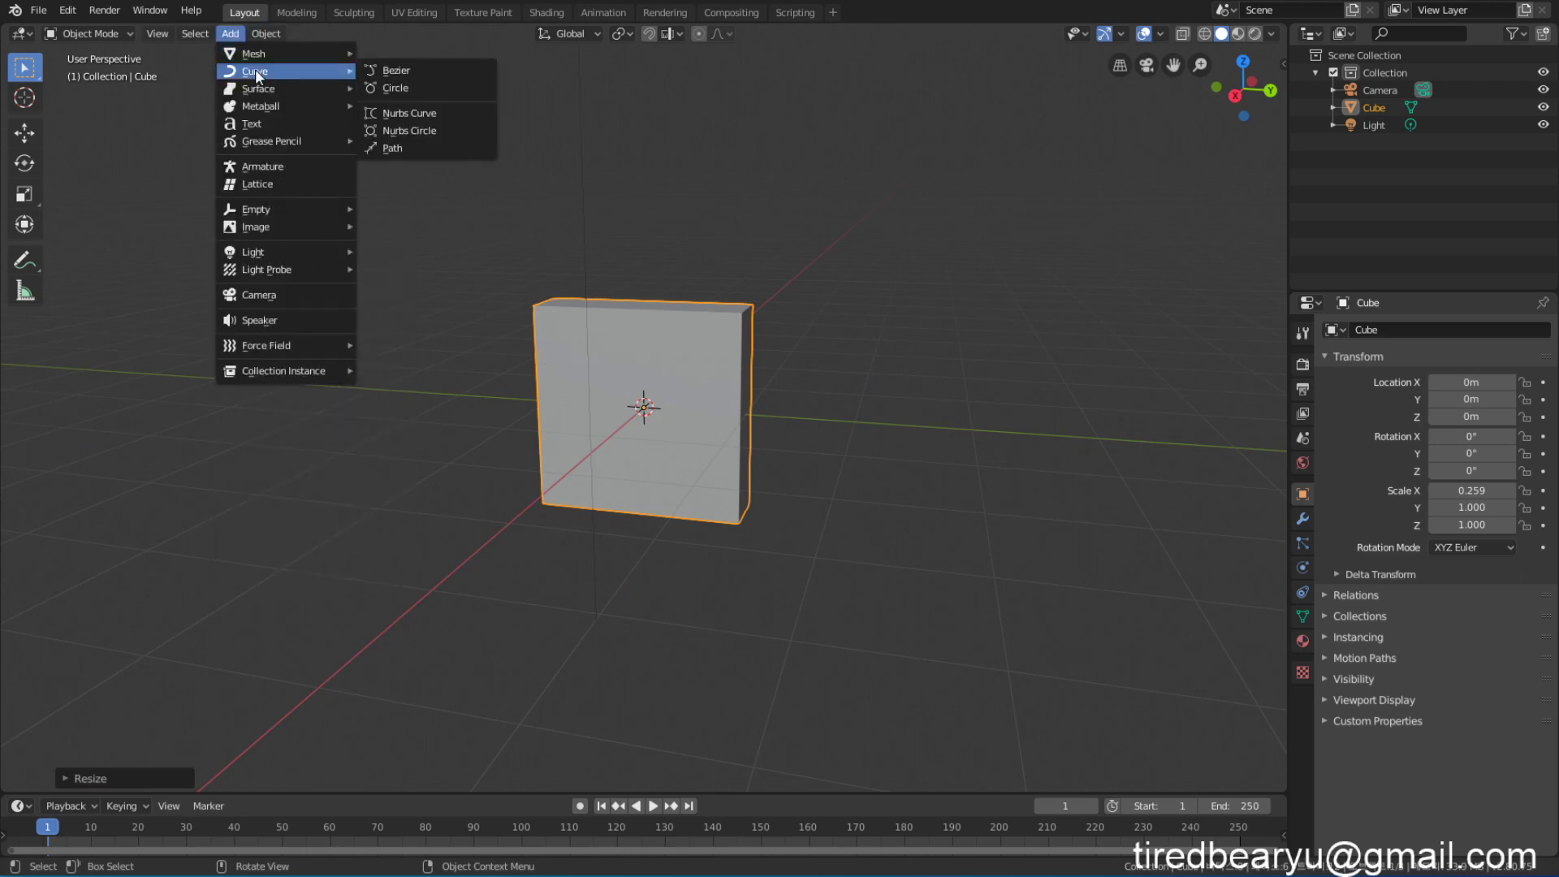
mouse_move(276, 54)
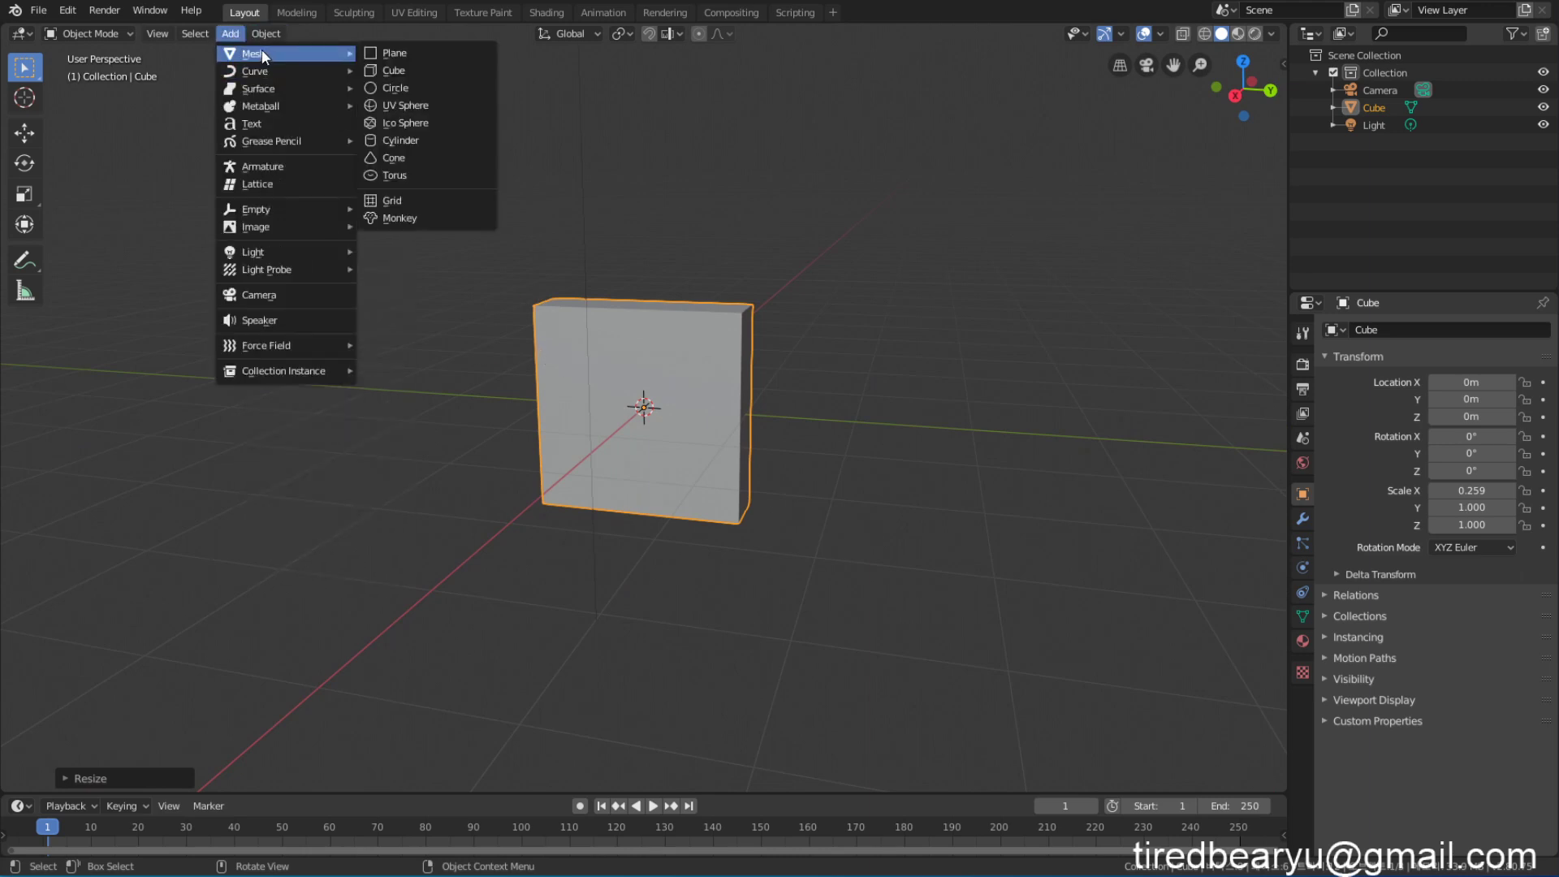
click(409, 55)
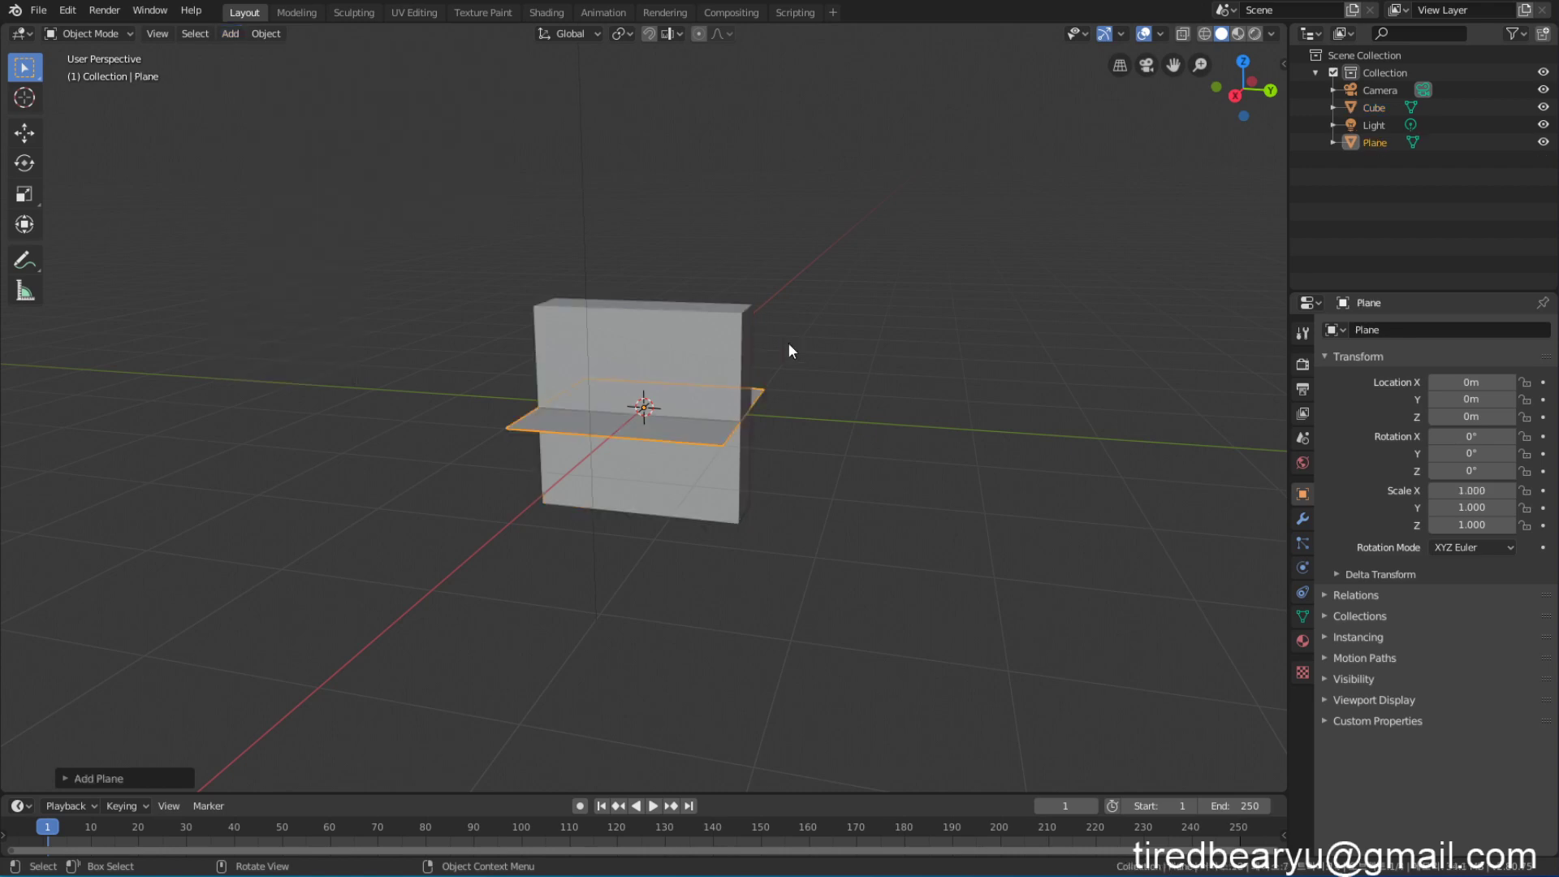
Step: Subdivide the plane's mesh twice in Edit Mode into a 4 by 4 grid of faces, and return to Object Mode
middle_drag(869, 362, 889, 399)
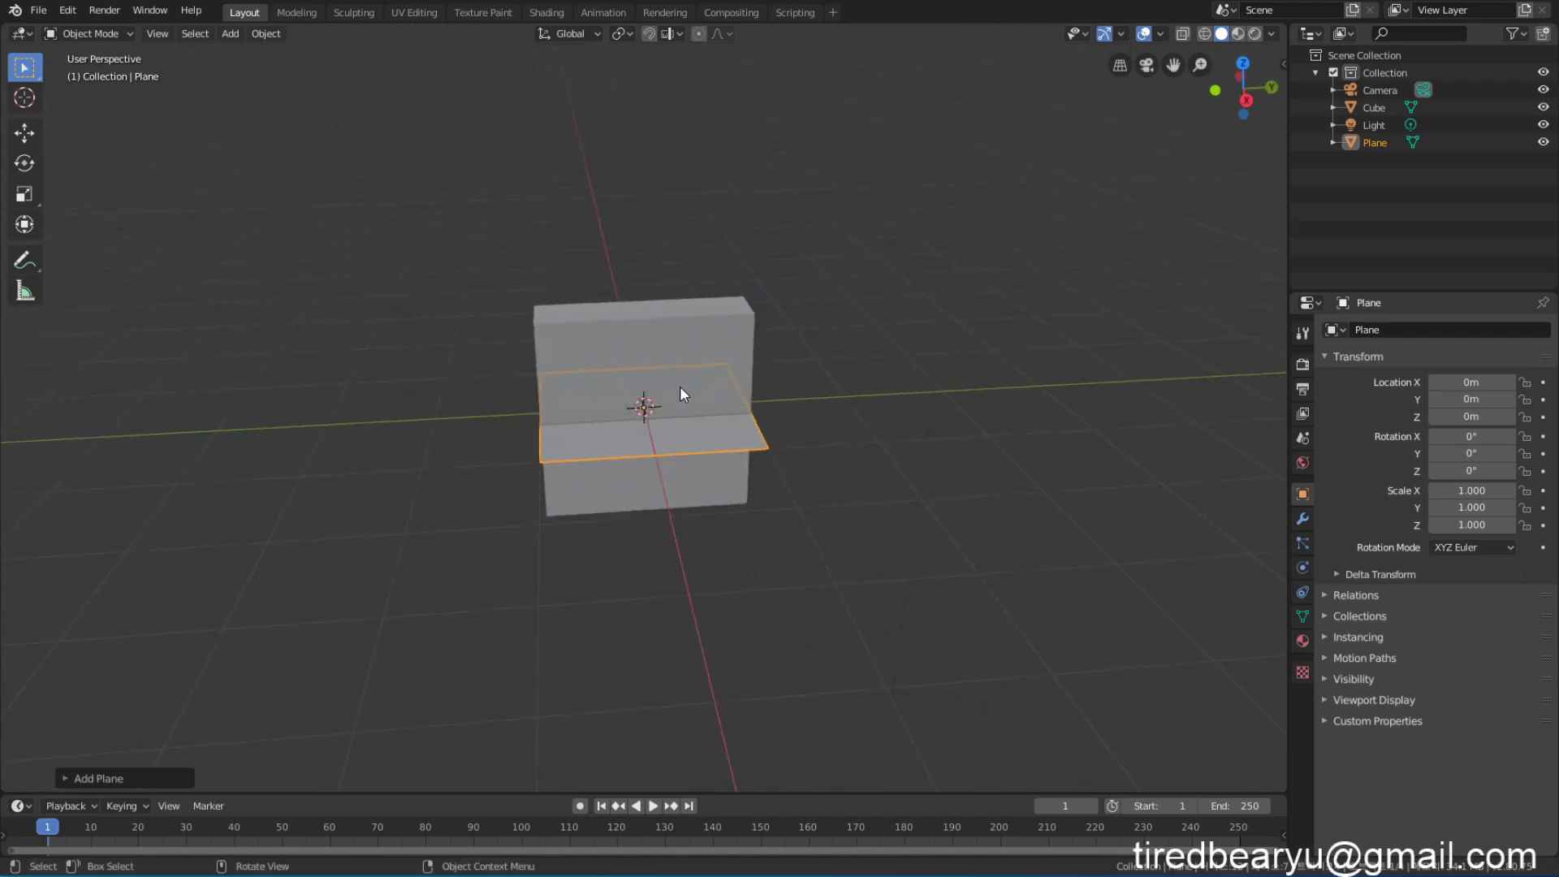
key(Tab)
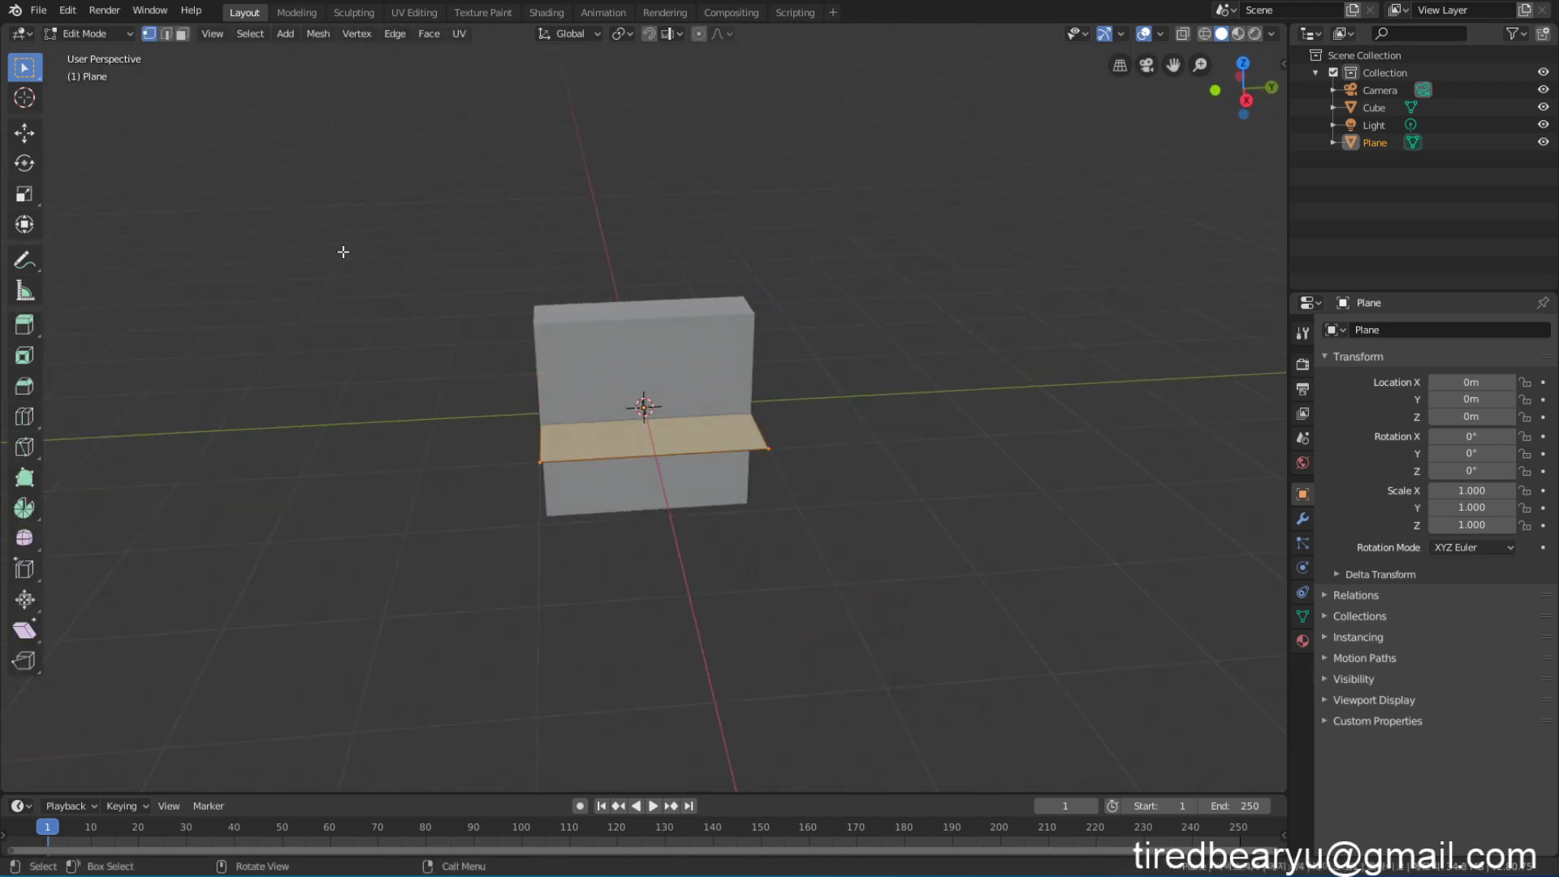
right_click(739, 431)
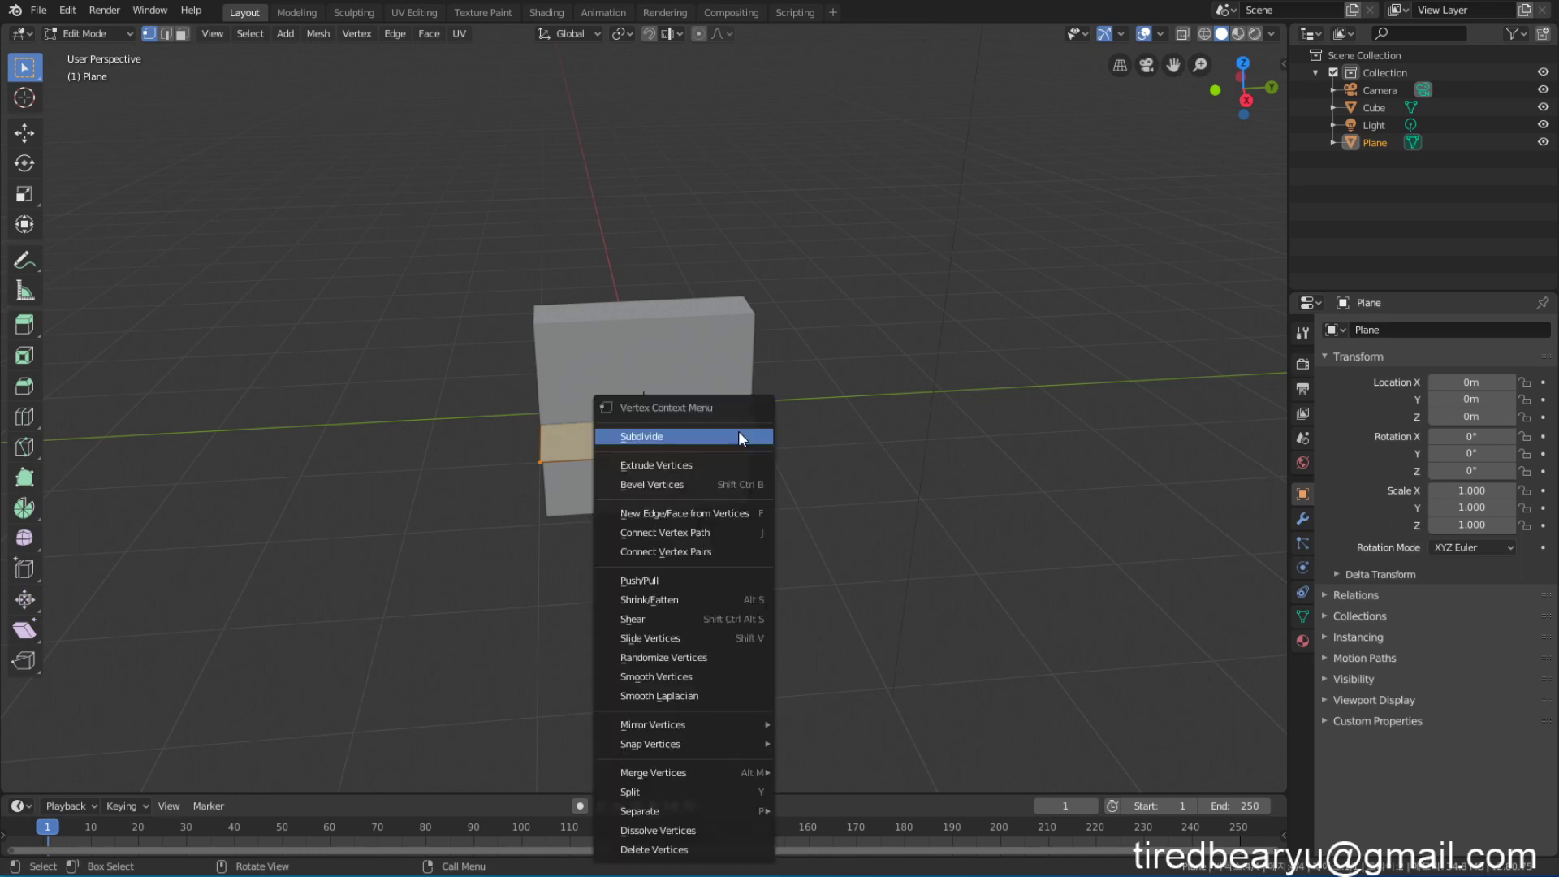
click(738, 432)
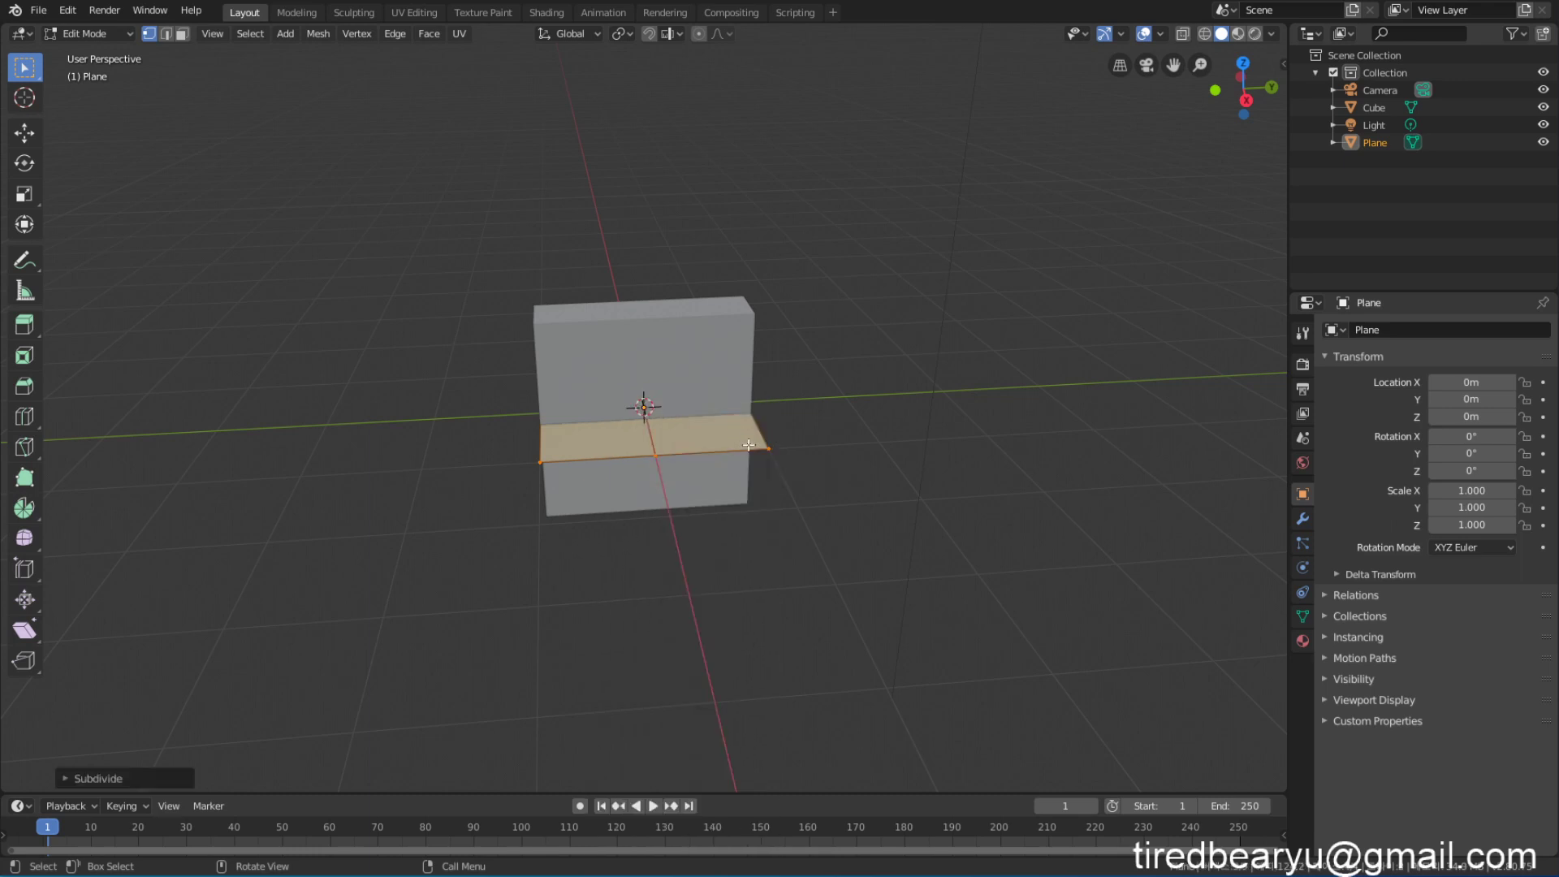
mouse_move(823, 448)
middle_down()
mouse_move(820, 480)
mouse_move(822, 427)
middle_up()
right_click(741, 451)
click(740, 452)
middle_drag(933, 426, 906, 350)
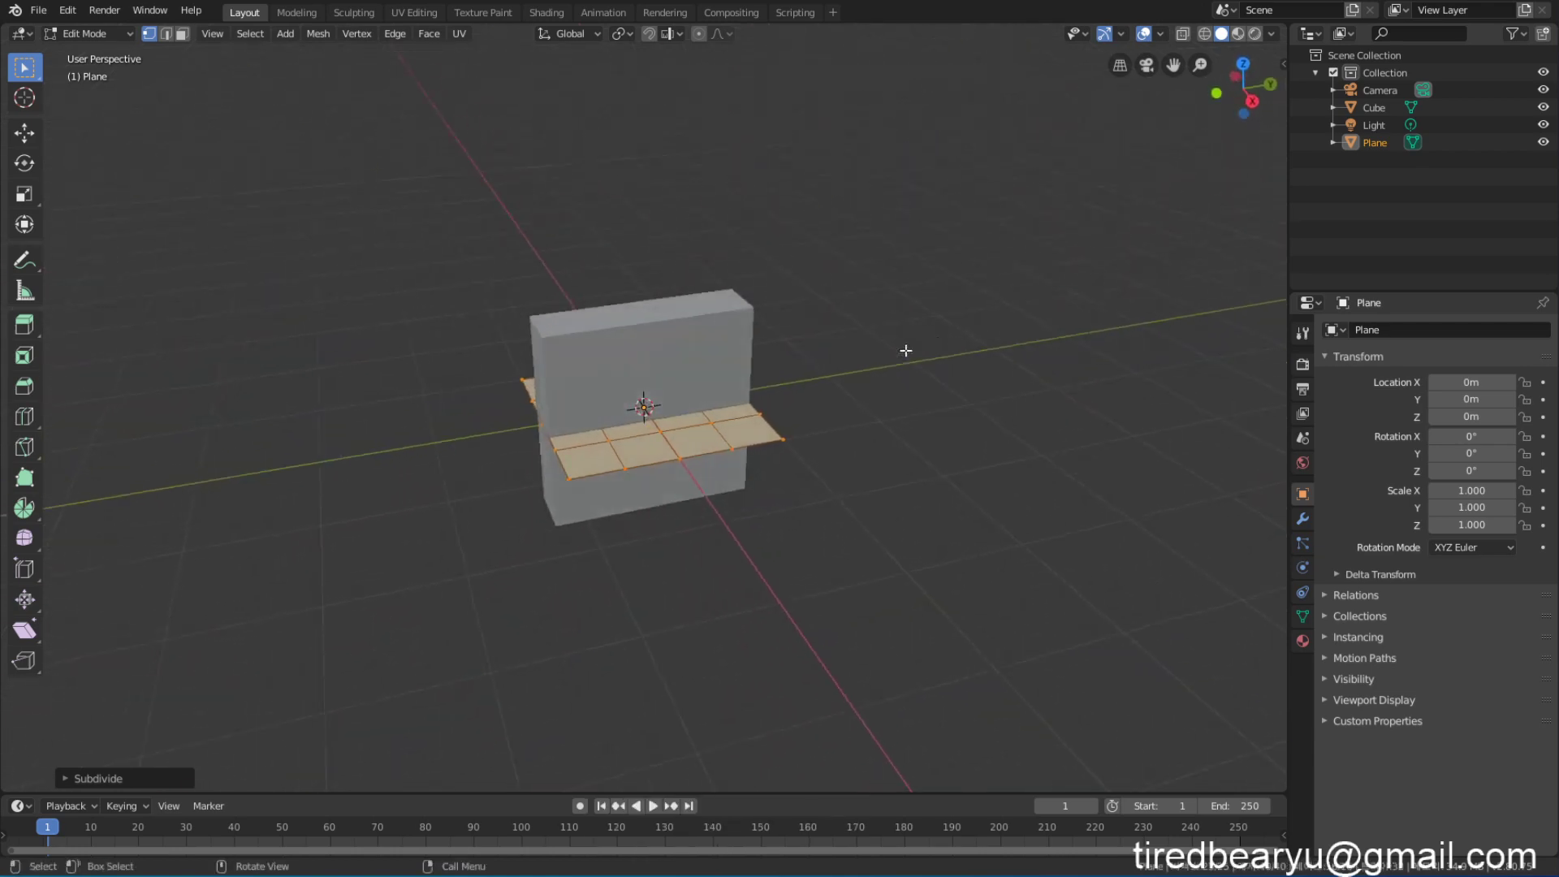
right_click(753, 414)
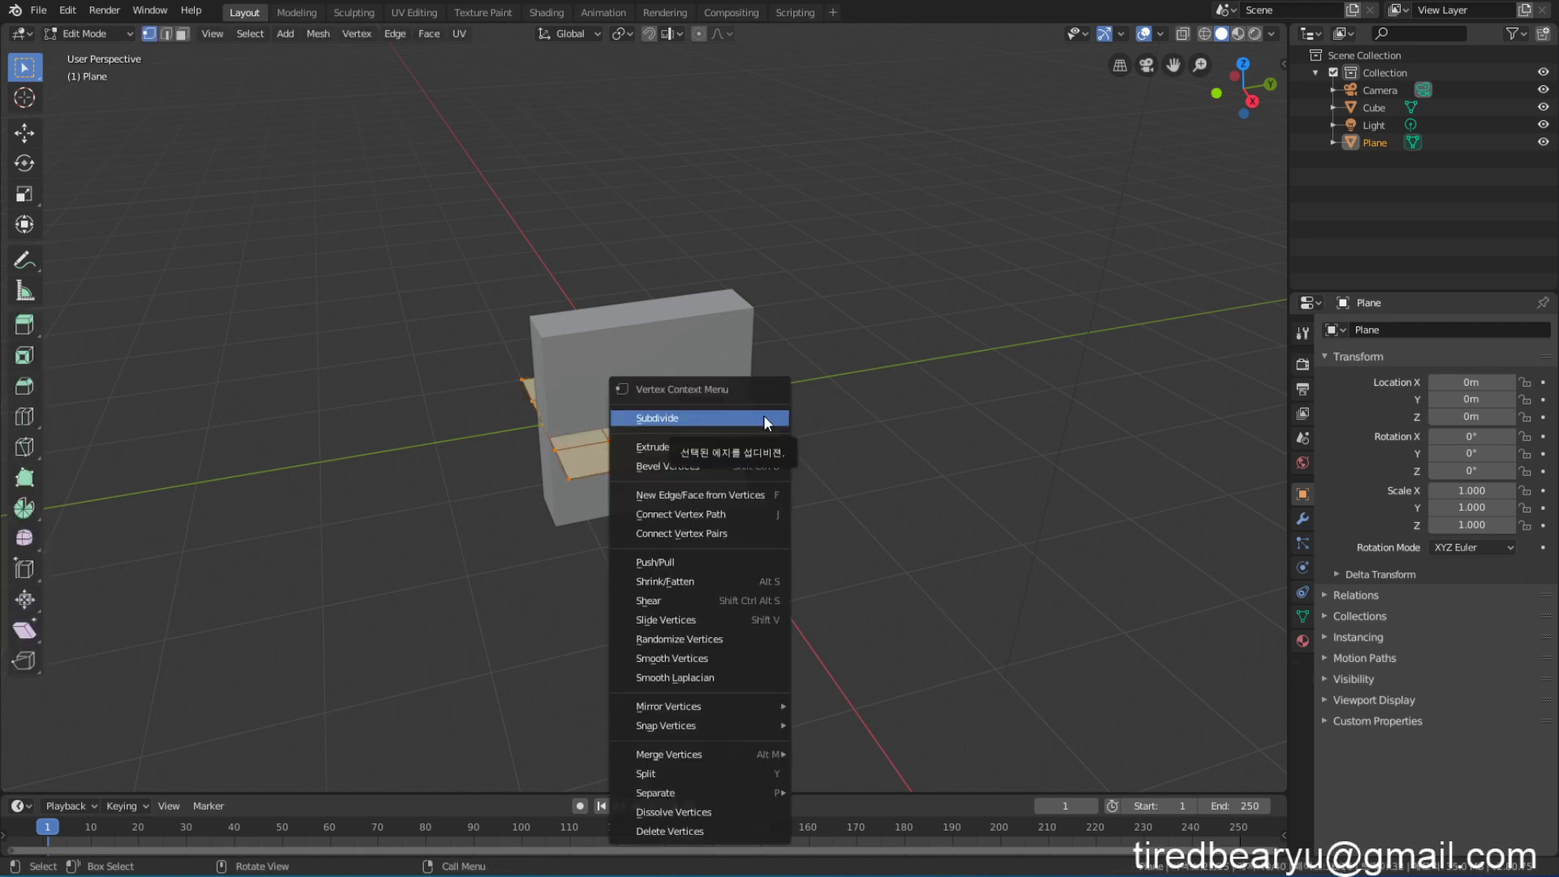
click(696, 418)
middle_drag(954, 437, 599, 410)
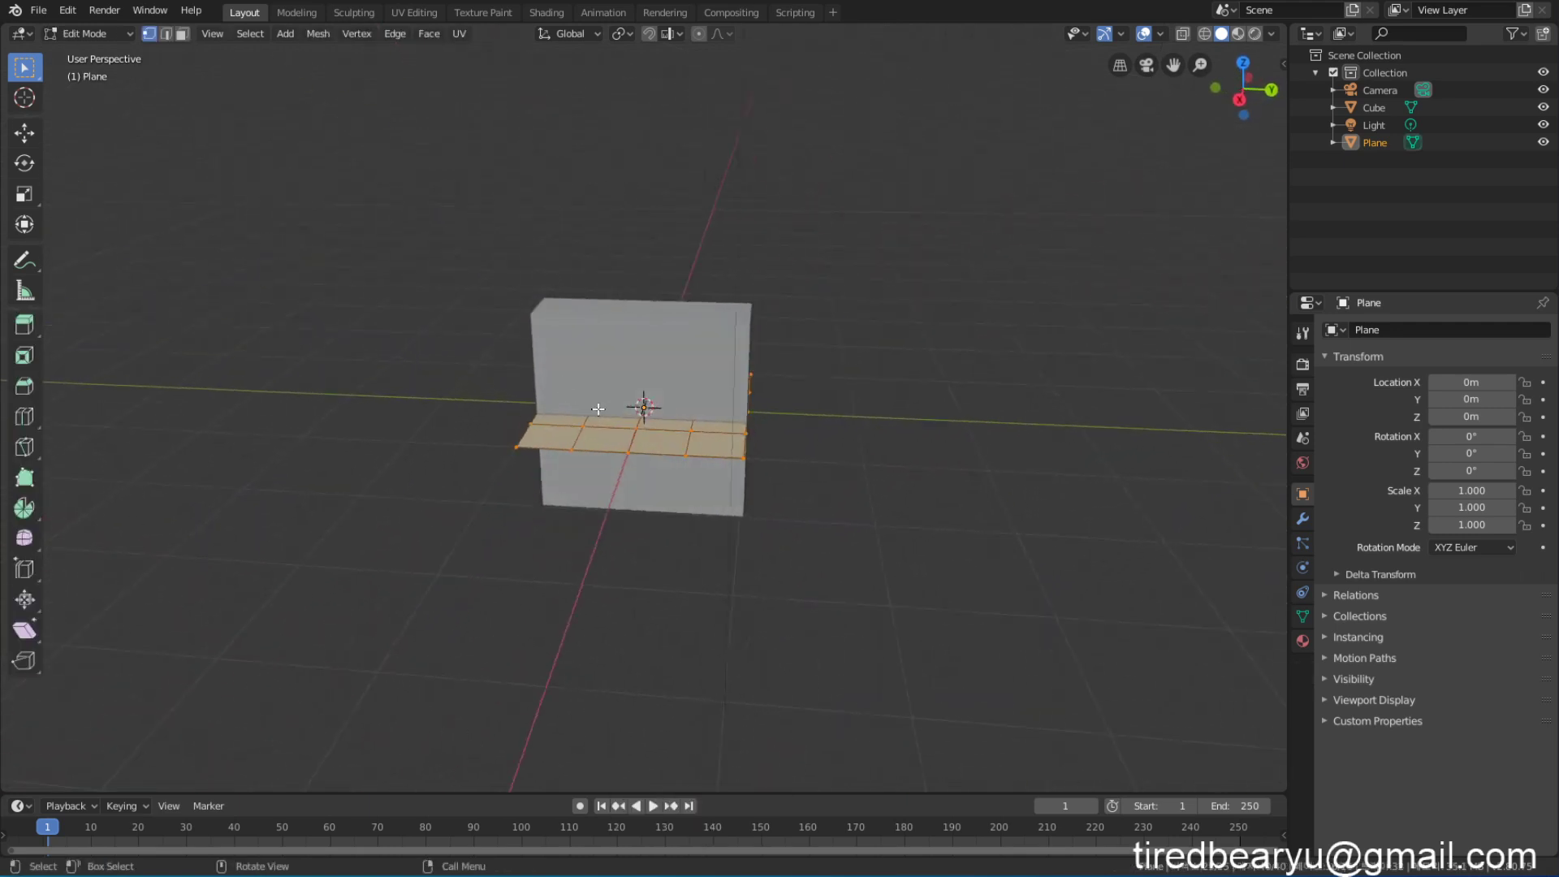
key(Tab)
Step: Scale the plane uniformly to about 1.52 so it extends beyond the slab
middle_drag(792, 456, 850, 457)
key(s)
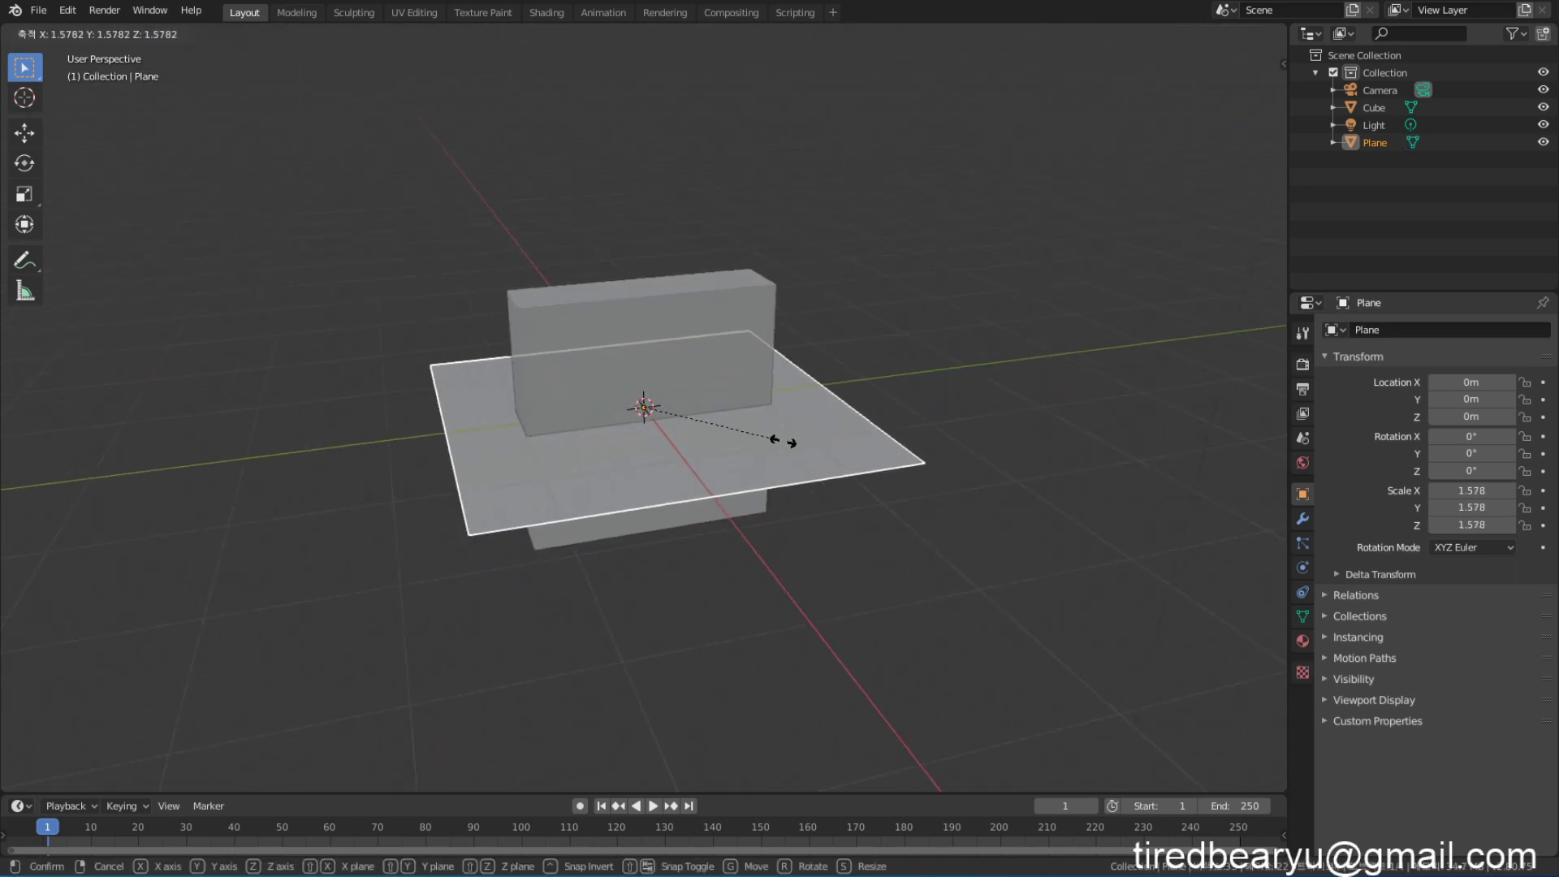
click(778, 438)
Step: Raise the plane straight up along the Z axis to about 0.57 m, near the slab's upper part
middle_drag(974, 416, 922, 380)
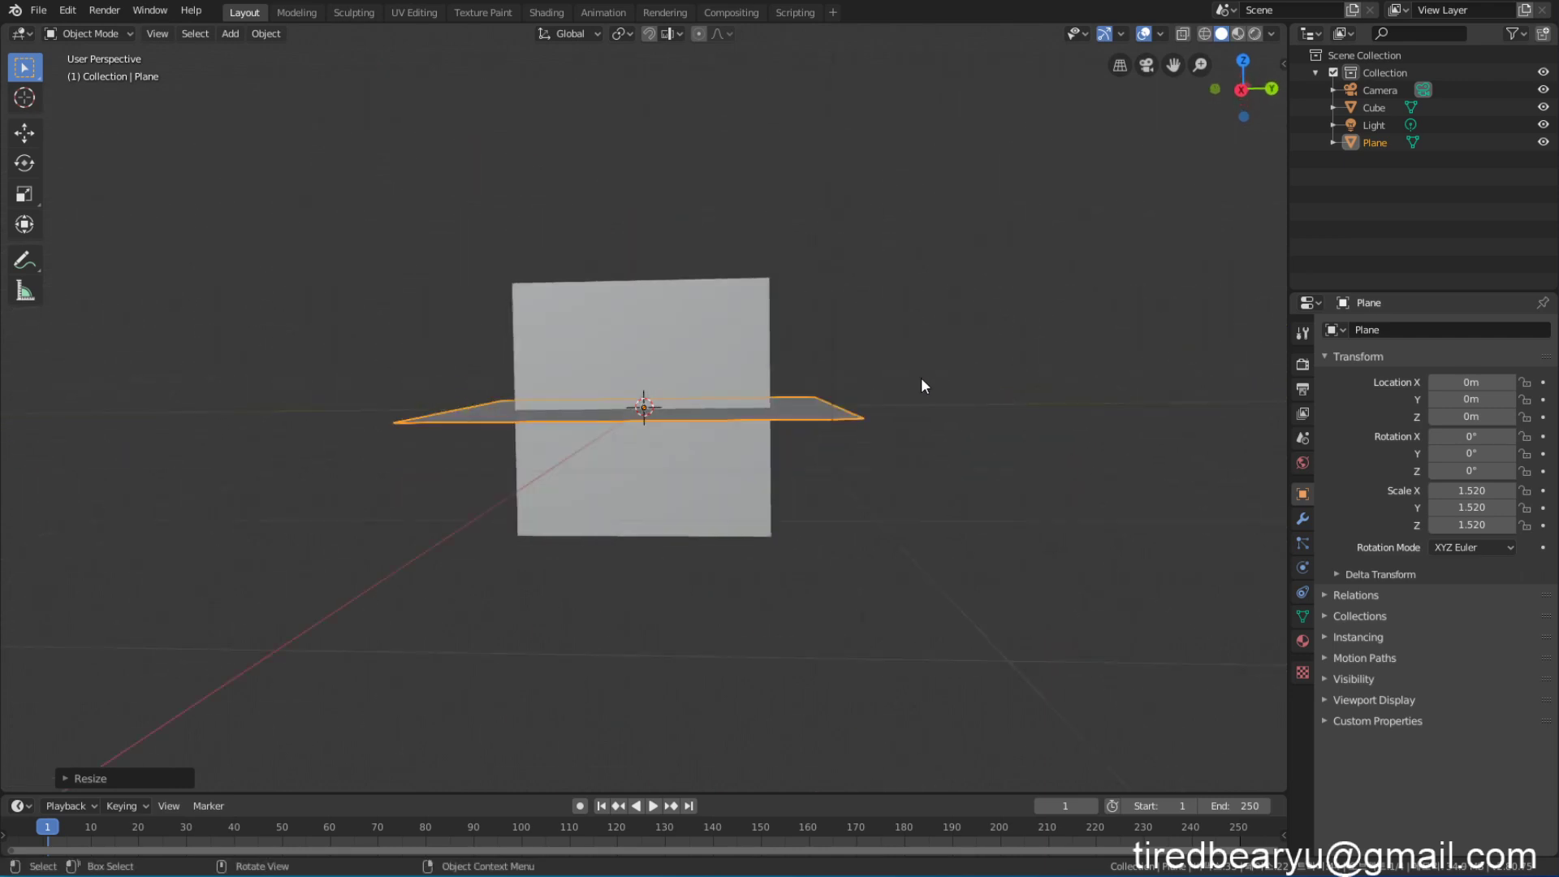
click(735, 409)
click(799, 418)
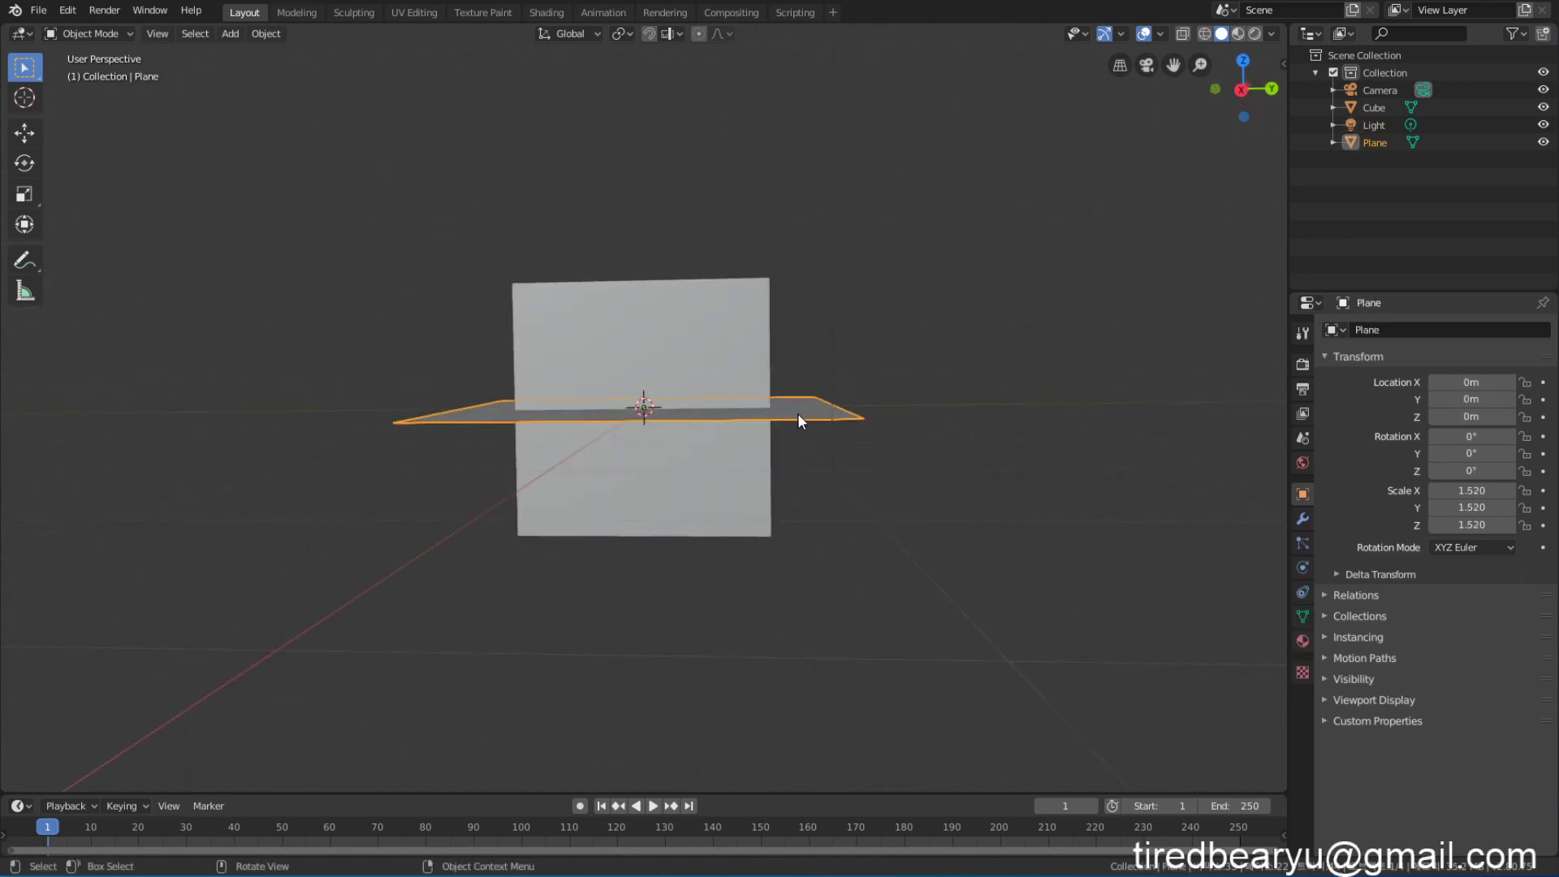
key(g)
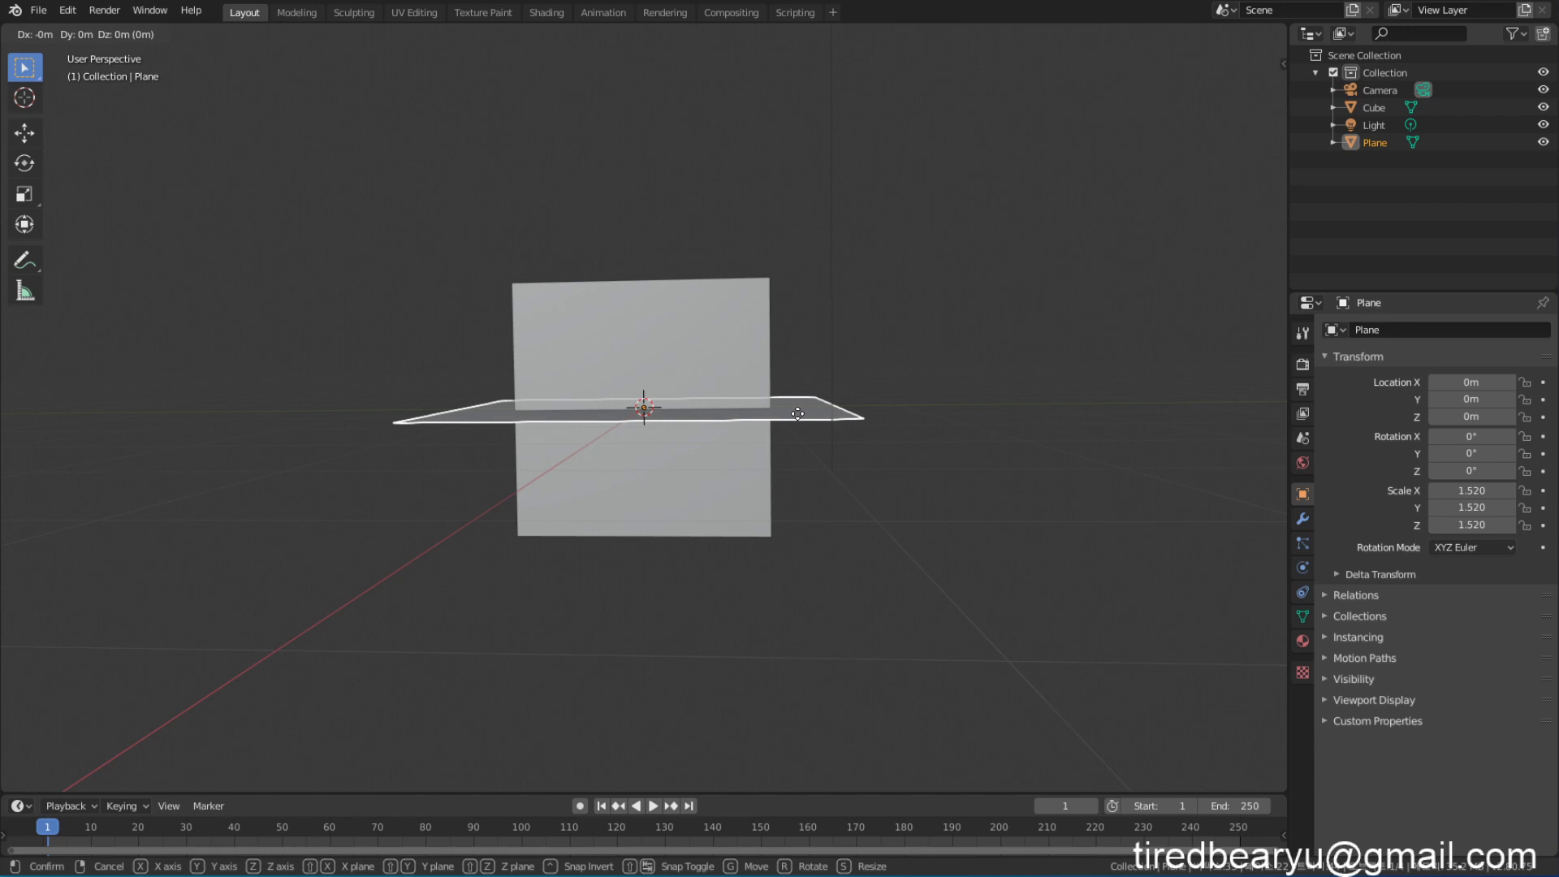
key(z)
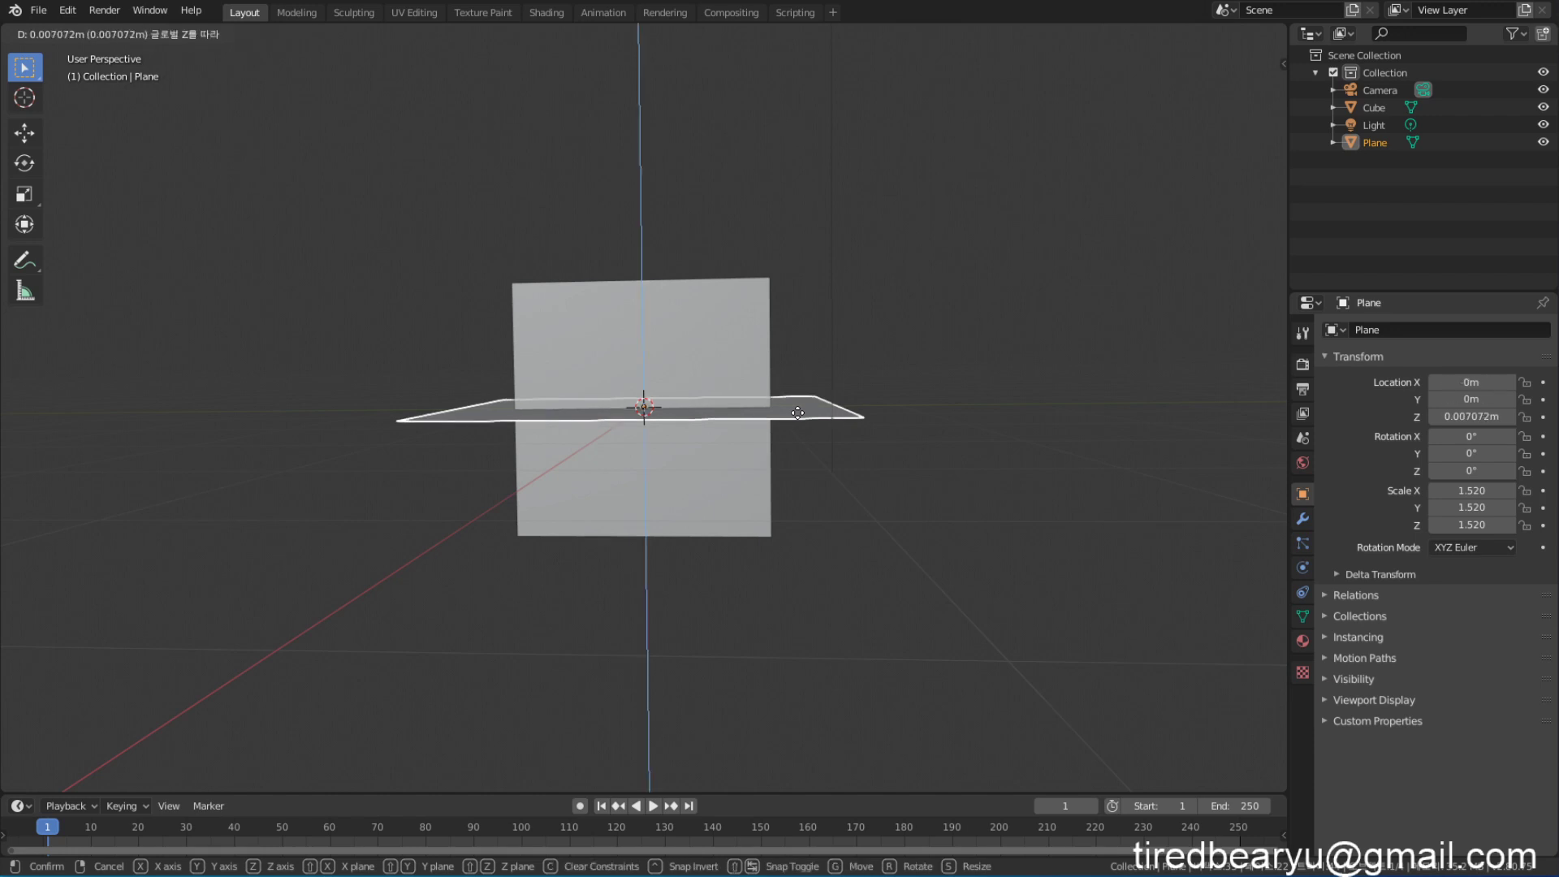
click(798, 345)
middle_drag(799, 344, 911, 446)
middle_drag(835, 361, 880, 393)
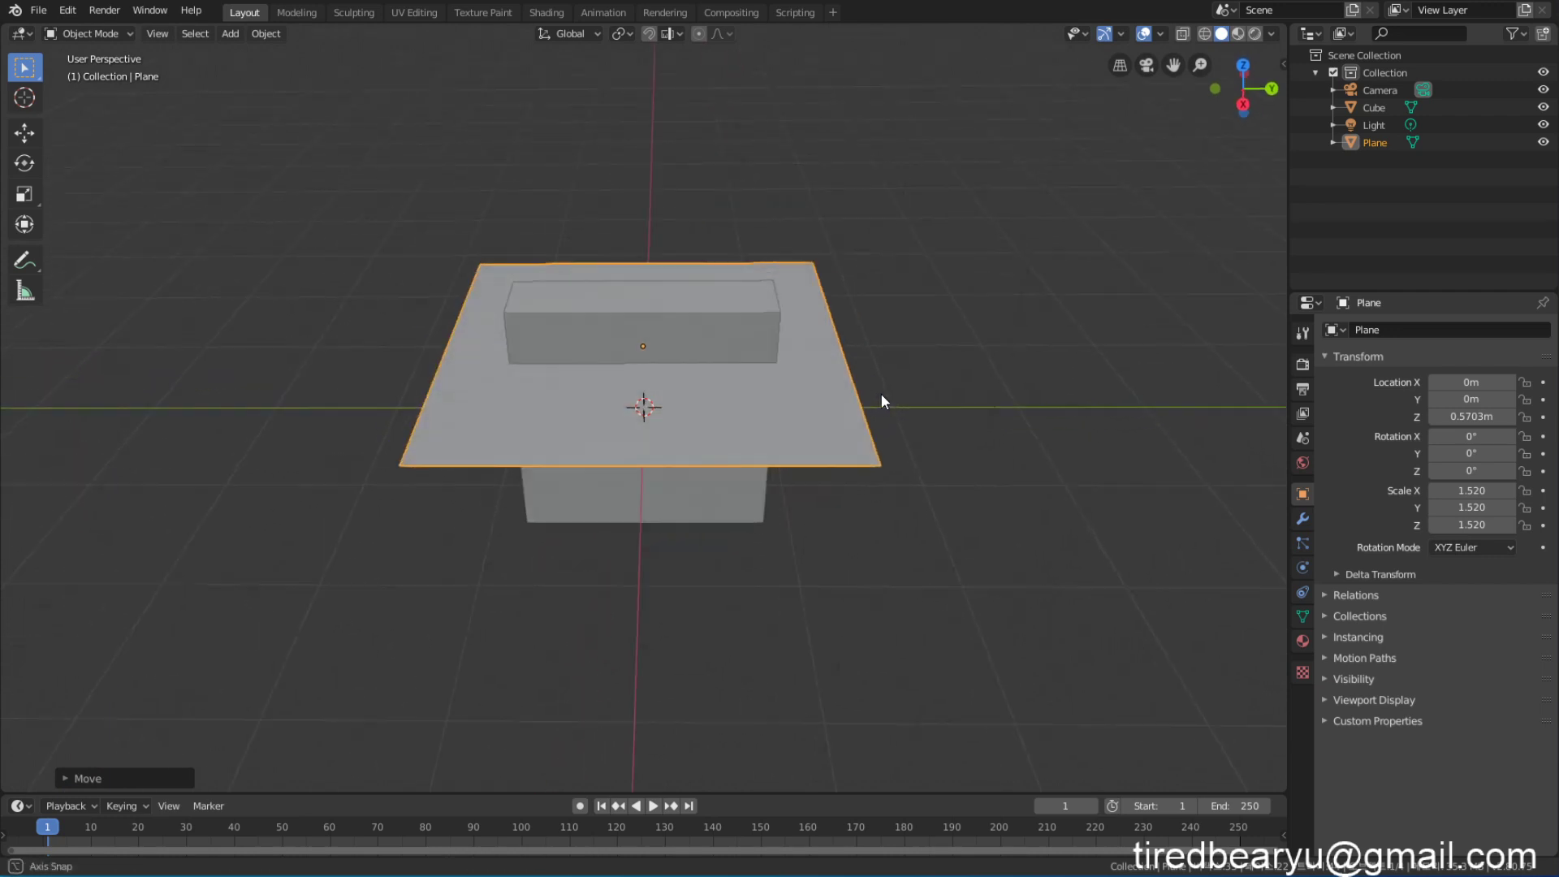
middle_drag(681, 319, 745, 339)
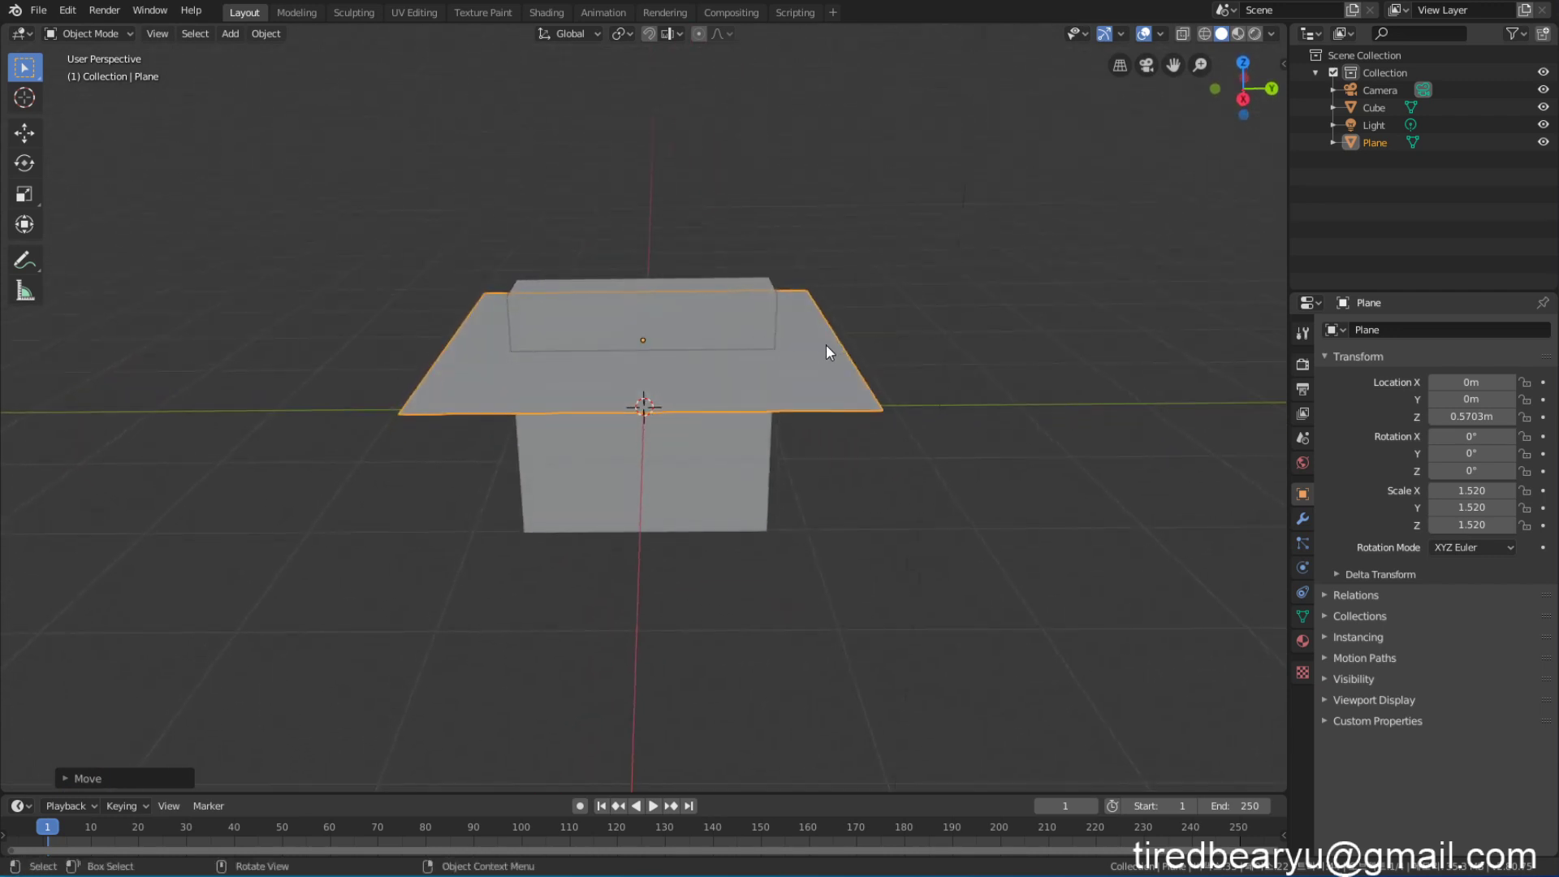
click(918, 365)
click(804, 365)
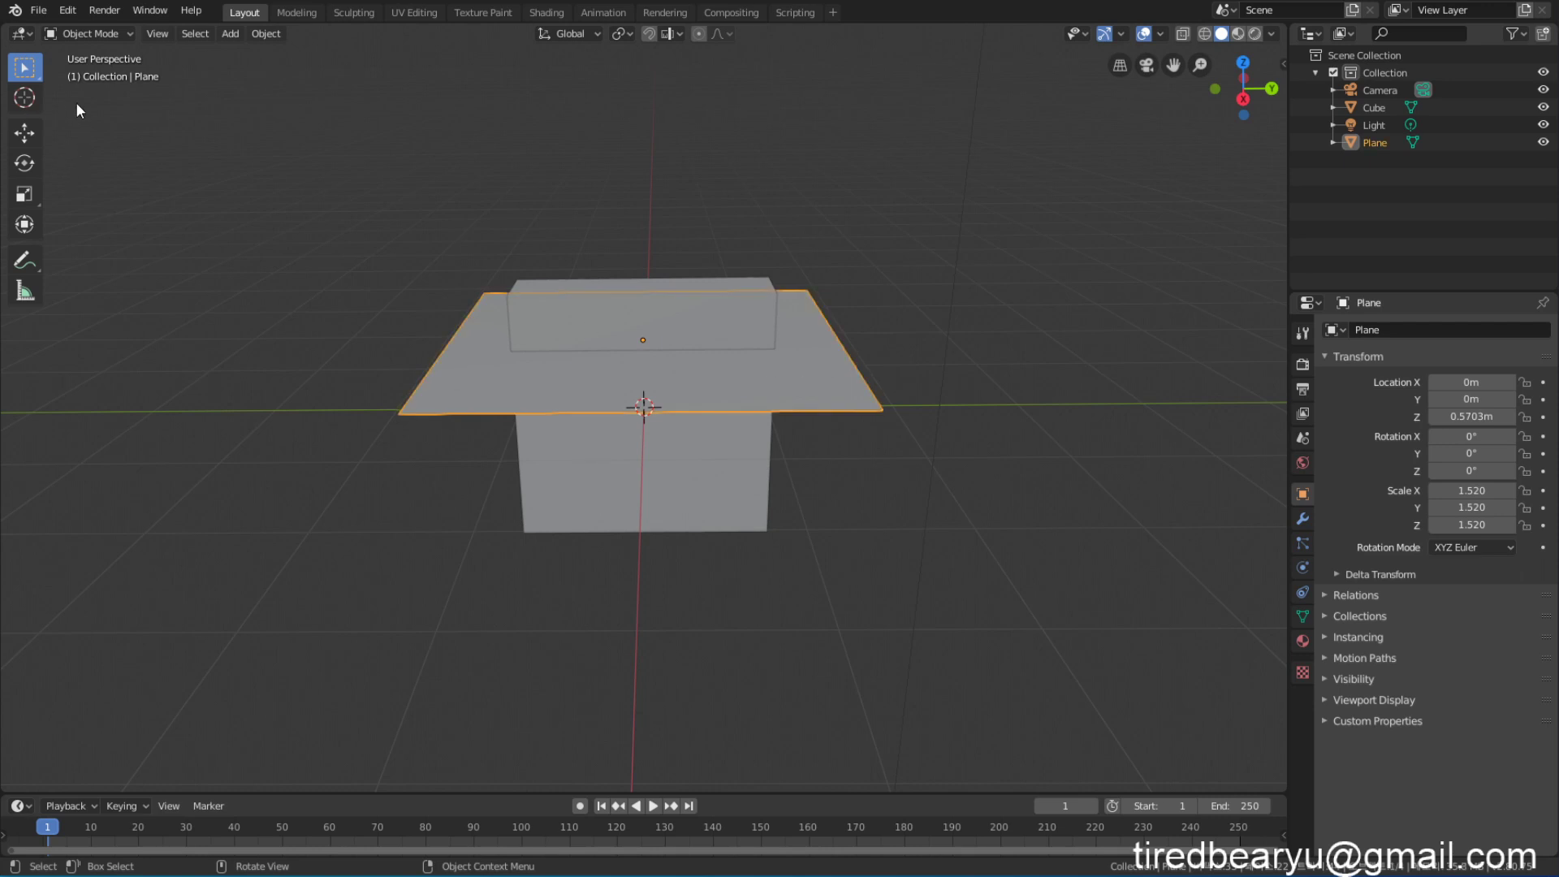
Step: Enter Edit Mode with edge selection and raise an interior edge beside the slab's +Y end to form a peak
key(Tab)
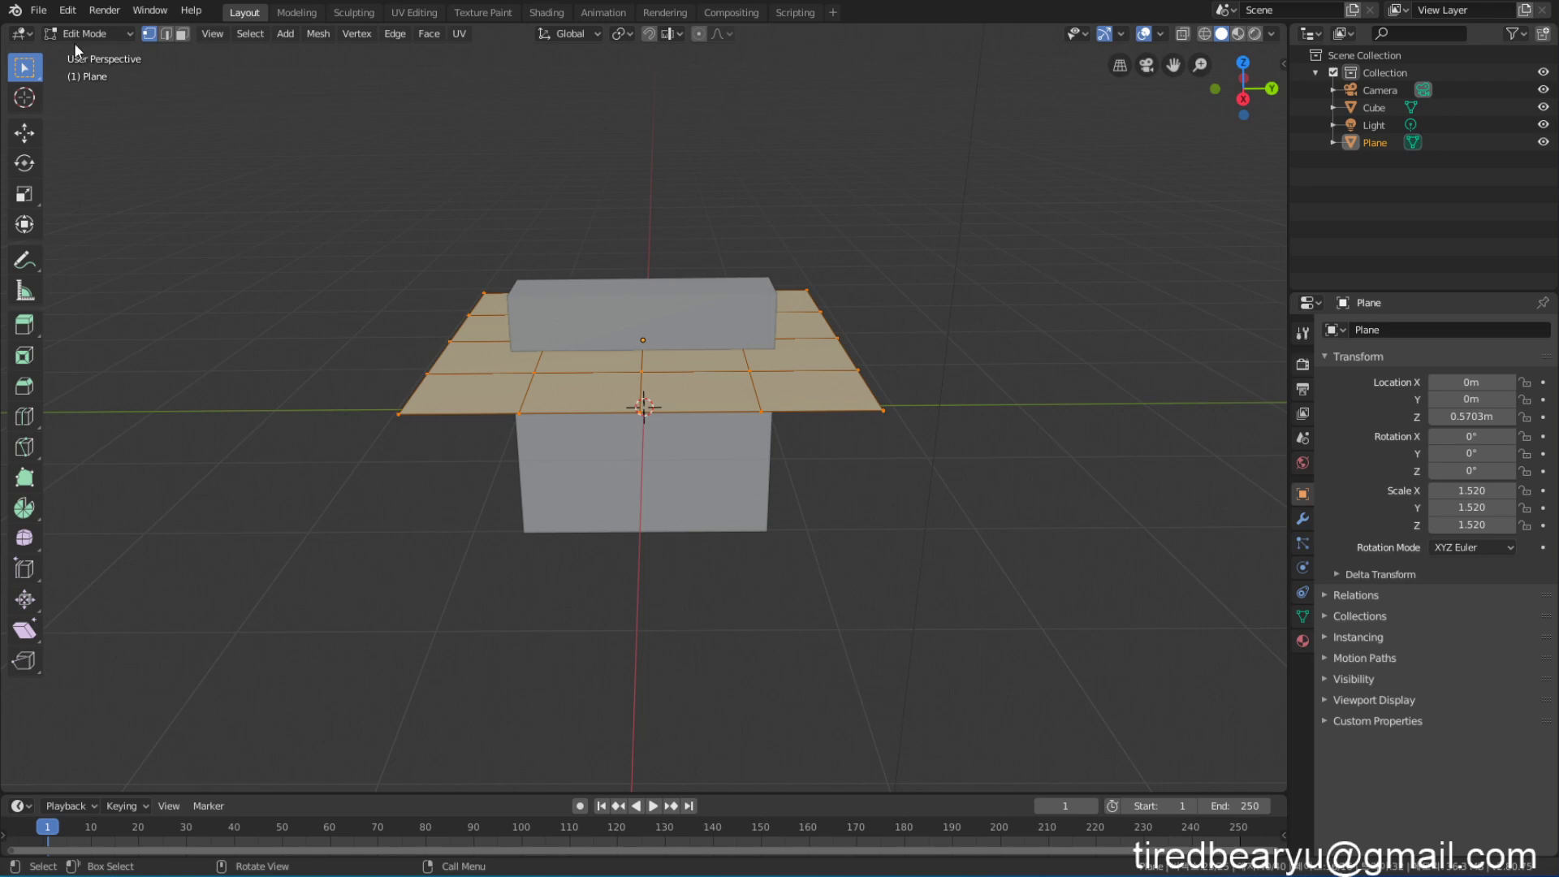
click(749, 370)
middle_drag(749, 370, 699, 407)
click(166, 33)
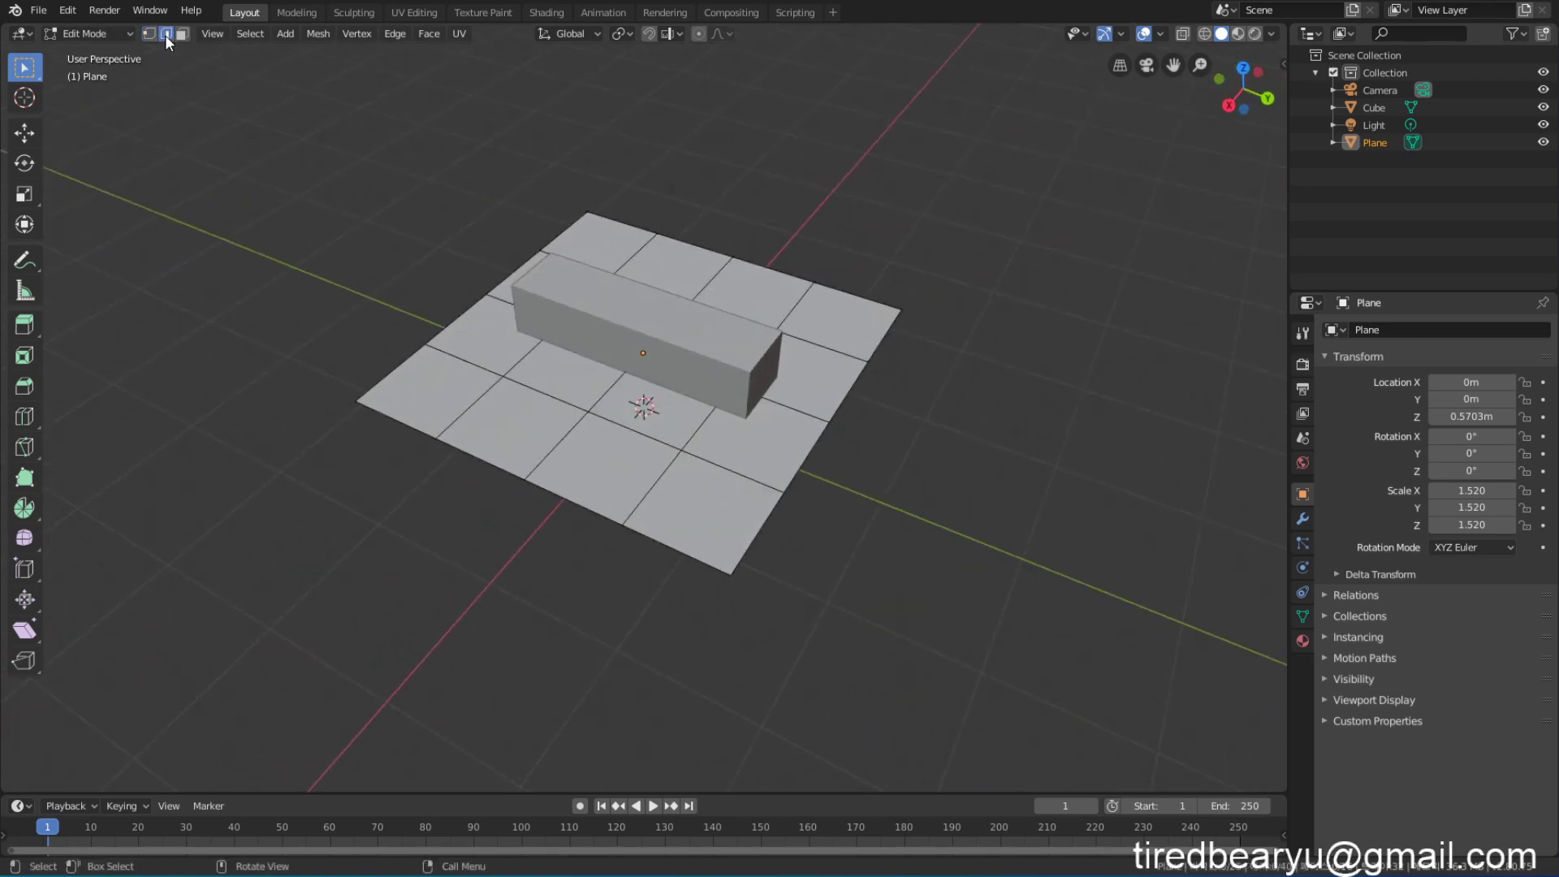
click(807, 413)
key(alt+a)
middle_drag(891, 484, 812, 406)
click(760, 349)
key(g)
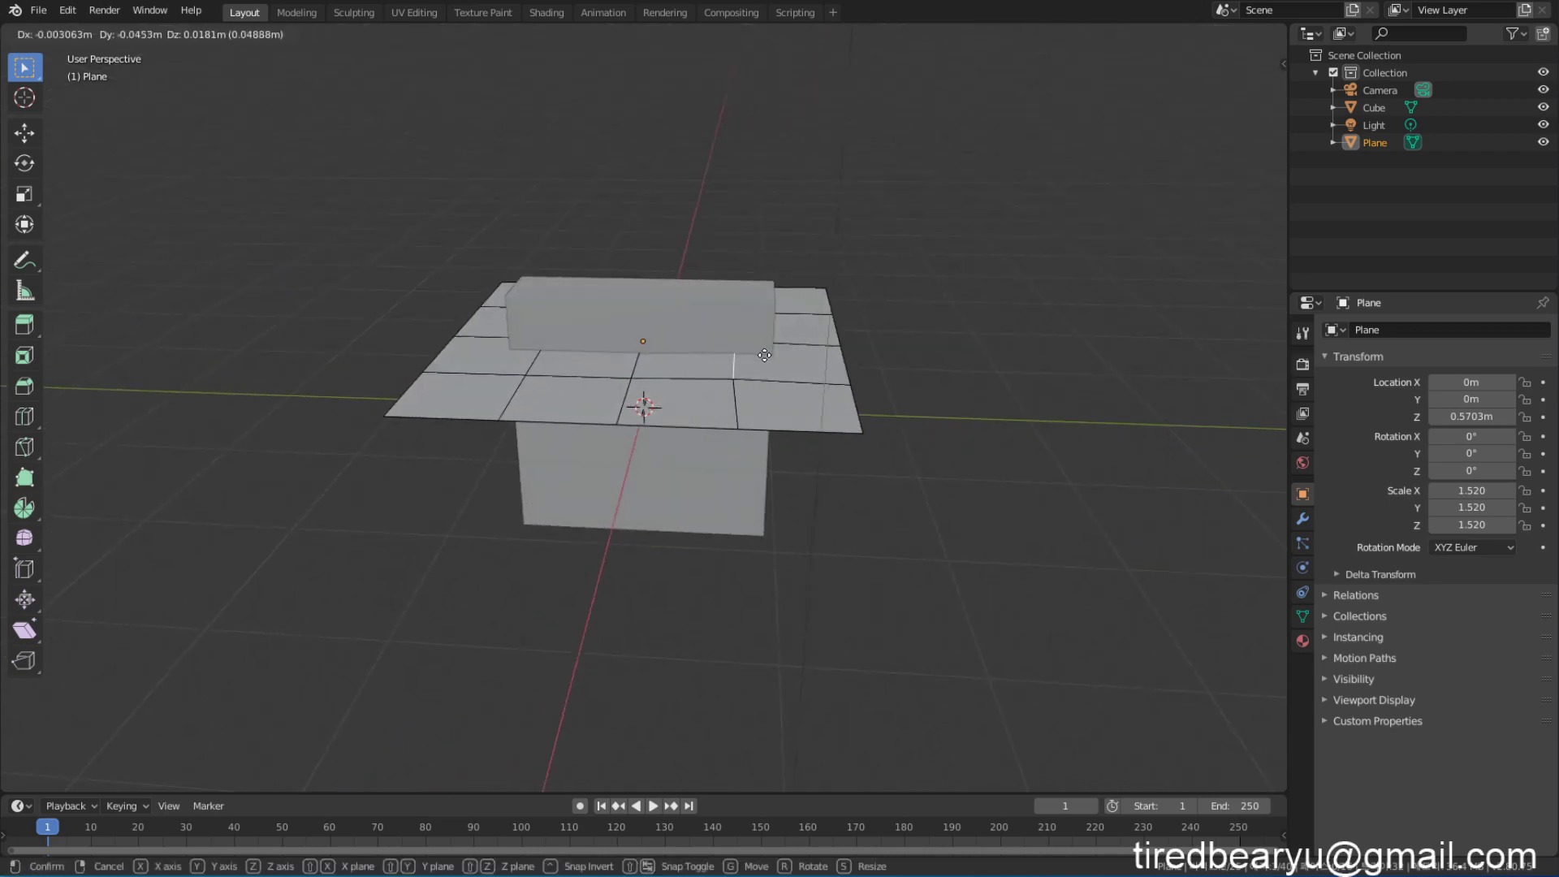
click(773, 300)
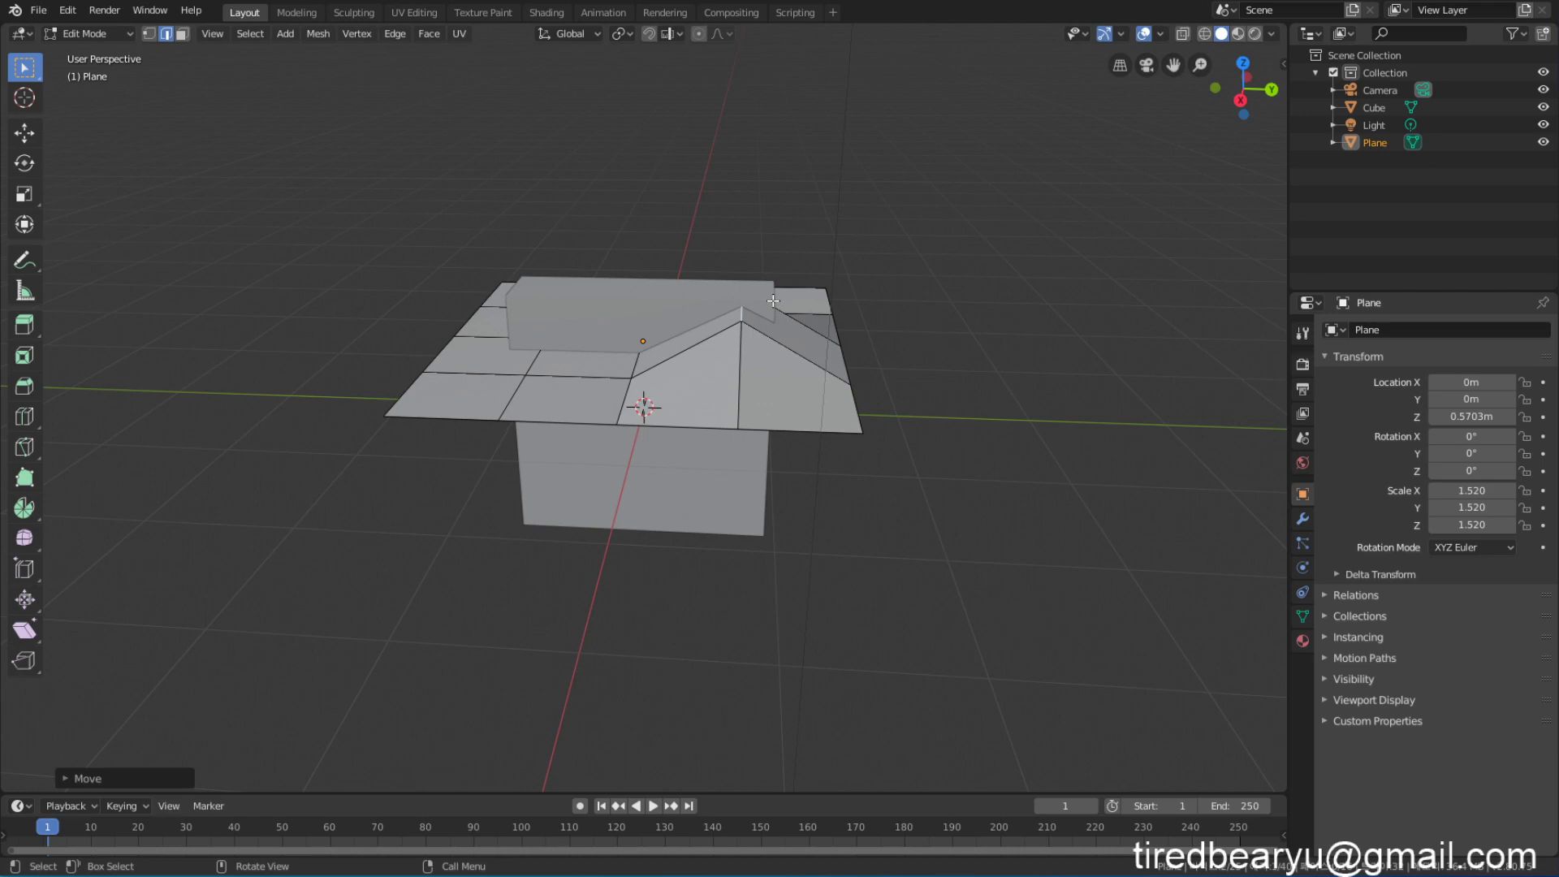
Step: Raise the matching interior edge on the plane's -Y side into a second, lower peak
click(535, 360)
key(g)
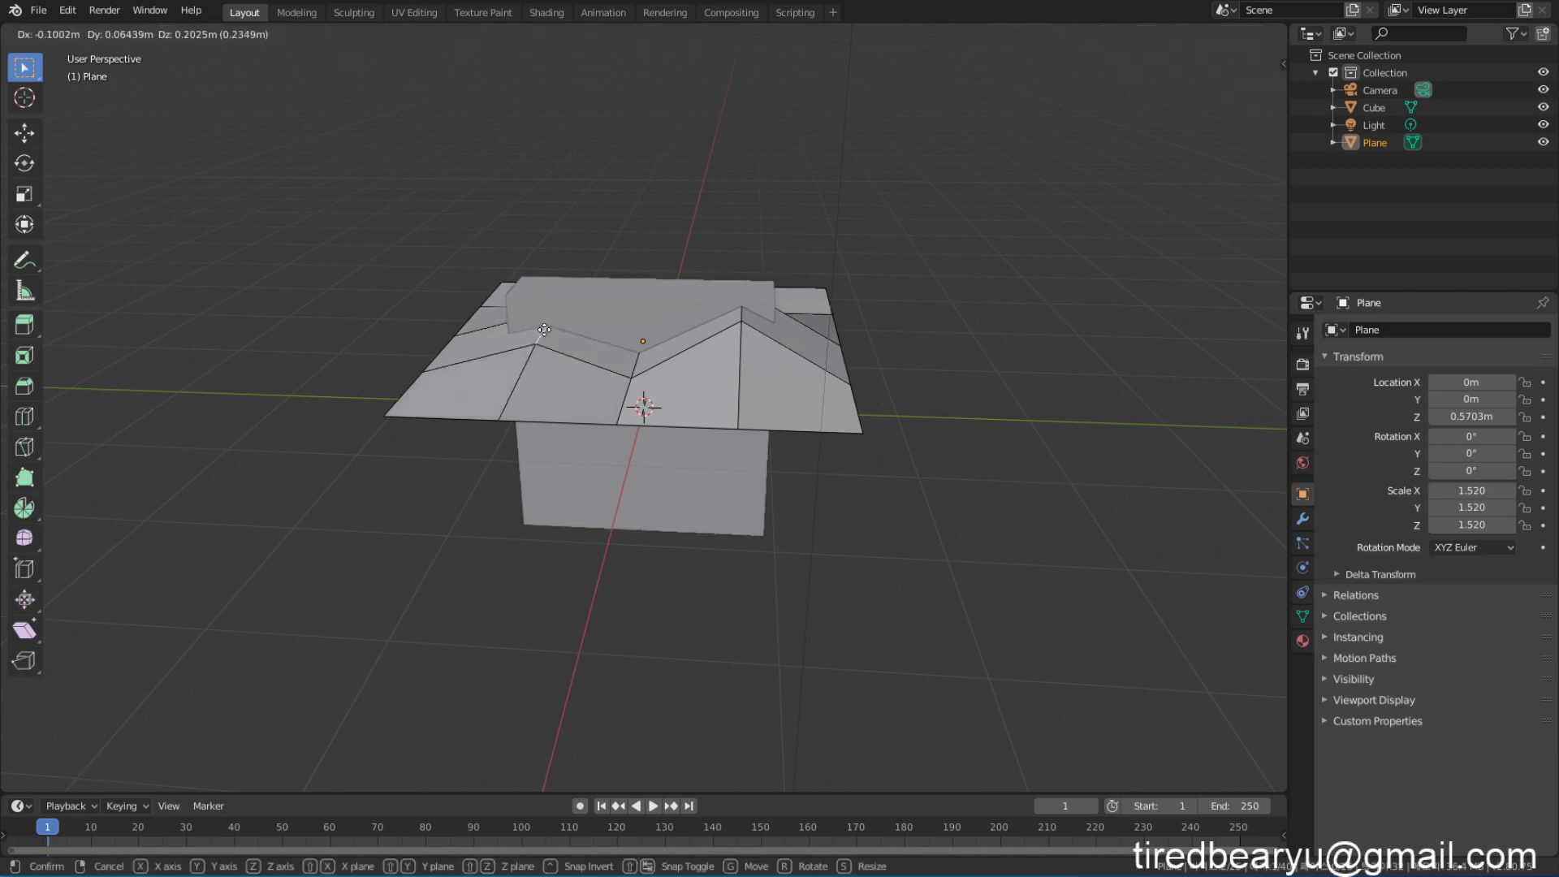
click(970, 399)
Step: Lower the middle edge between the two peaks along the Z axis to form a valley
middle_drag(971, 399, 703, 385)
click(647, 378)
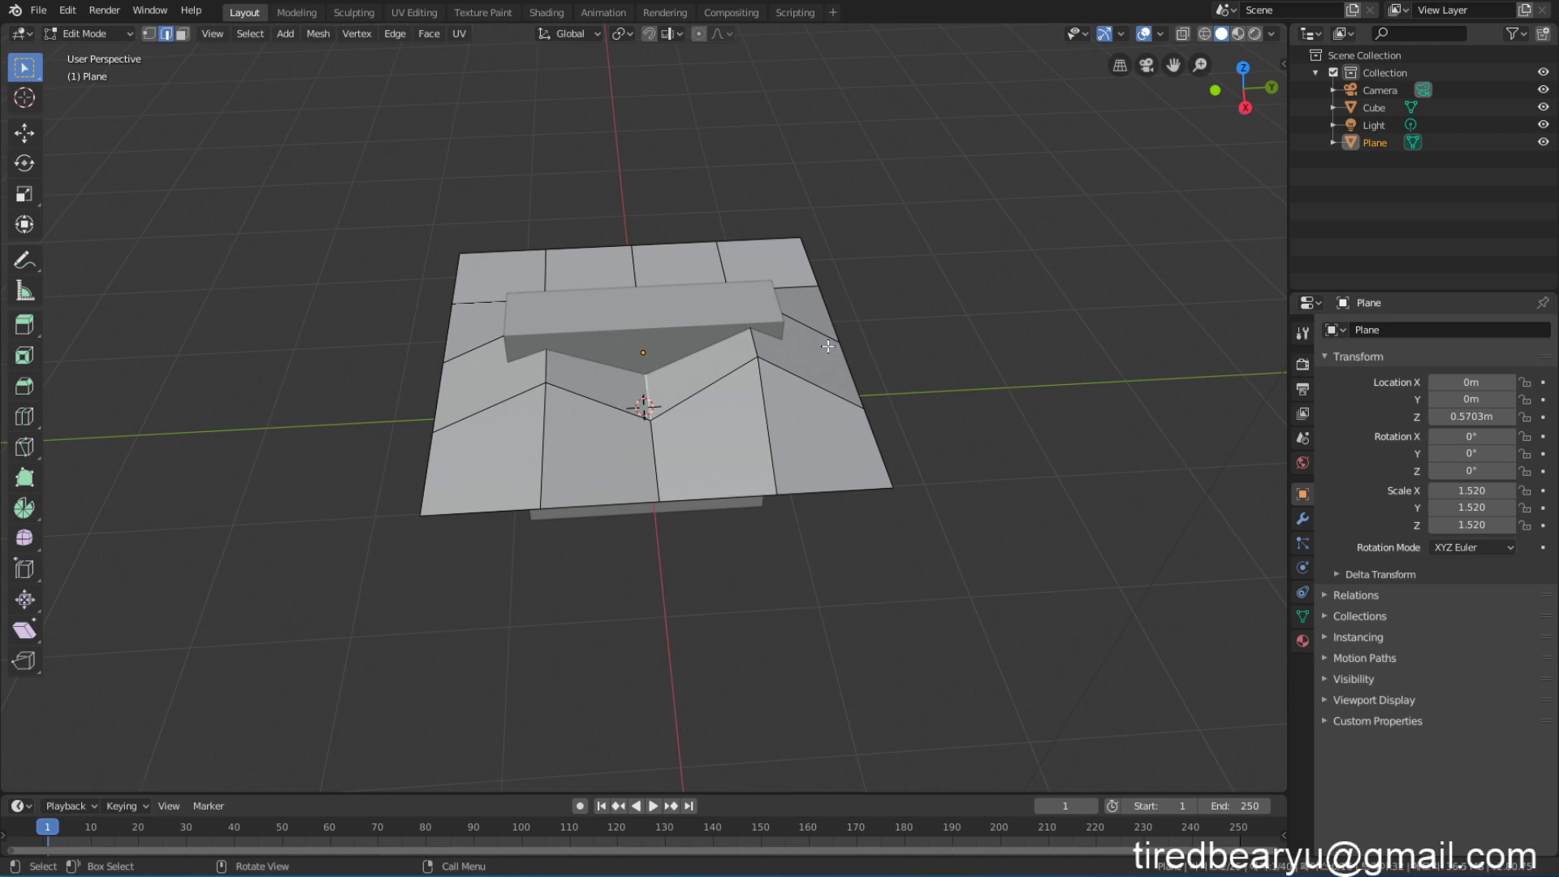
middle_drag(926, 417, 929, 353)
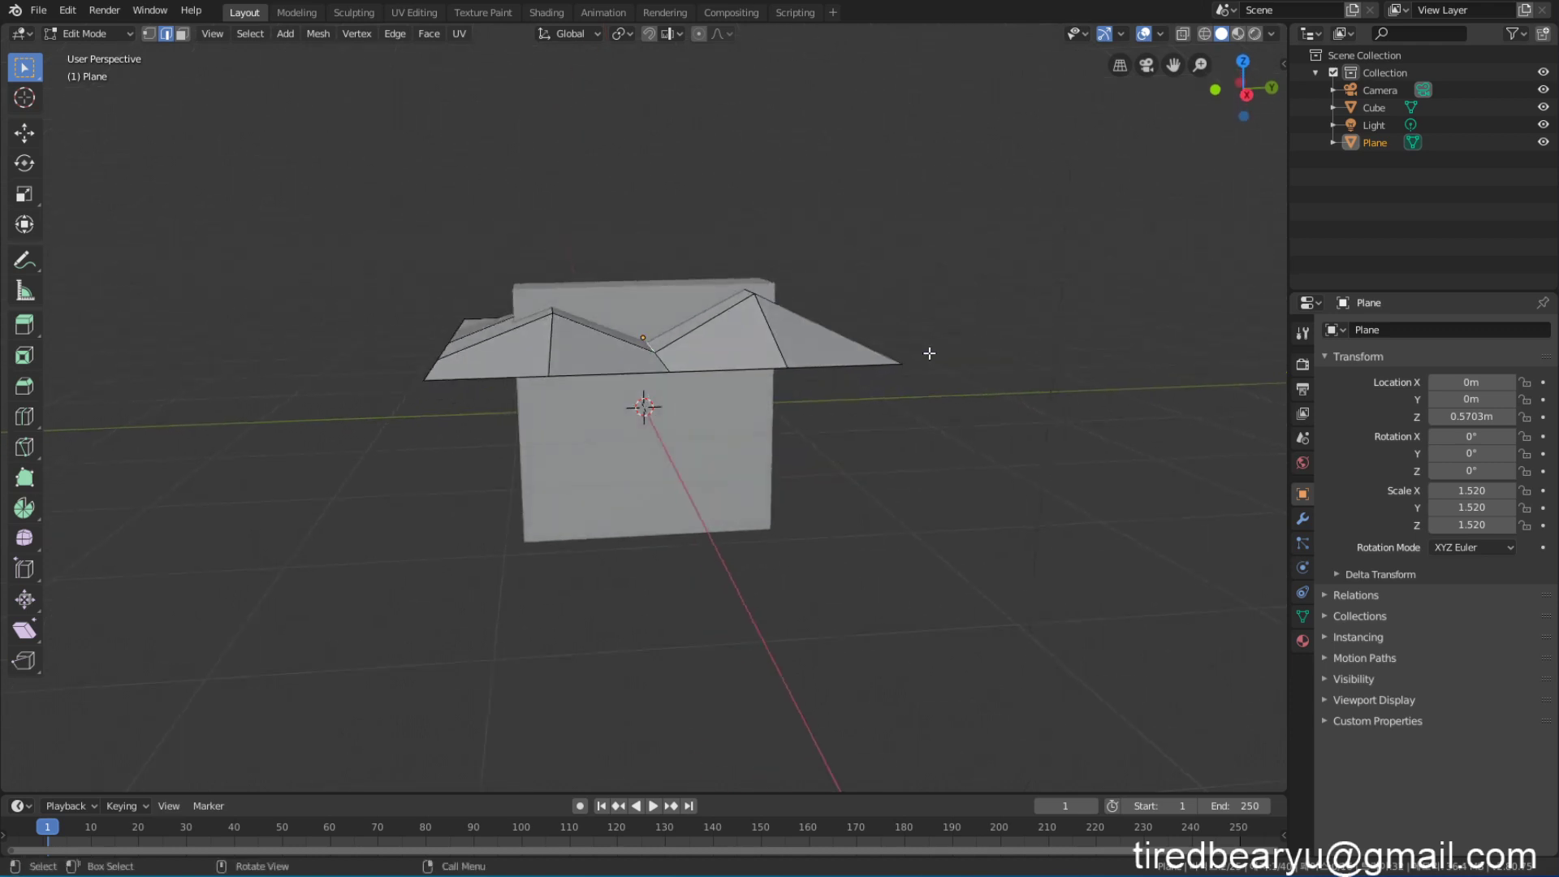
key(g)
key(z)
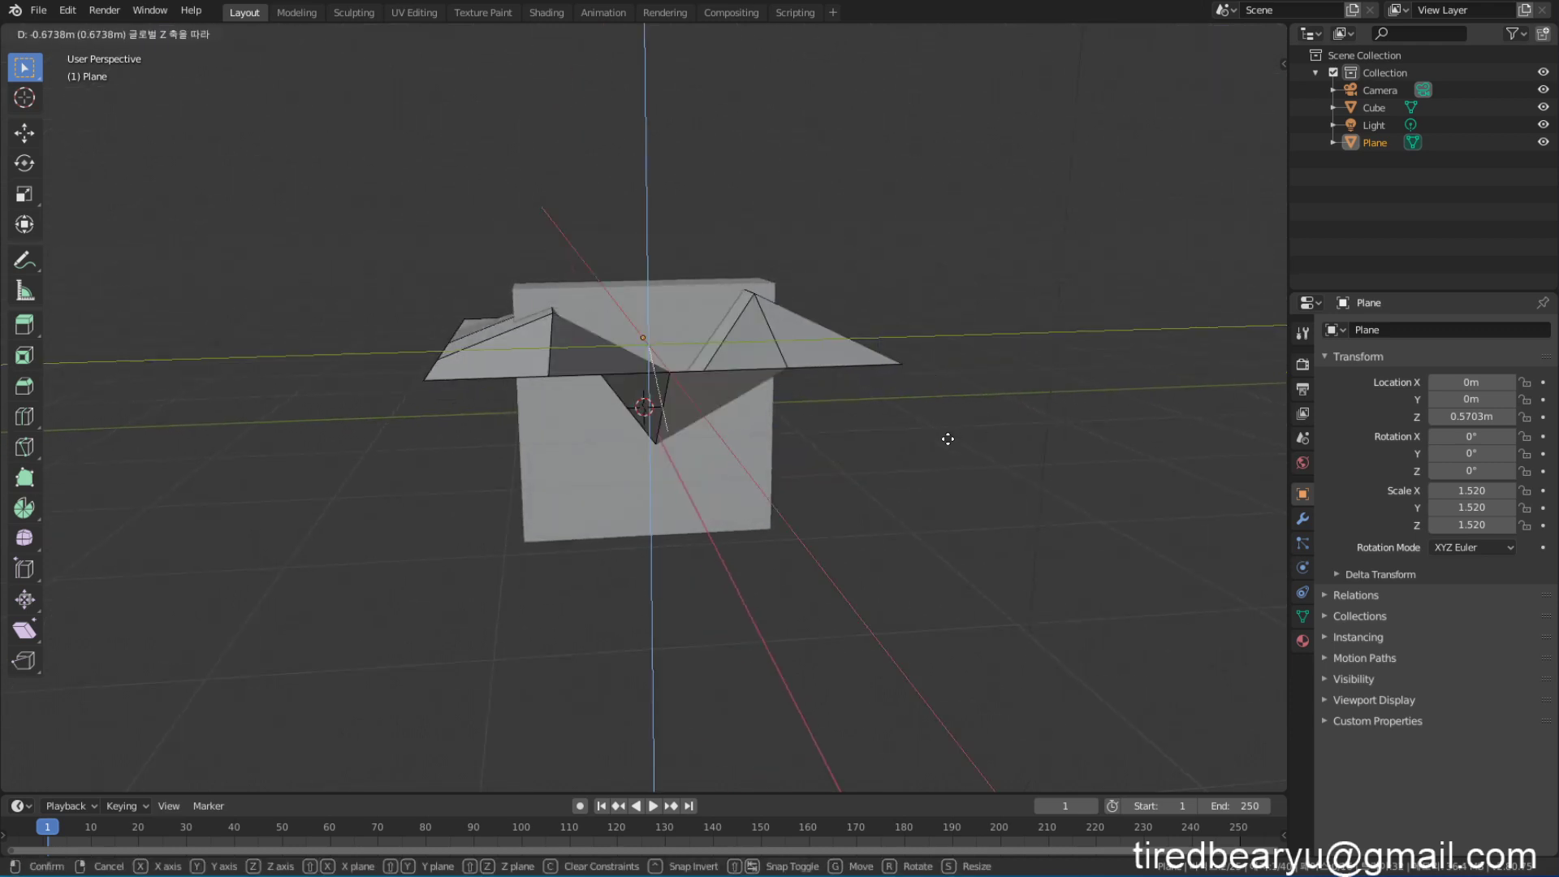
click(1015, 411)
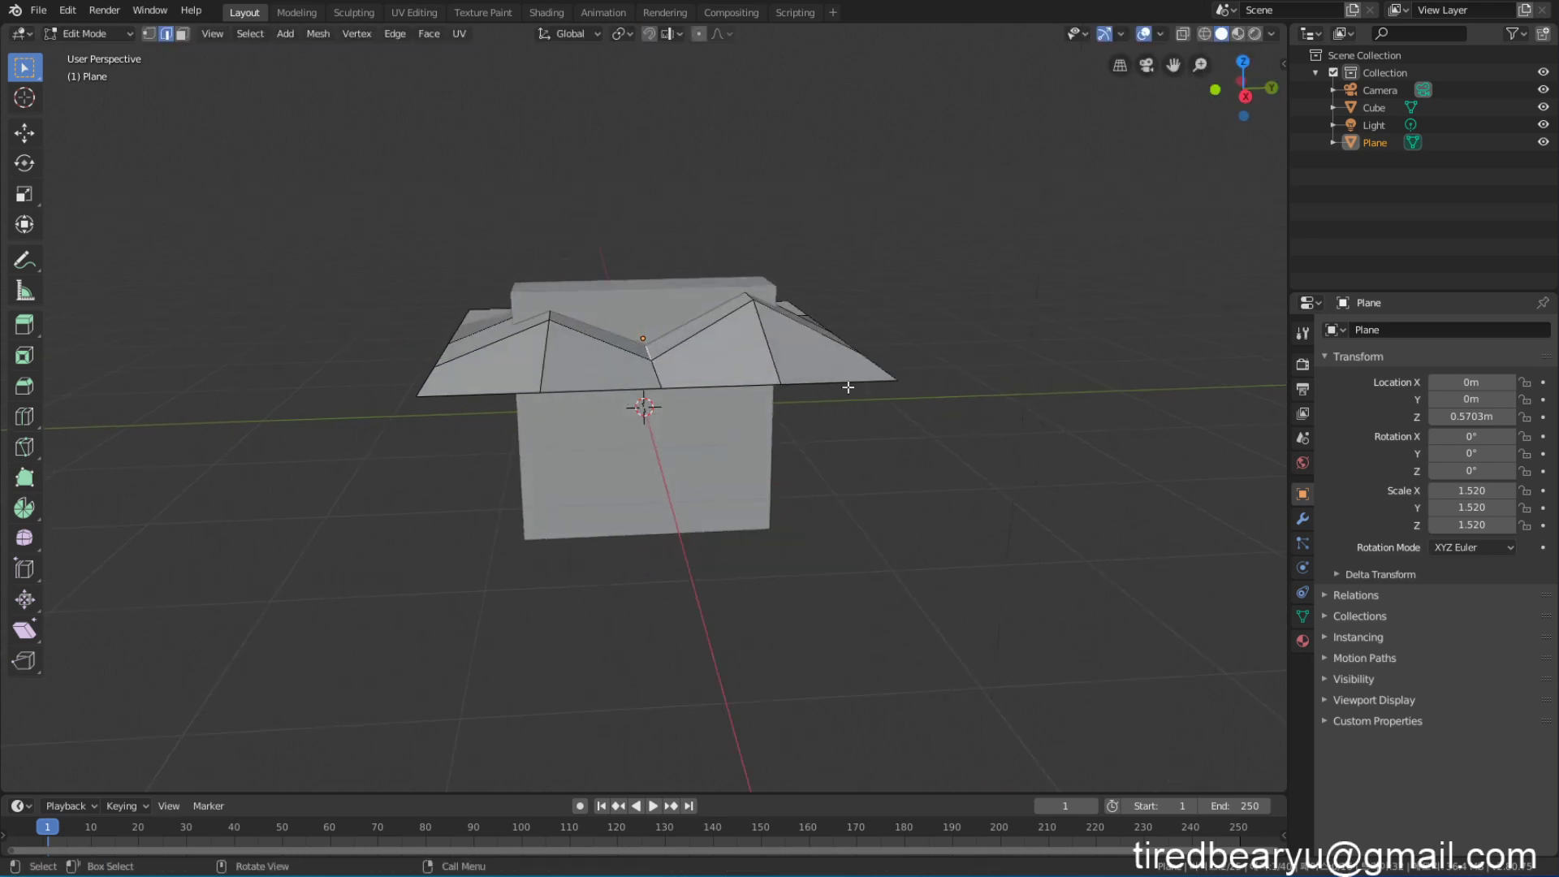
key(g)
key(z)
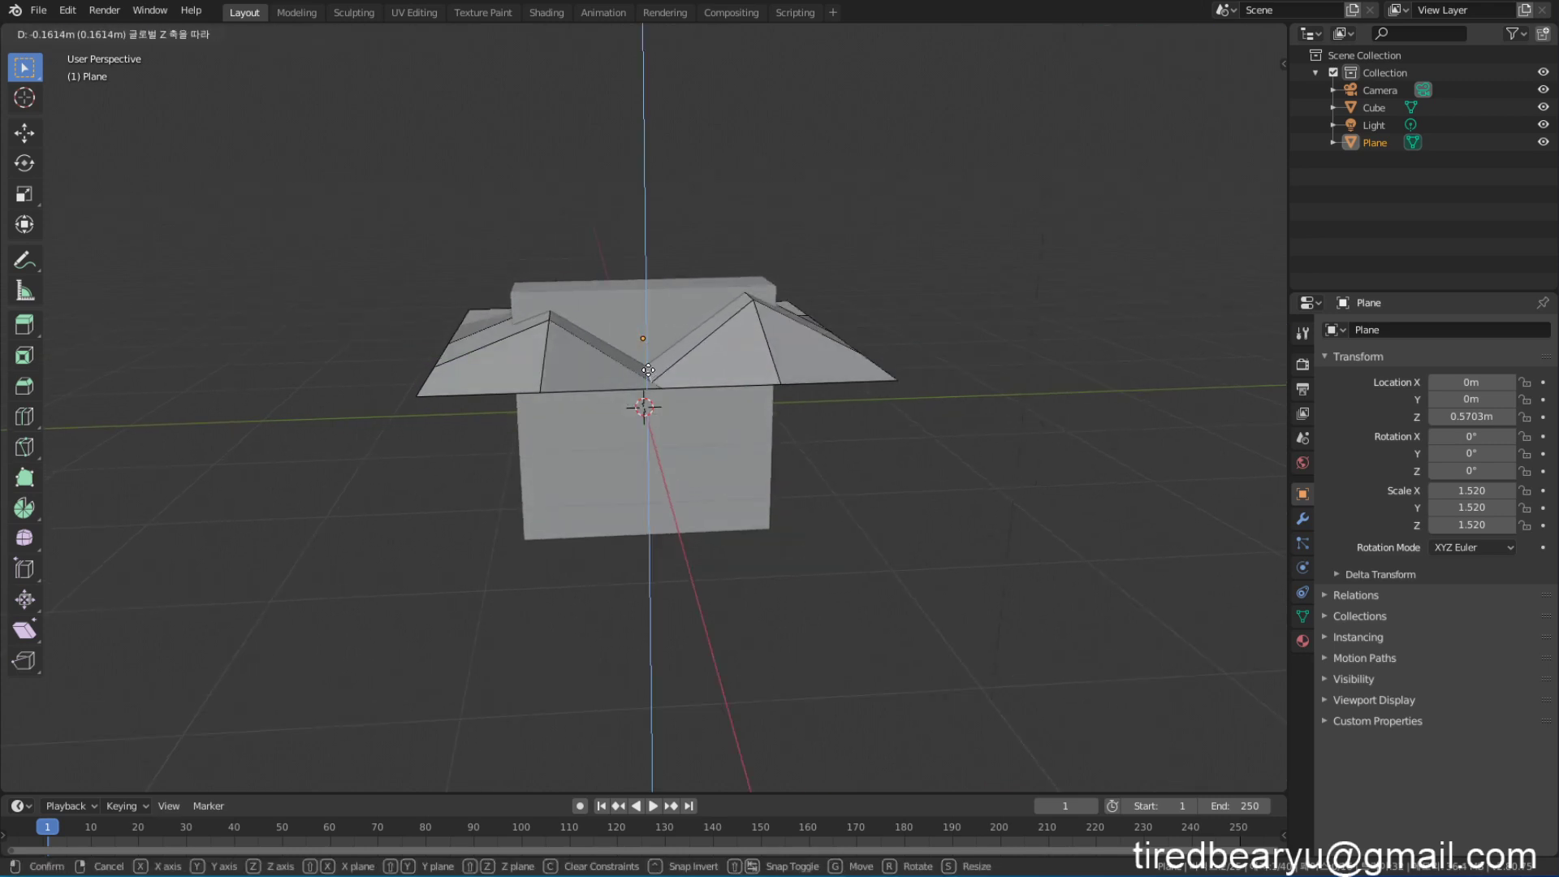
click(920, 348)
middle_drag(920, 347, 1047, 386)
middle_drag(942, 452, 947, 463)
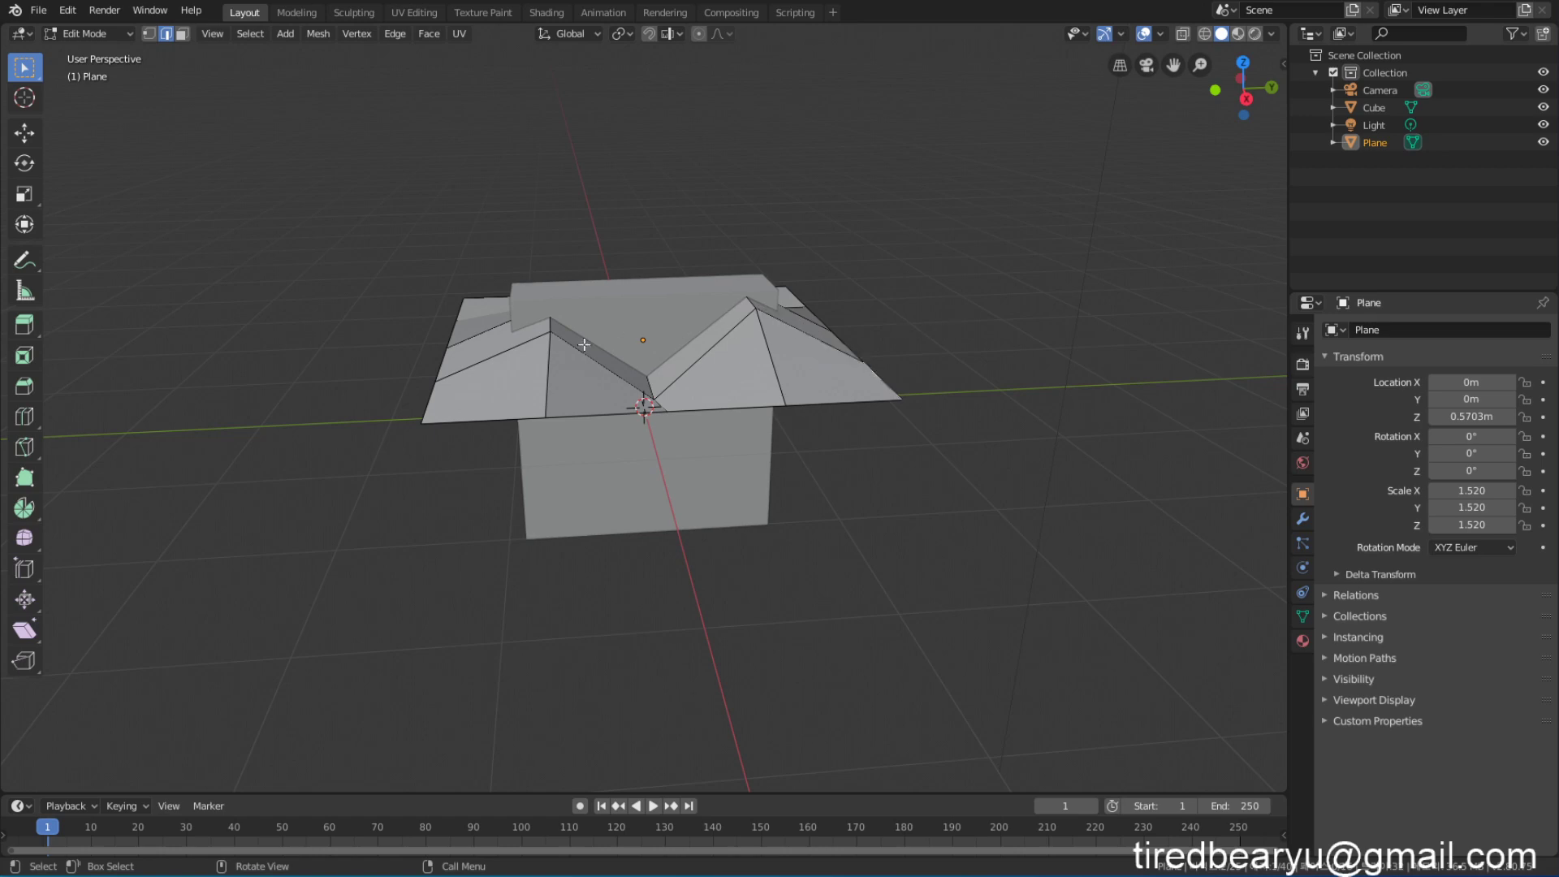
Step: Extrude all of the plane's faces by about 0.12 m to give it thickness, and return to Object Mode
click(183, 34)
drag(251, 174, 999, 512)
mouse_move(999, 512)
middle_down()
mouse_move(996, 567)
mouse_move(764, 531)
mouse_move(974, 515)
middle_up()
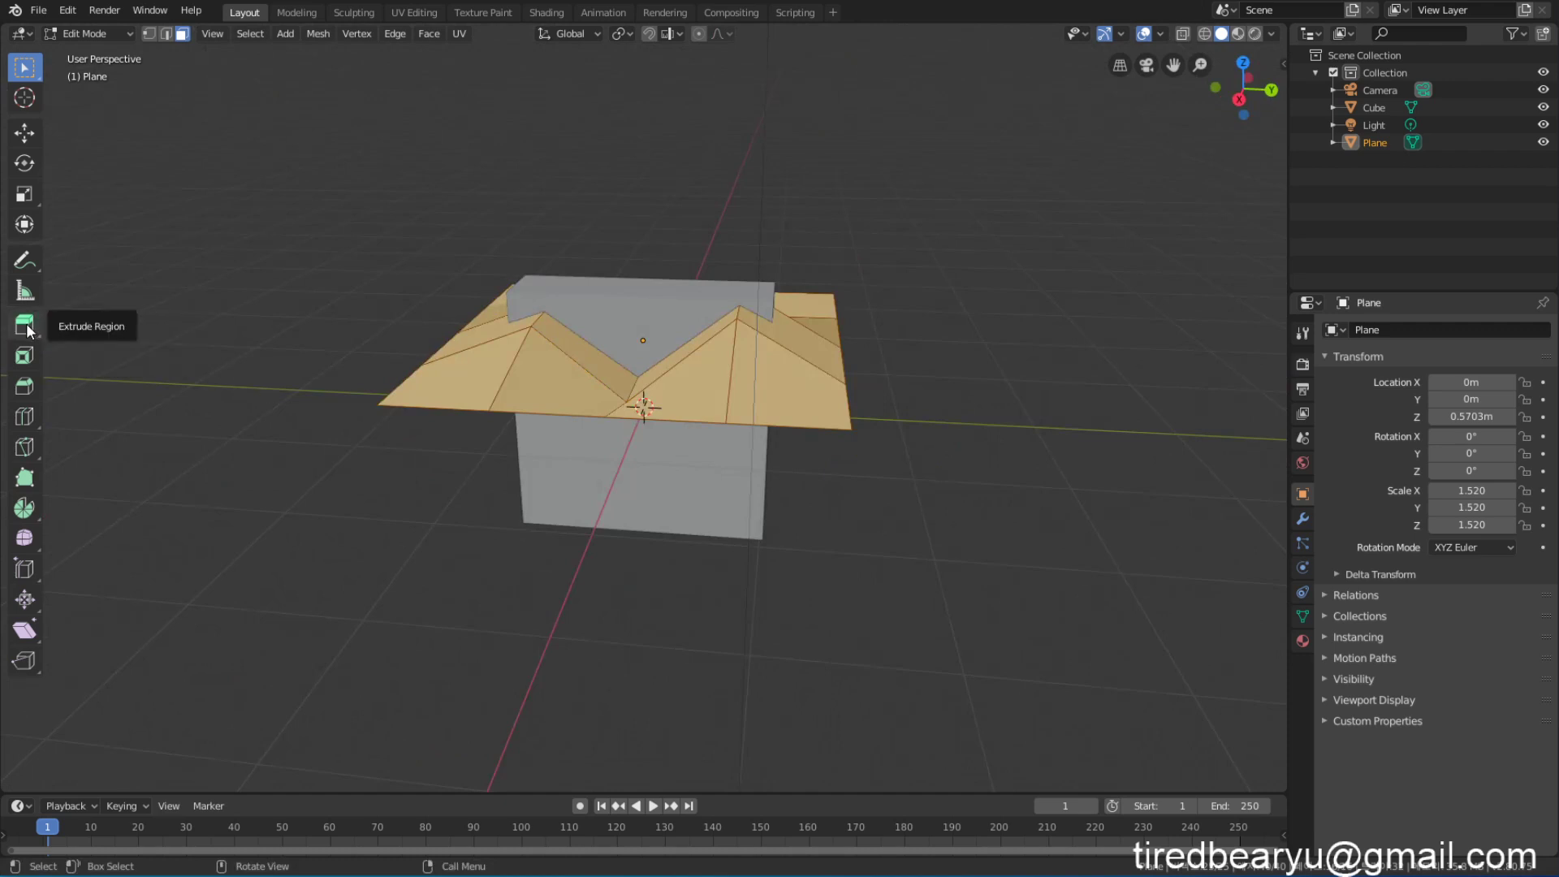
middle_drag(967, 585, 1002, 539)
key(e)
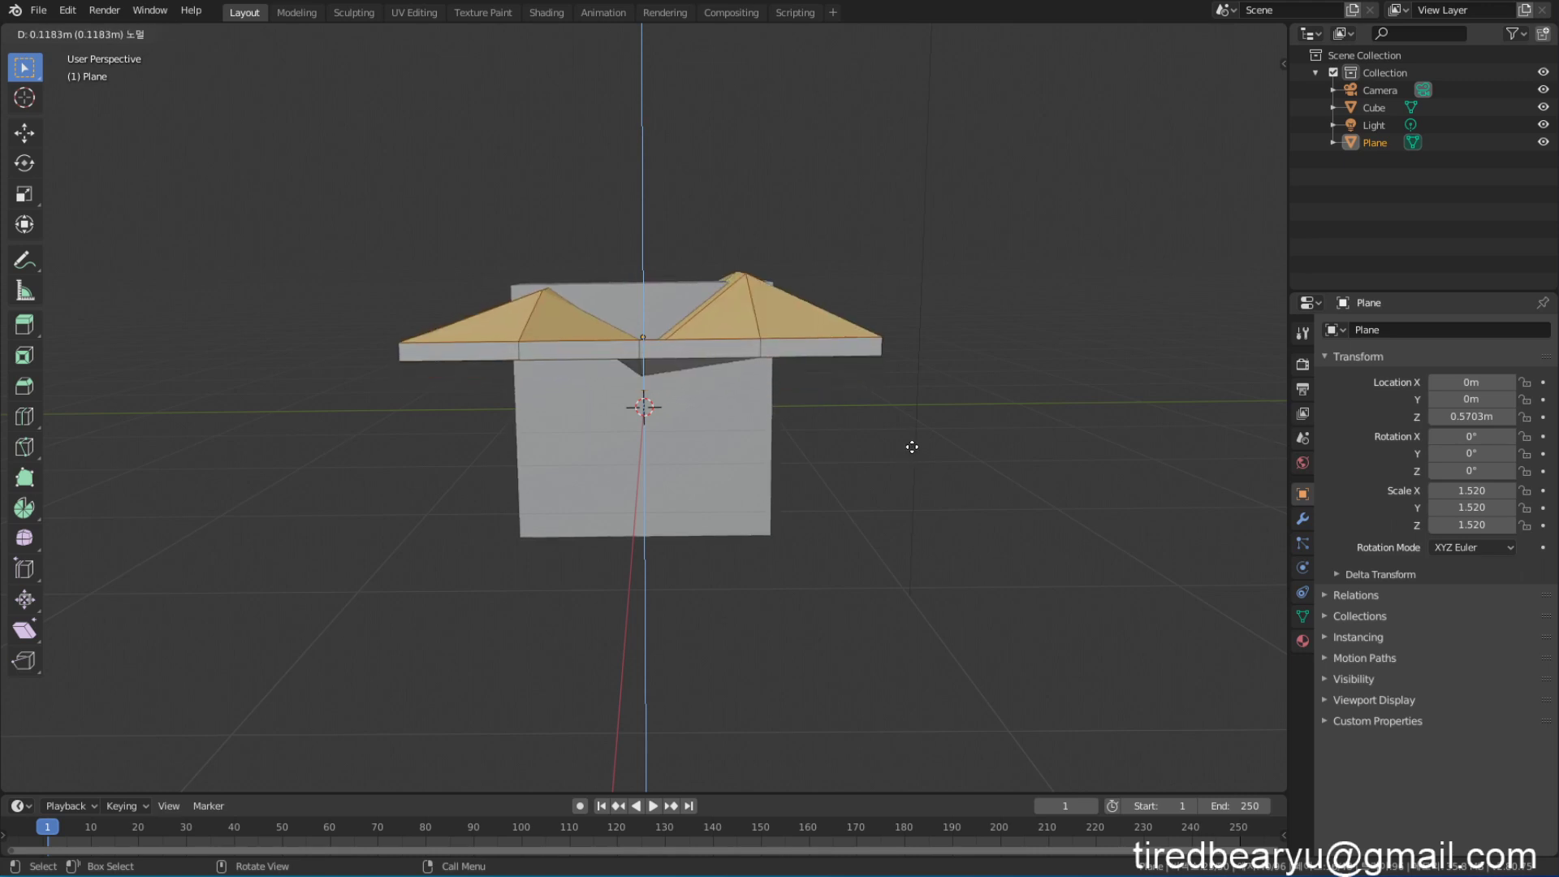
click(912, 450)
middle_drag(912, 449, 945, 480)
click(984, 387)
click(832, 381)
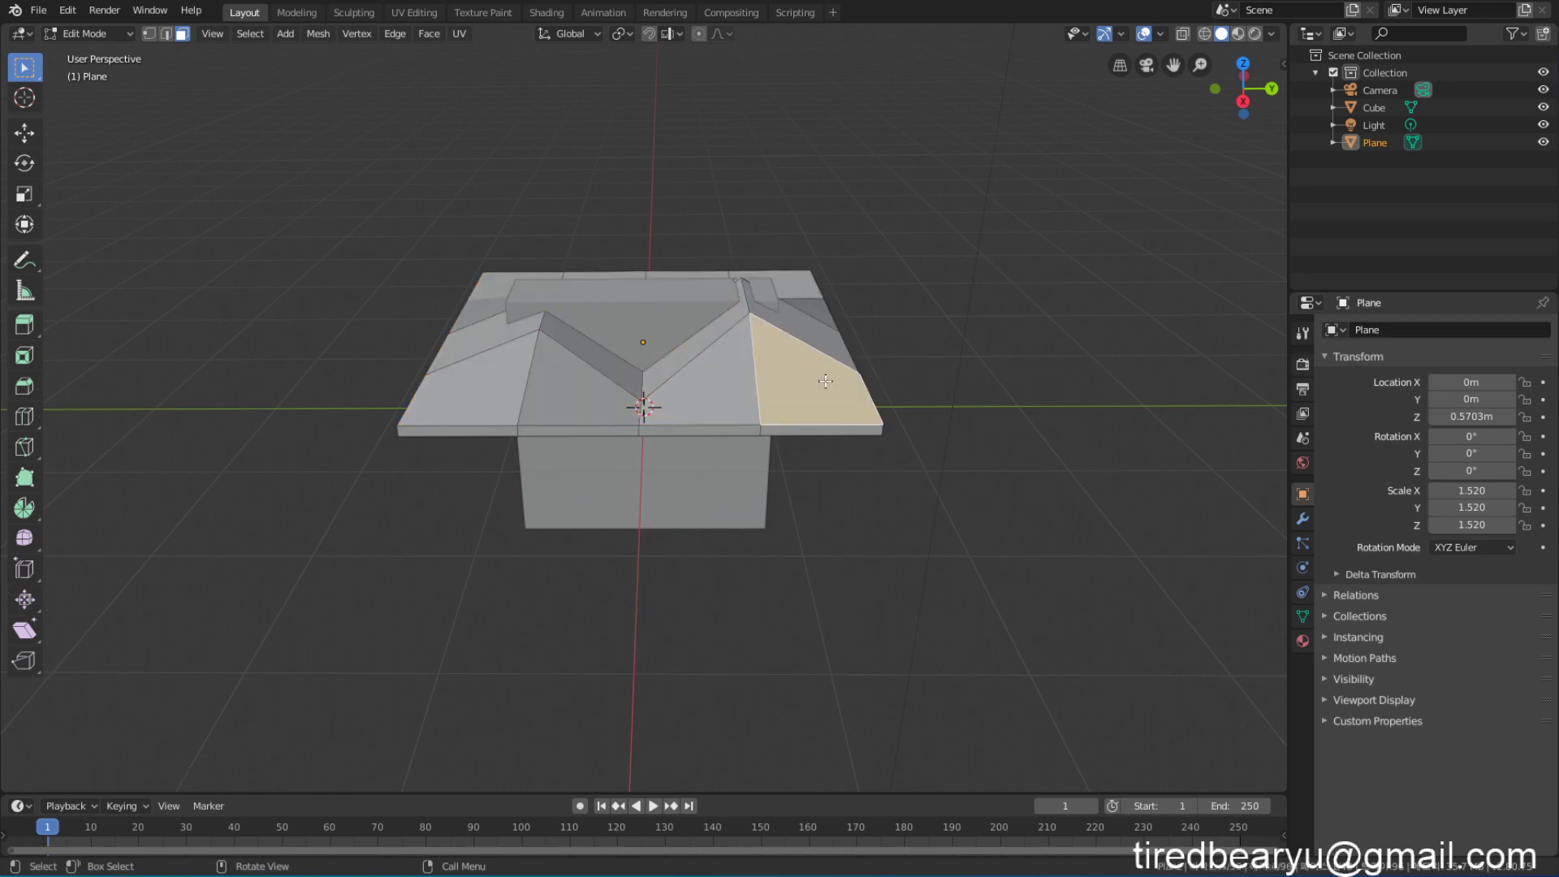
key(Tab)
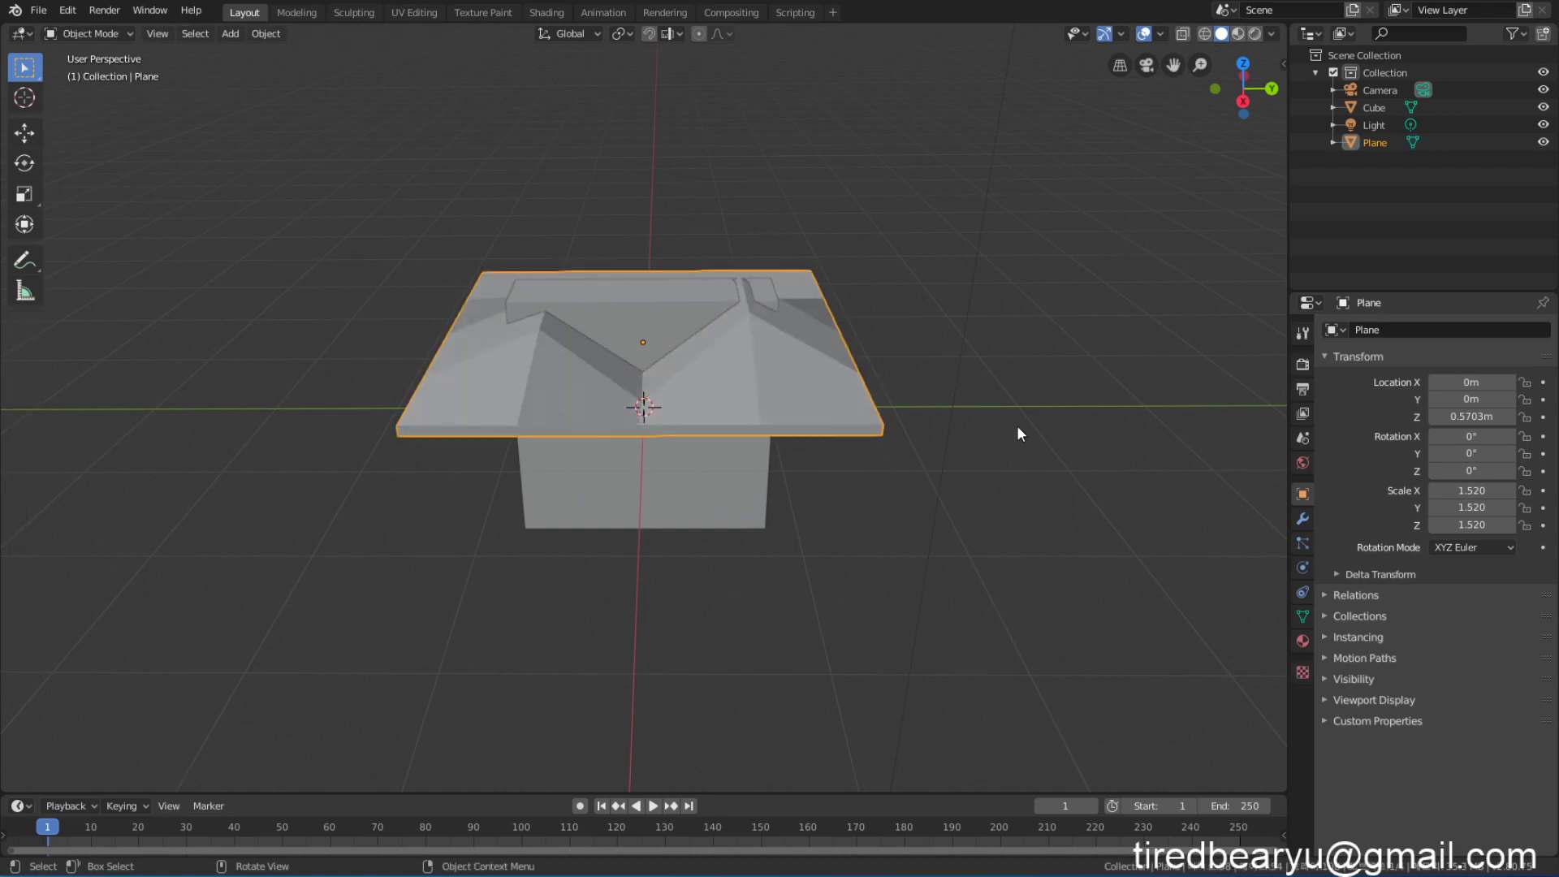
Step: Move the thickened plane slightly down the slab to a Z location of about 0.456 m
middle_drag(1018, 427, 989, 383)
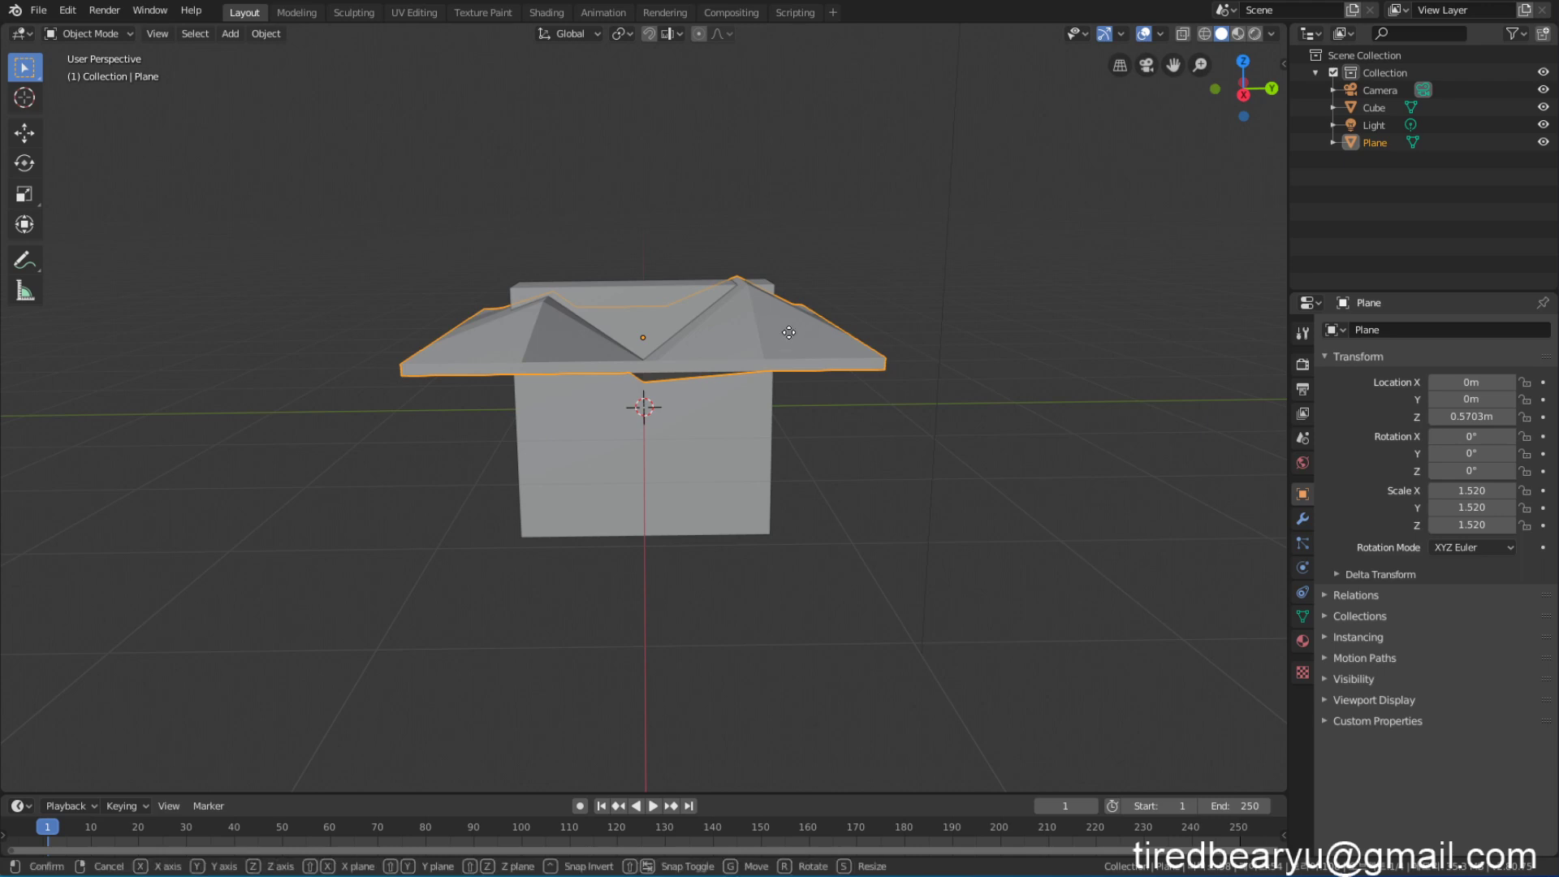
key(g)
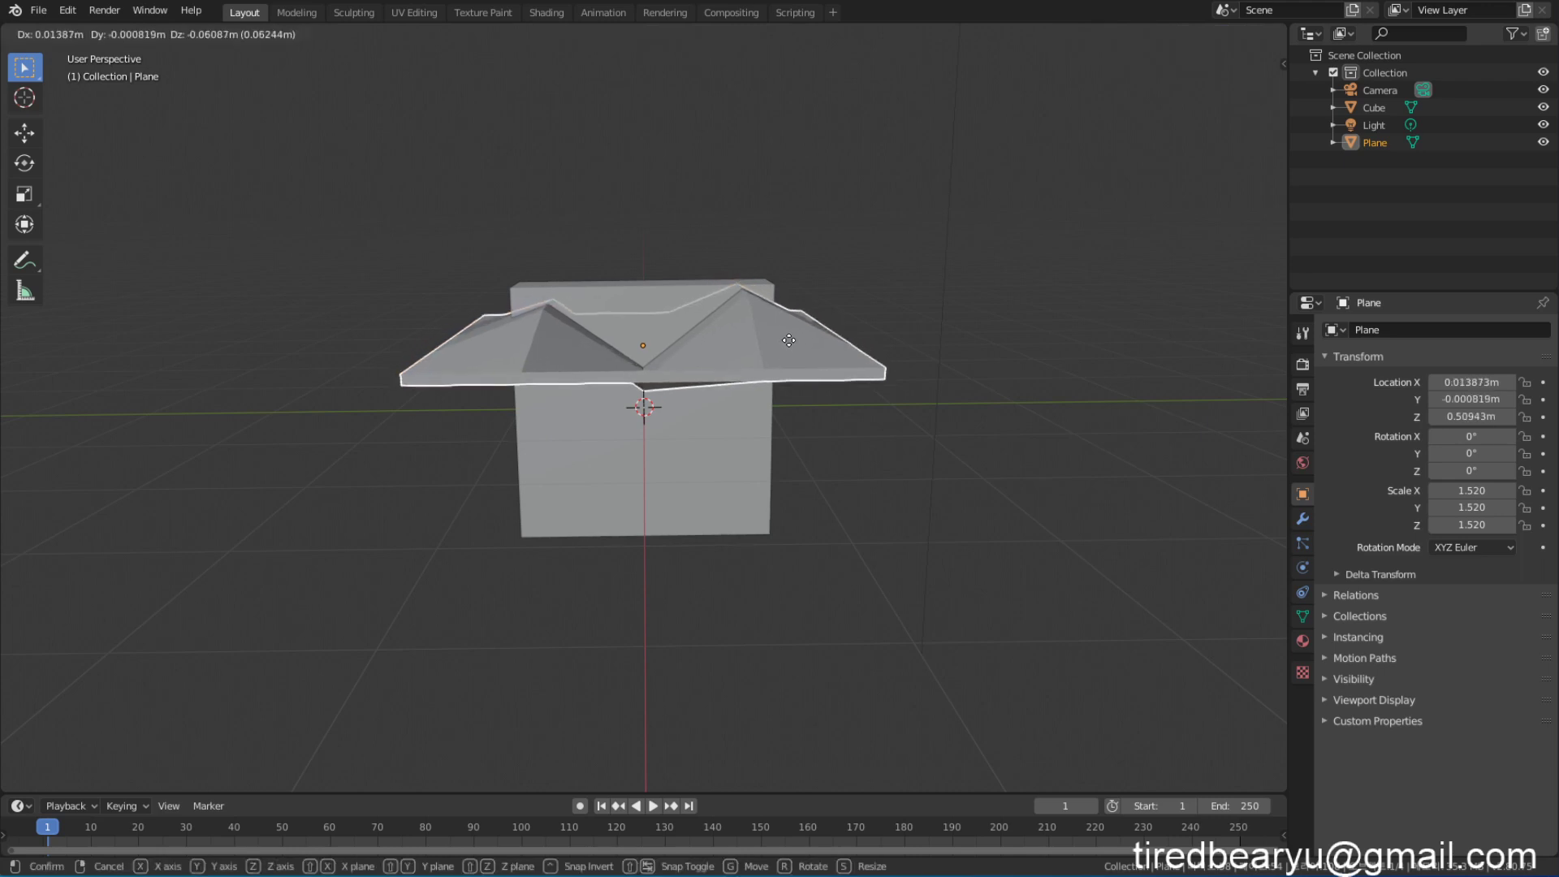
click(788, 340)
middle_drag(1037, 386, 1012, 447)
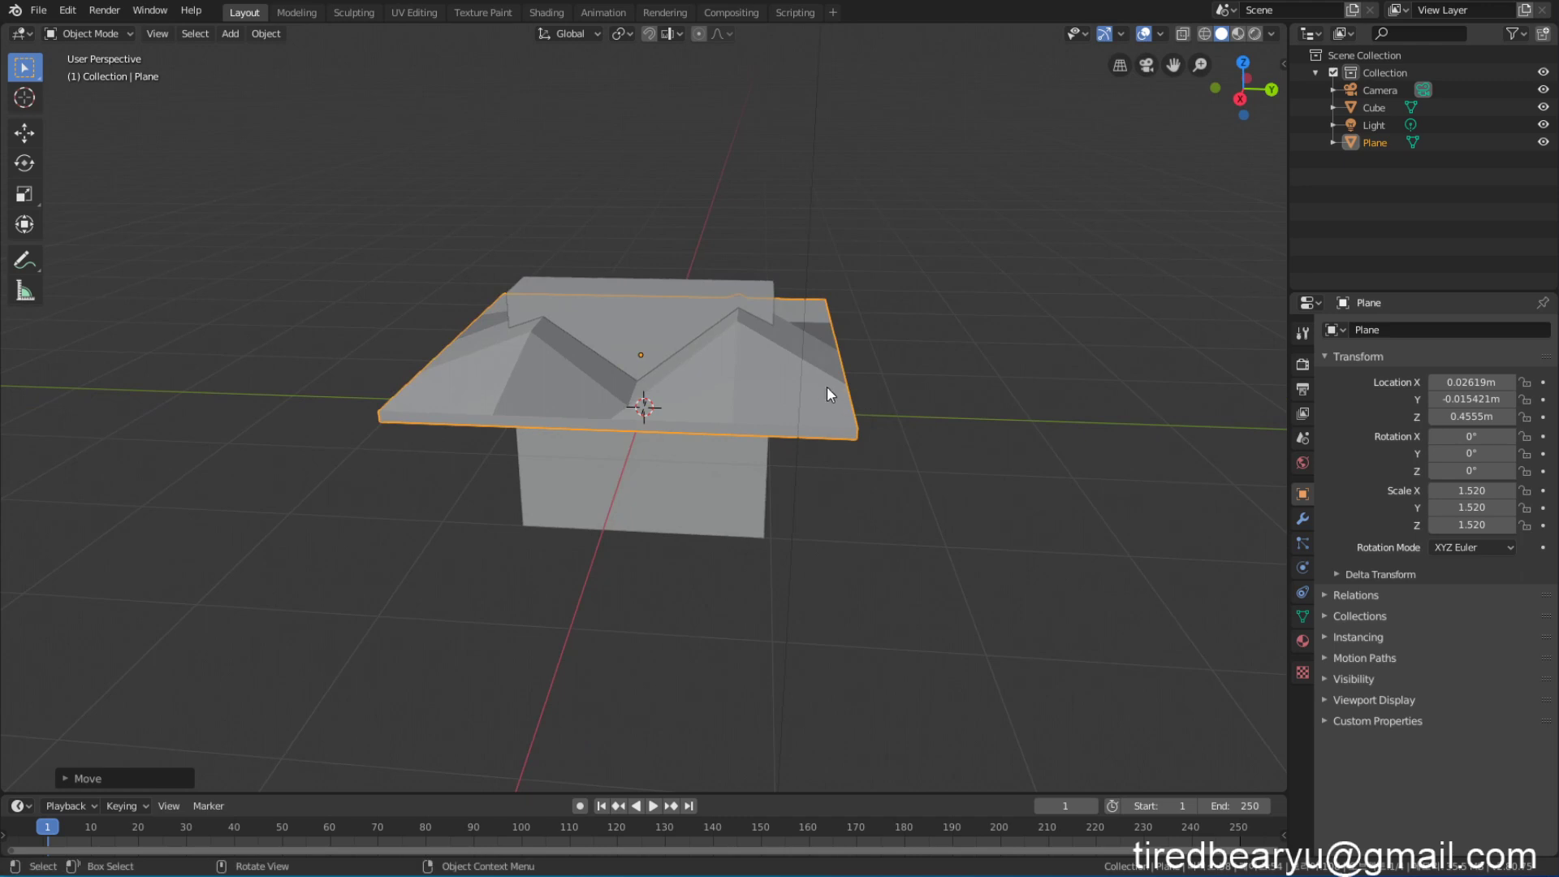
middle_drag(801, 376, 948, 432)
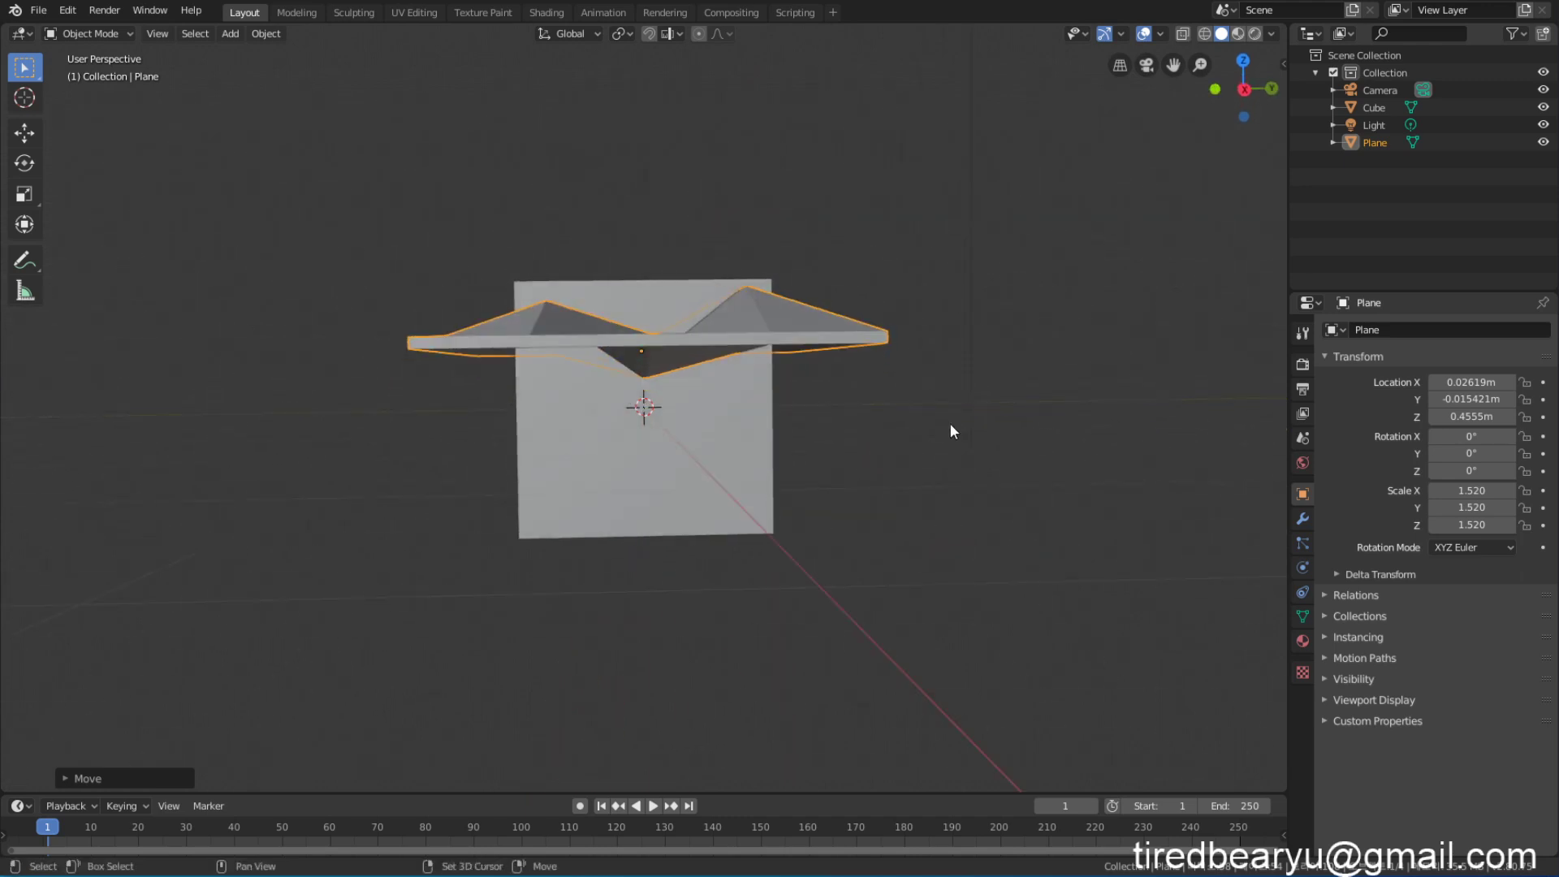
Step: Duplicate the plane twice, placing copies at about Y -0.78 m, Z -0.02 m and Y 0.47 m, Z -0.55 m
key(shift+d)
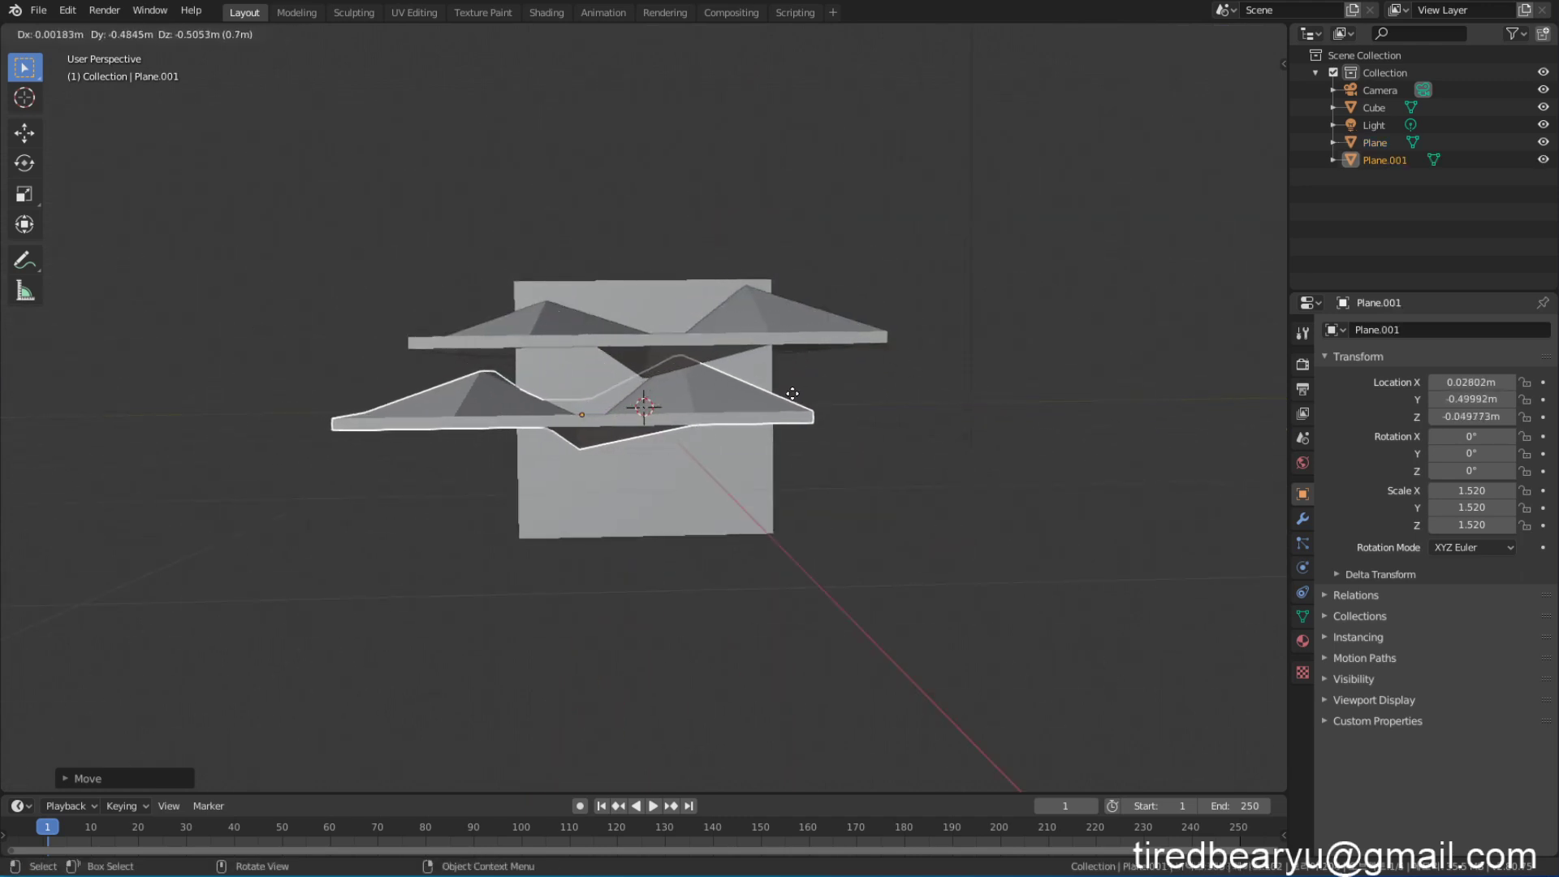
click(768, 402)
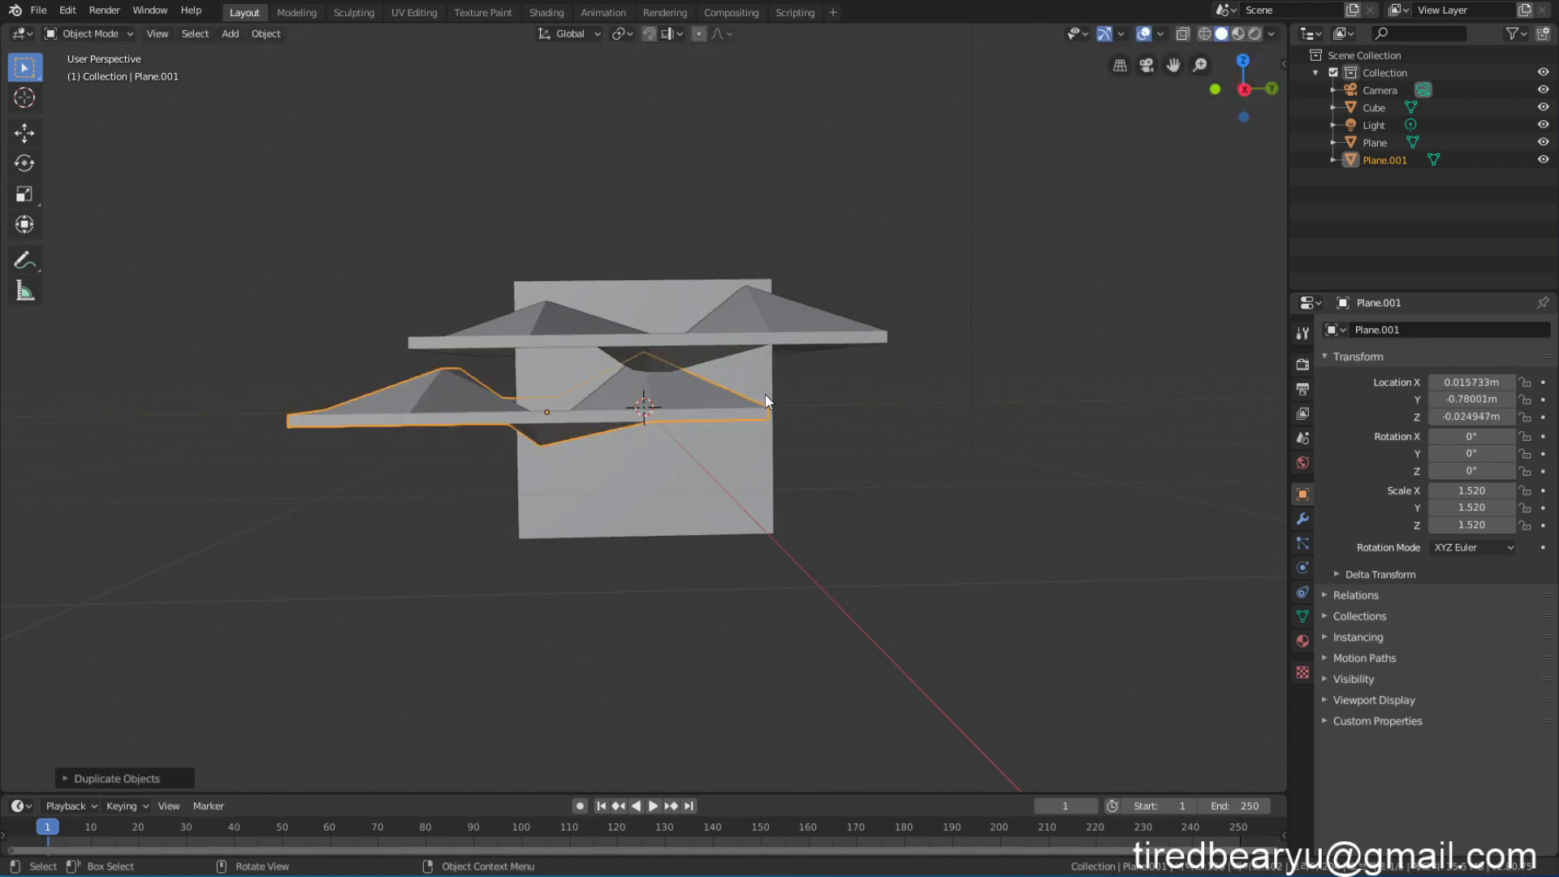
key(shift+d)
click(926, 467)
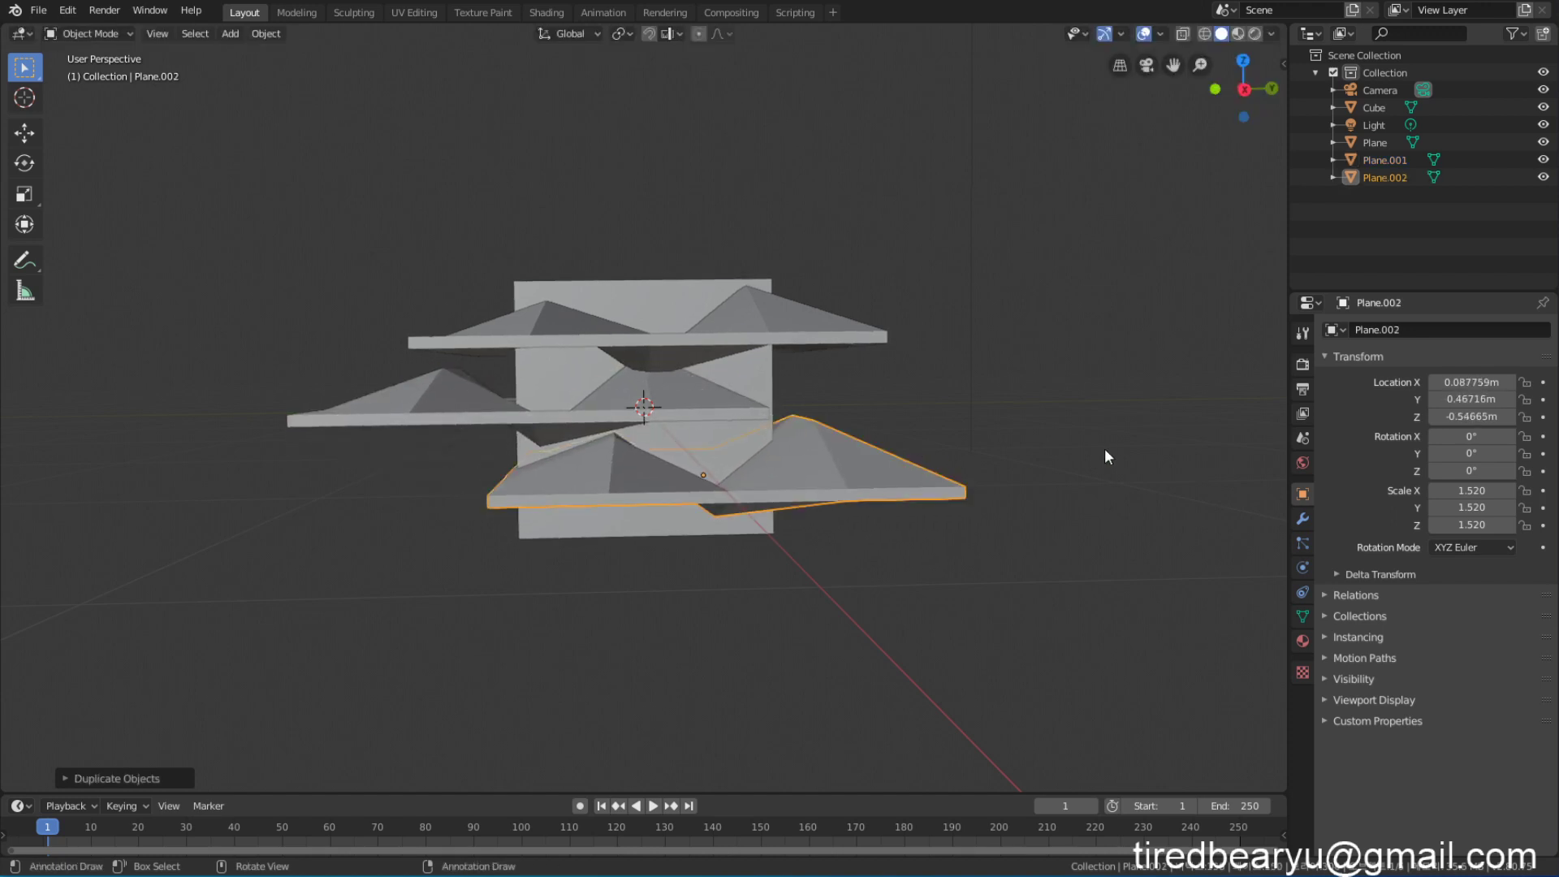
Step: Parent the three planes to the cube with the Object option and expand the cube's hierarchy in the outliner
middle_drag(1104, 448, 878, 423)
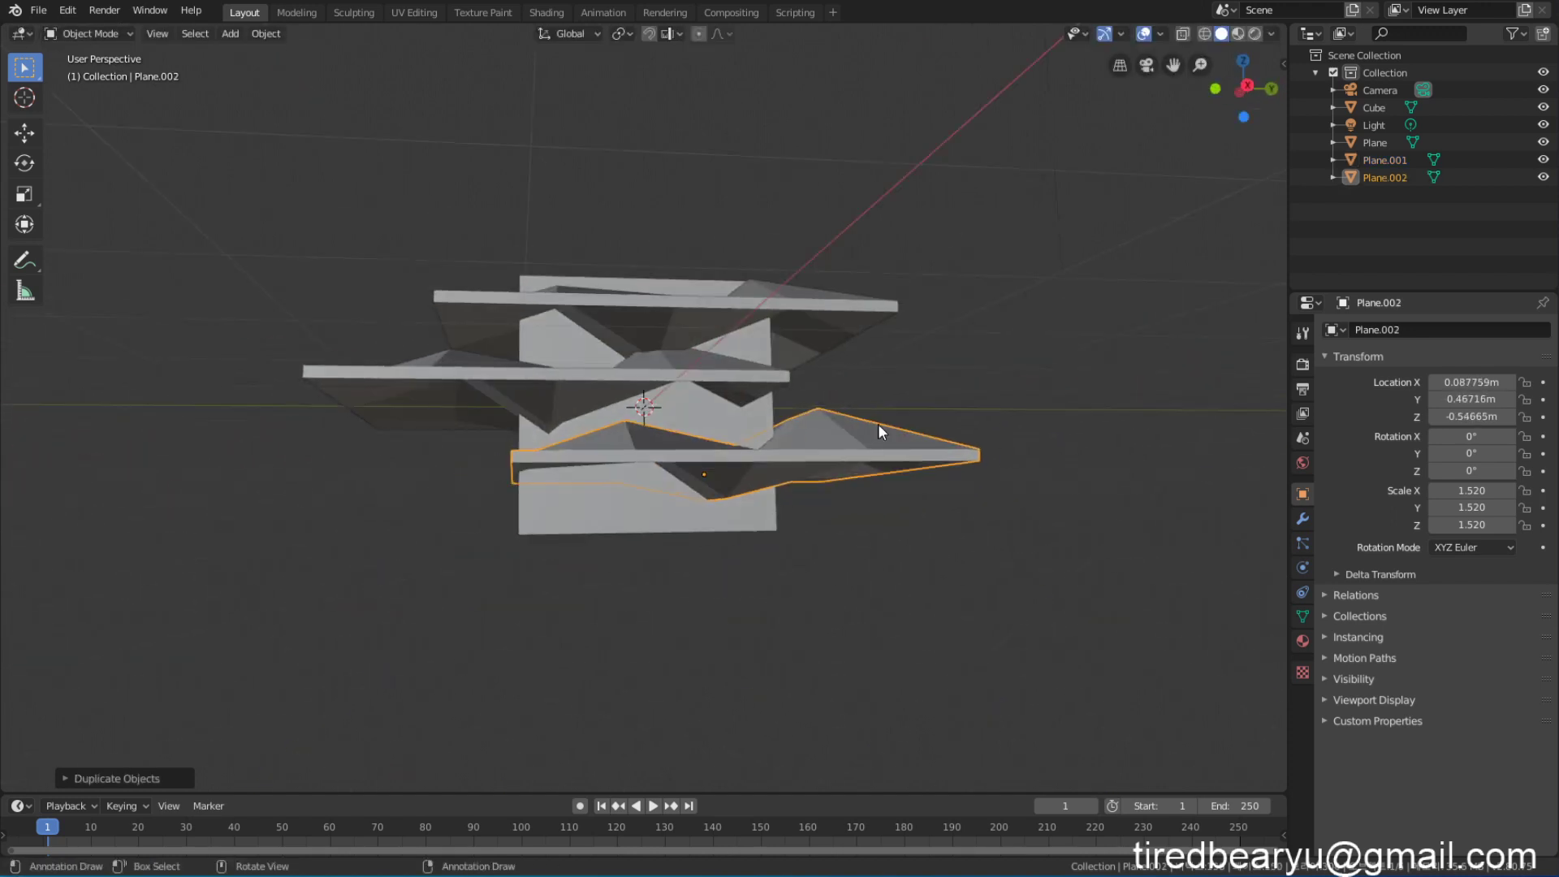
middle_drag(986, 359, 964, 417)
shift+click(431, 406)
shift+click(521, 343)
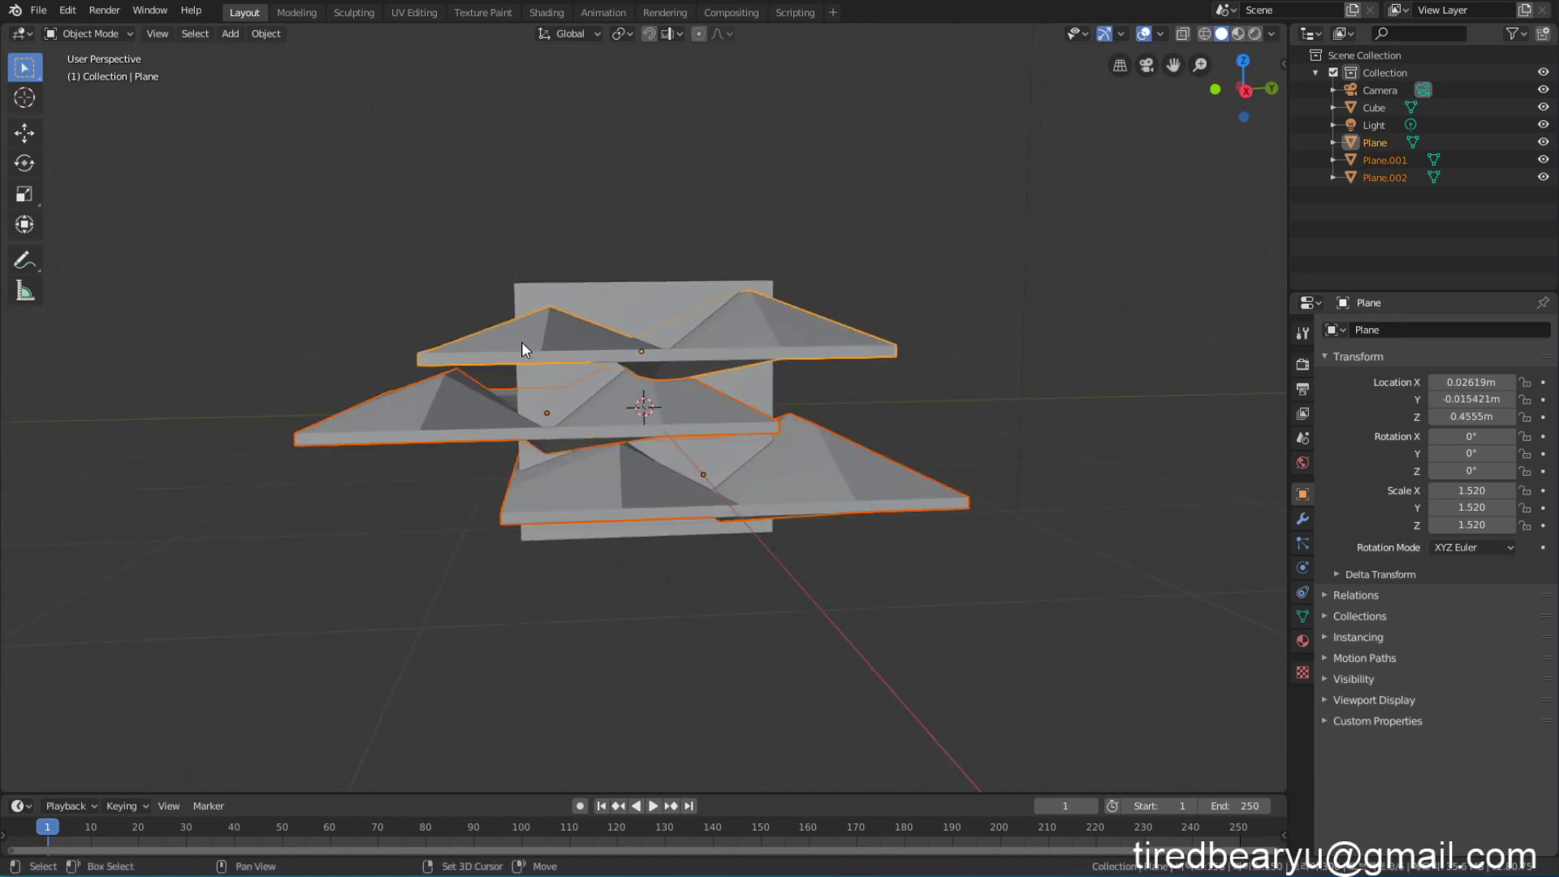
shift+click(639, 306)
middle_drag(757, 324, 1196, 312)
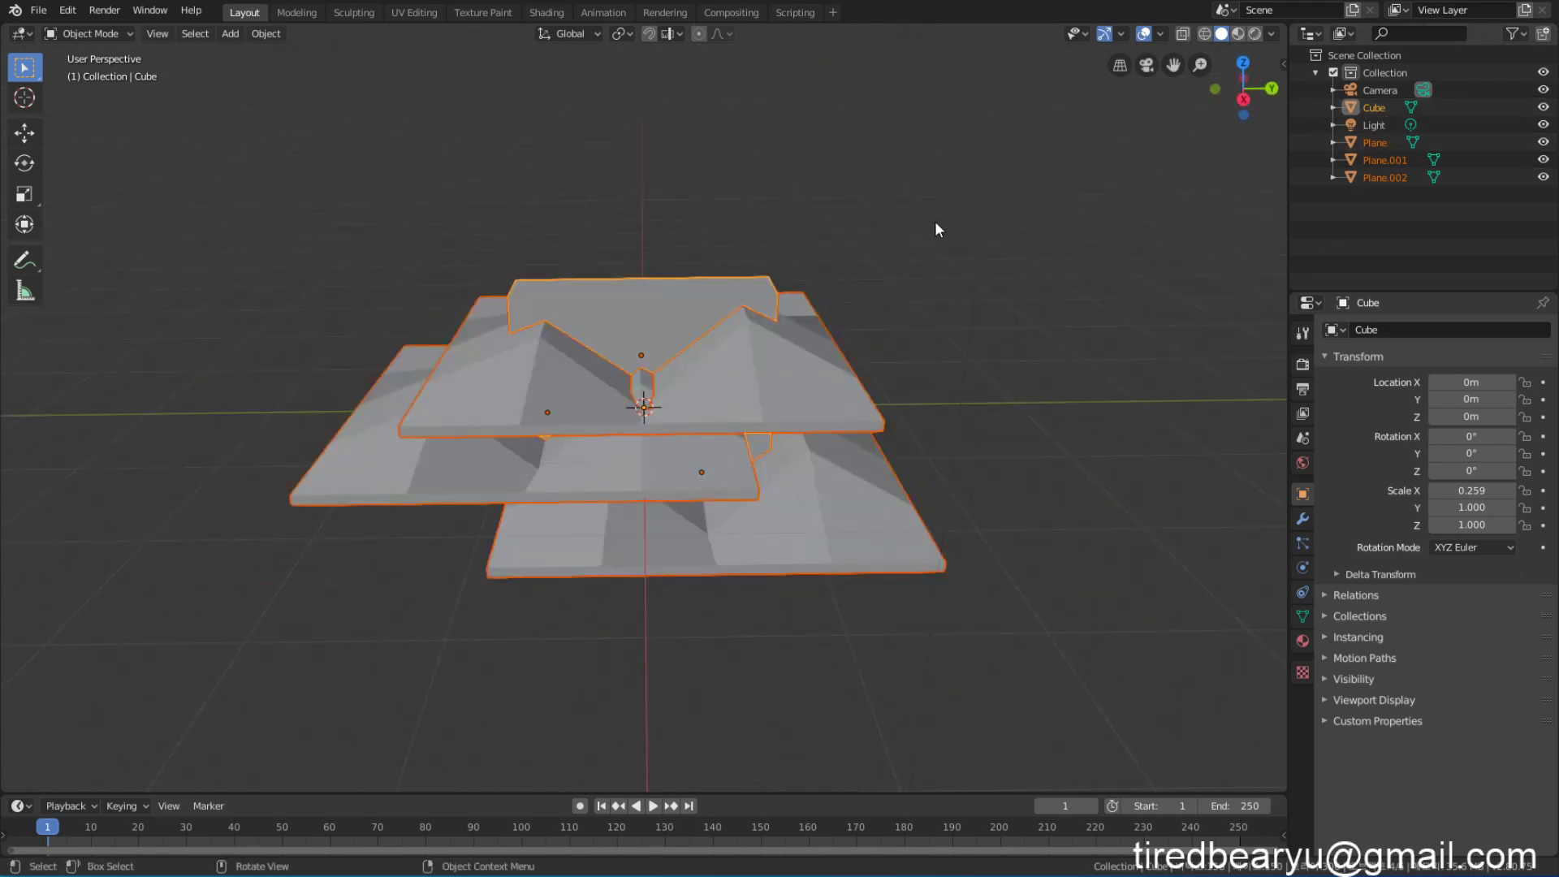
right_click(642, 286)
mouse_move(639, 285)
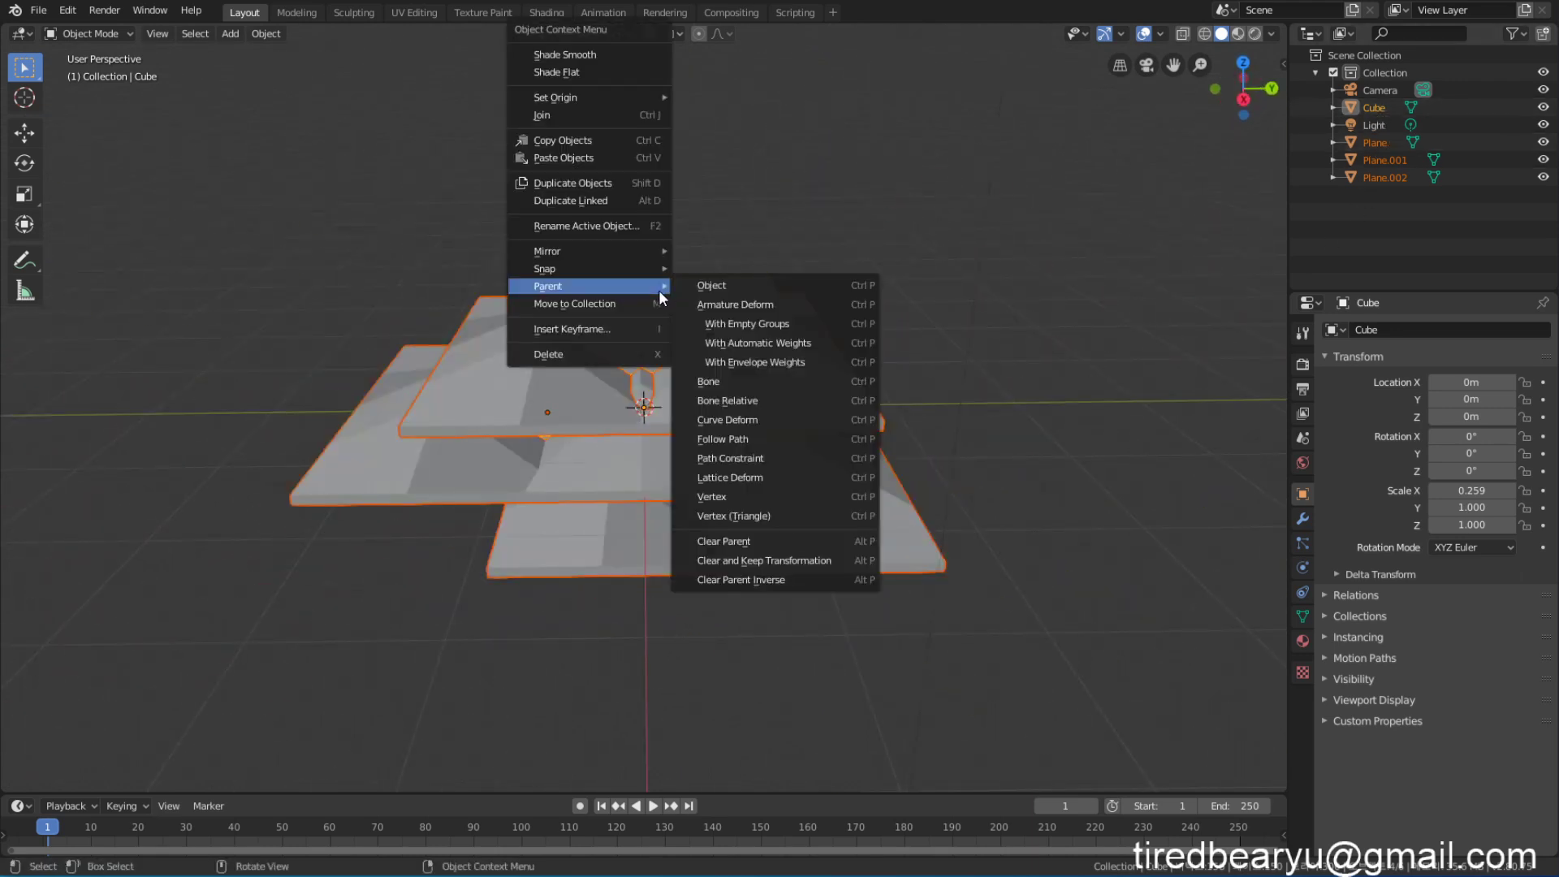
click(742, 289)
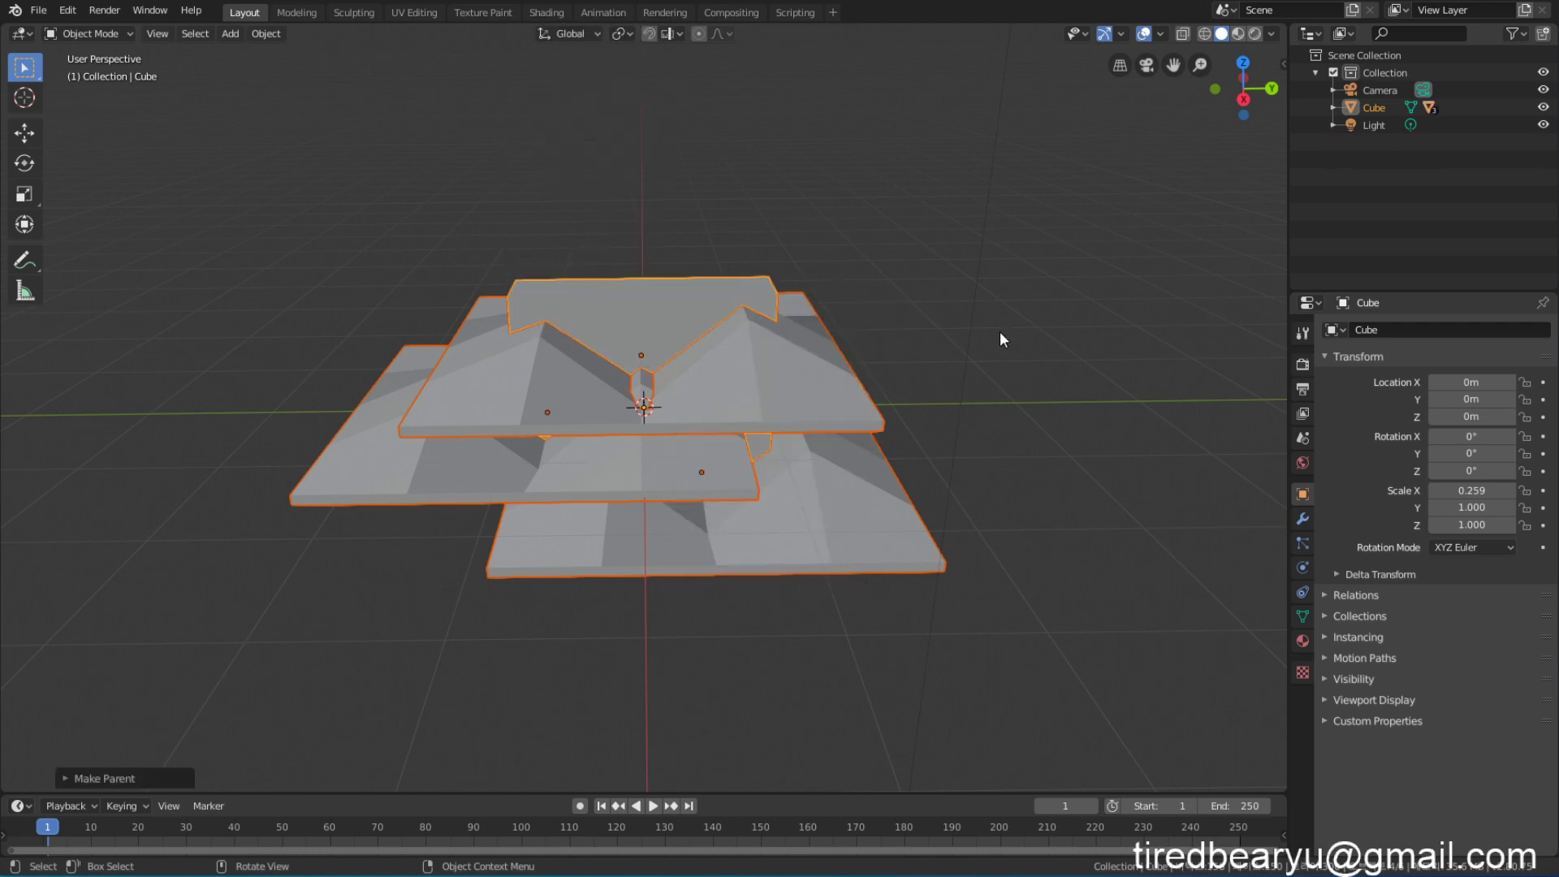
click(1333, 107)
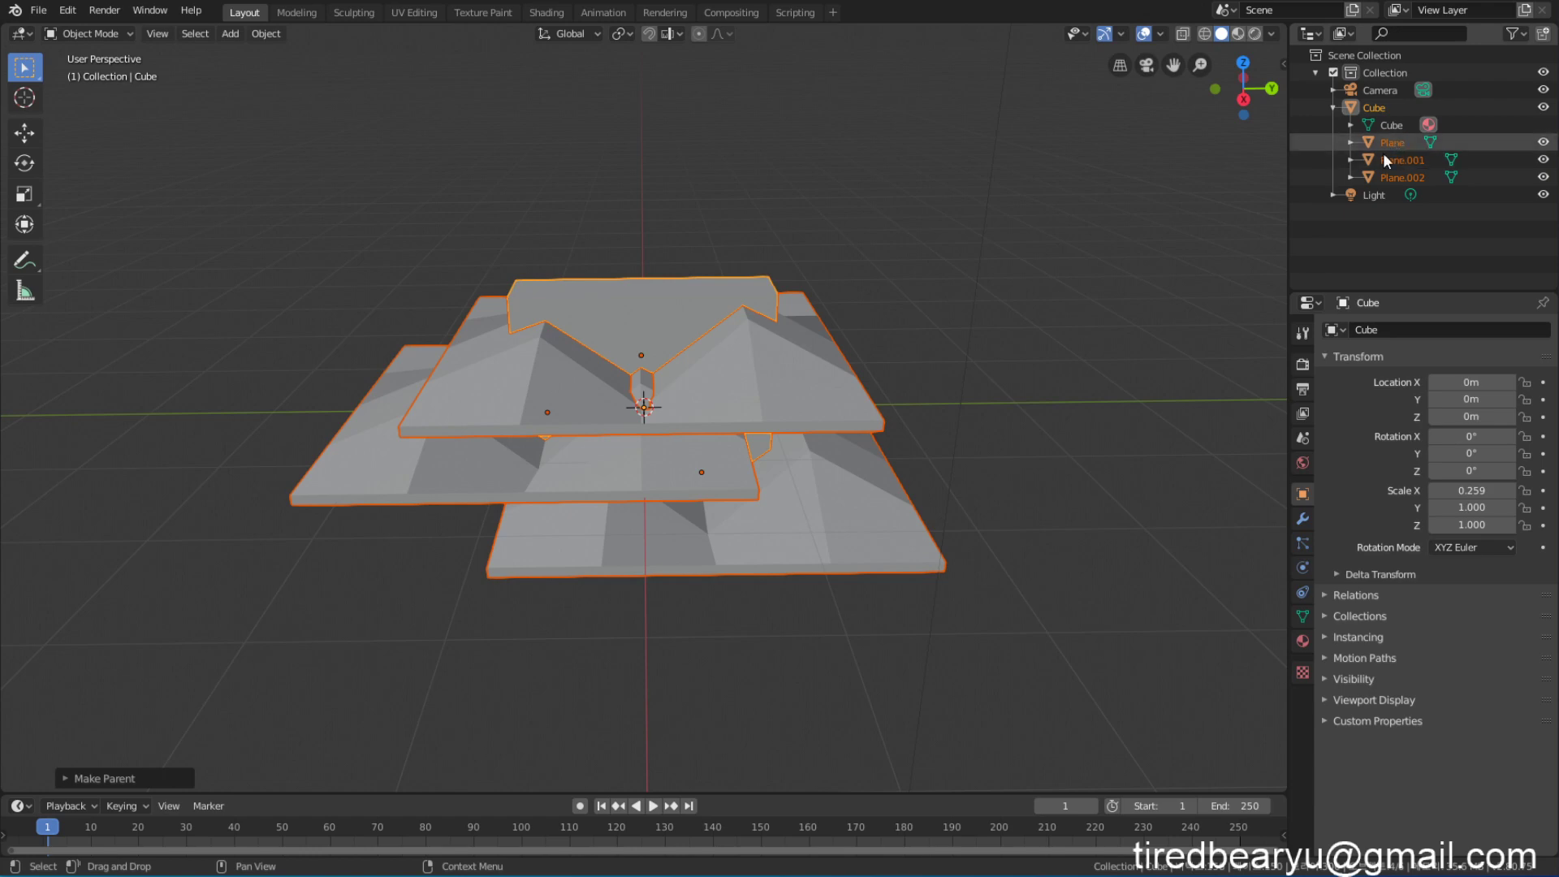
Step: Select only the cube and open the Cell Fracture settings, moving the dialog clear of the model
middle_drag(858, 256, 944, 255)
click(697, 325)
click(650, 295)
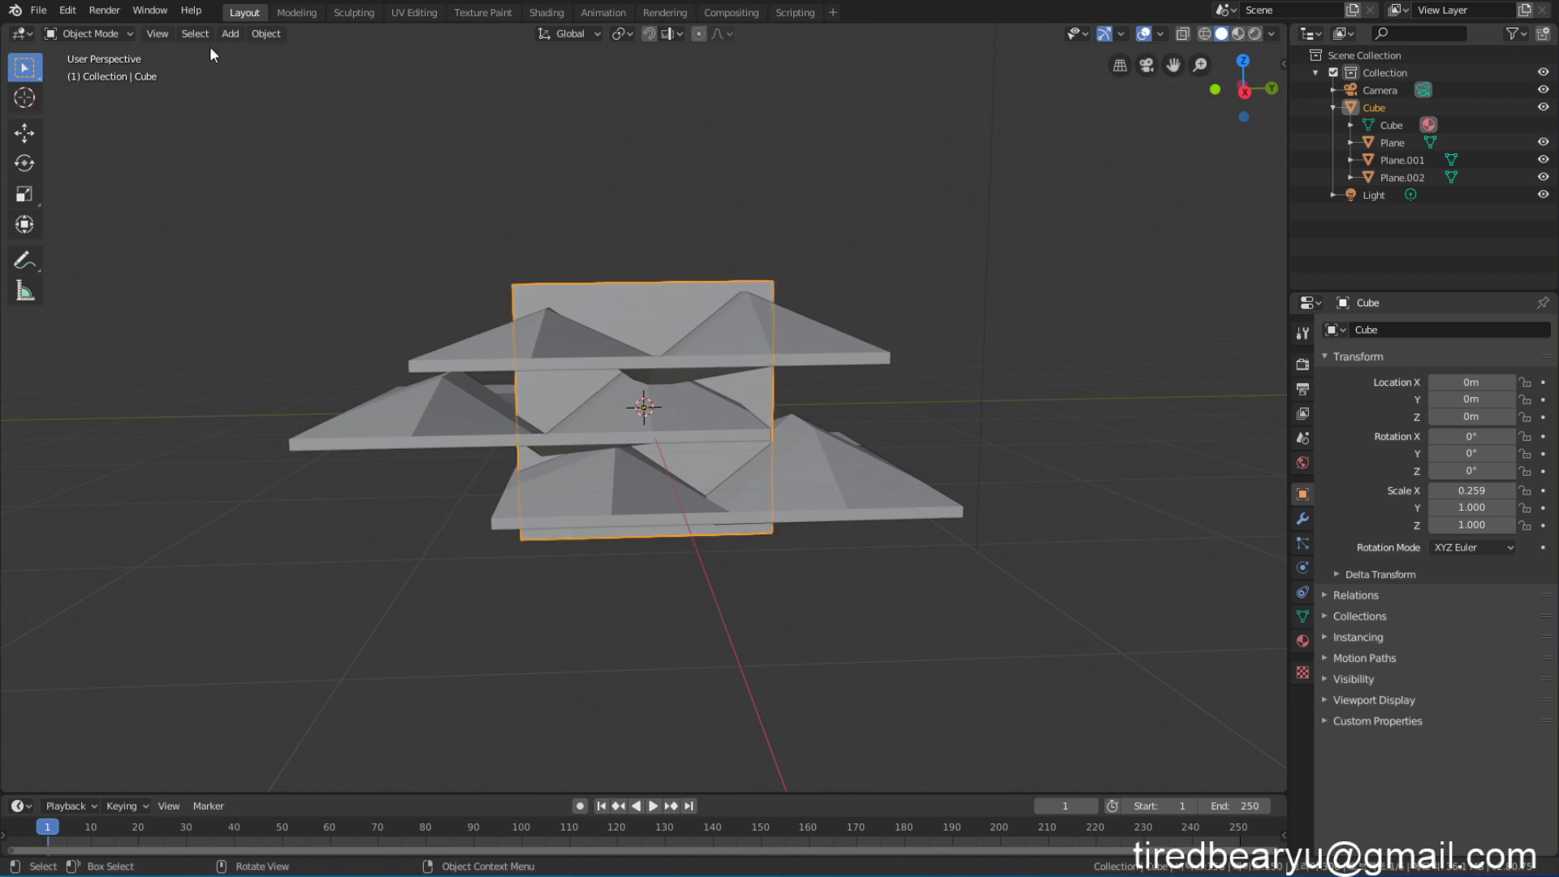
click(262, 37)
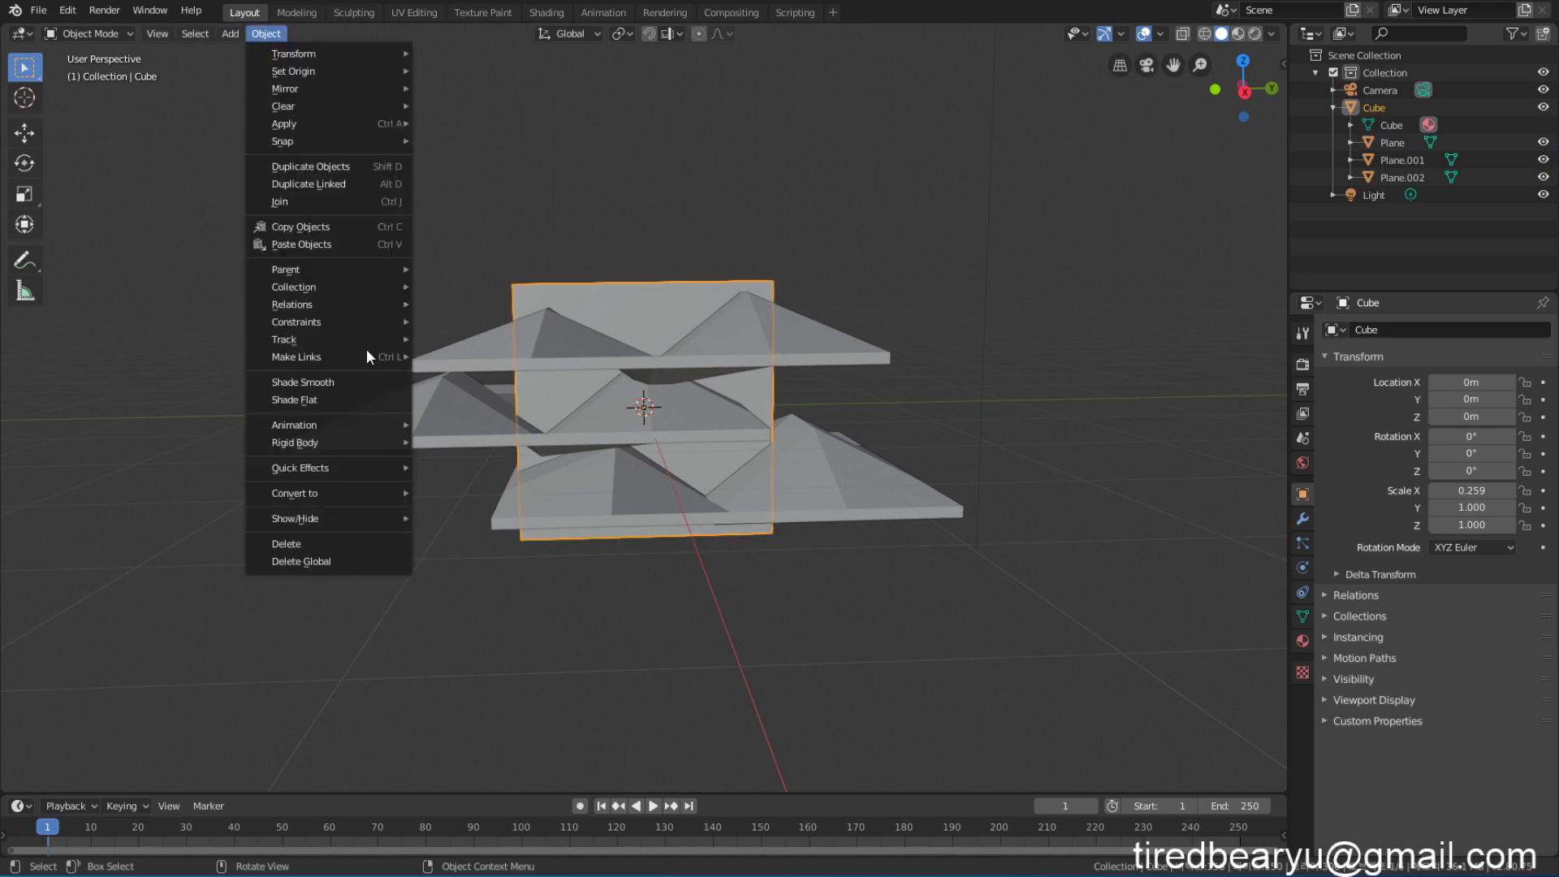
mouse_move(336, 474)
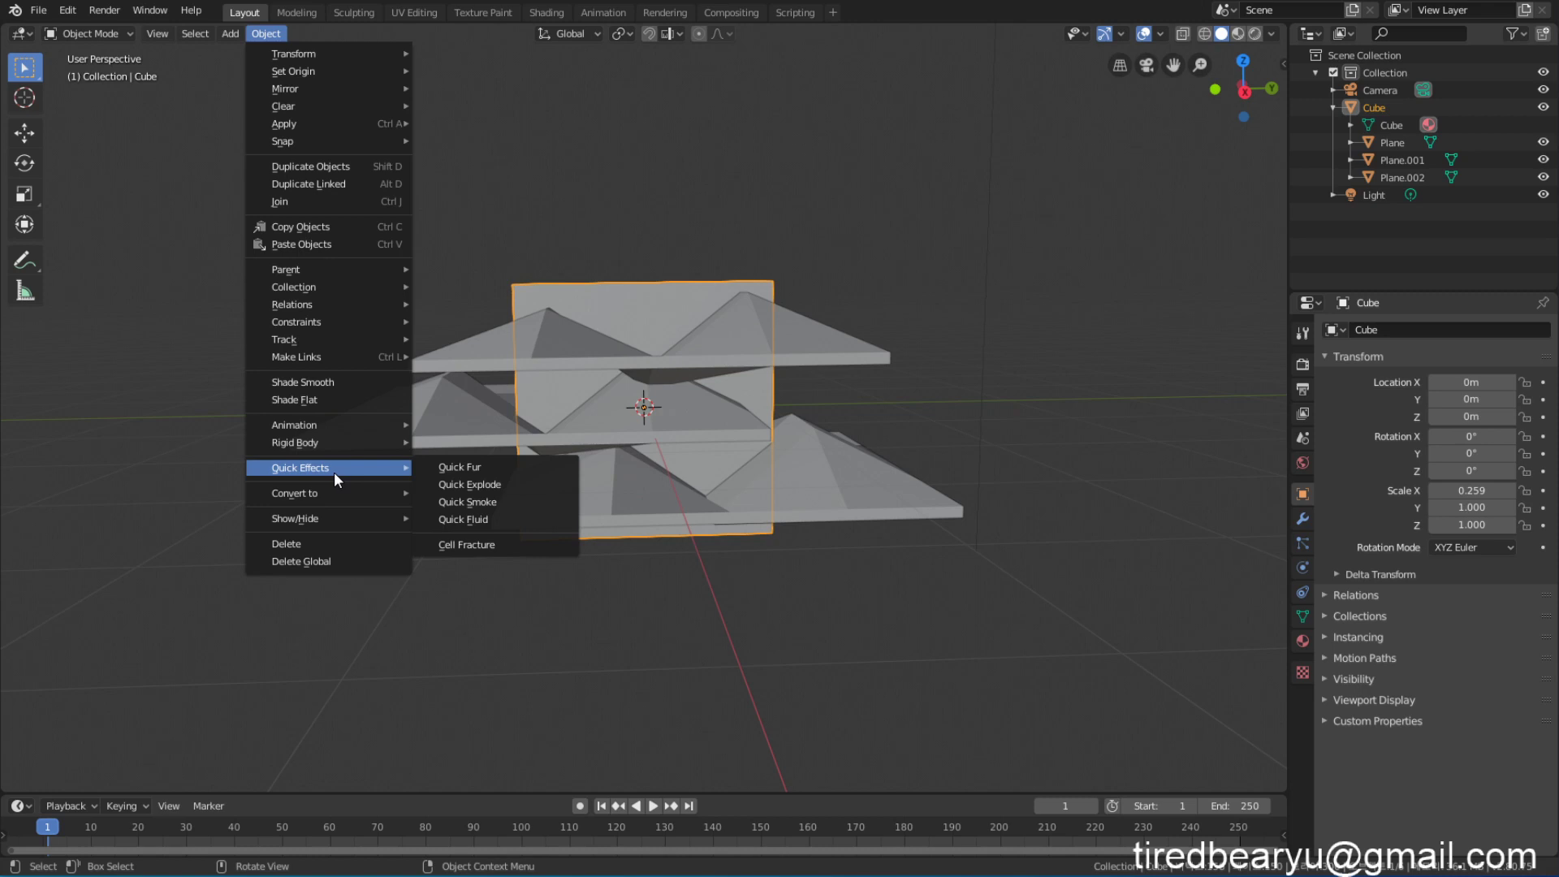
click(486, 544)
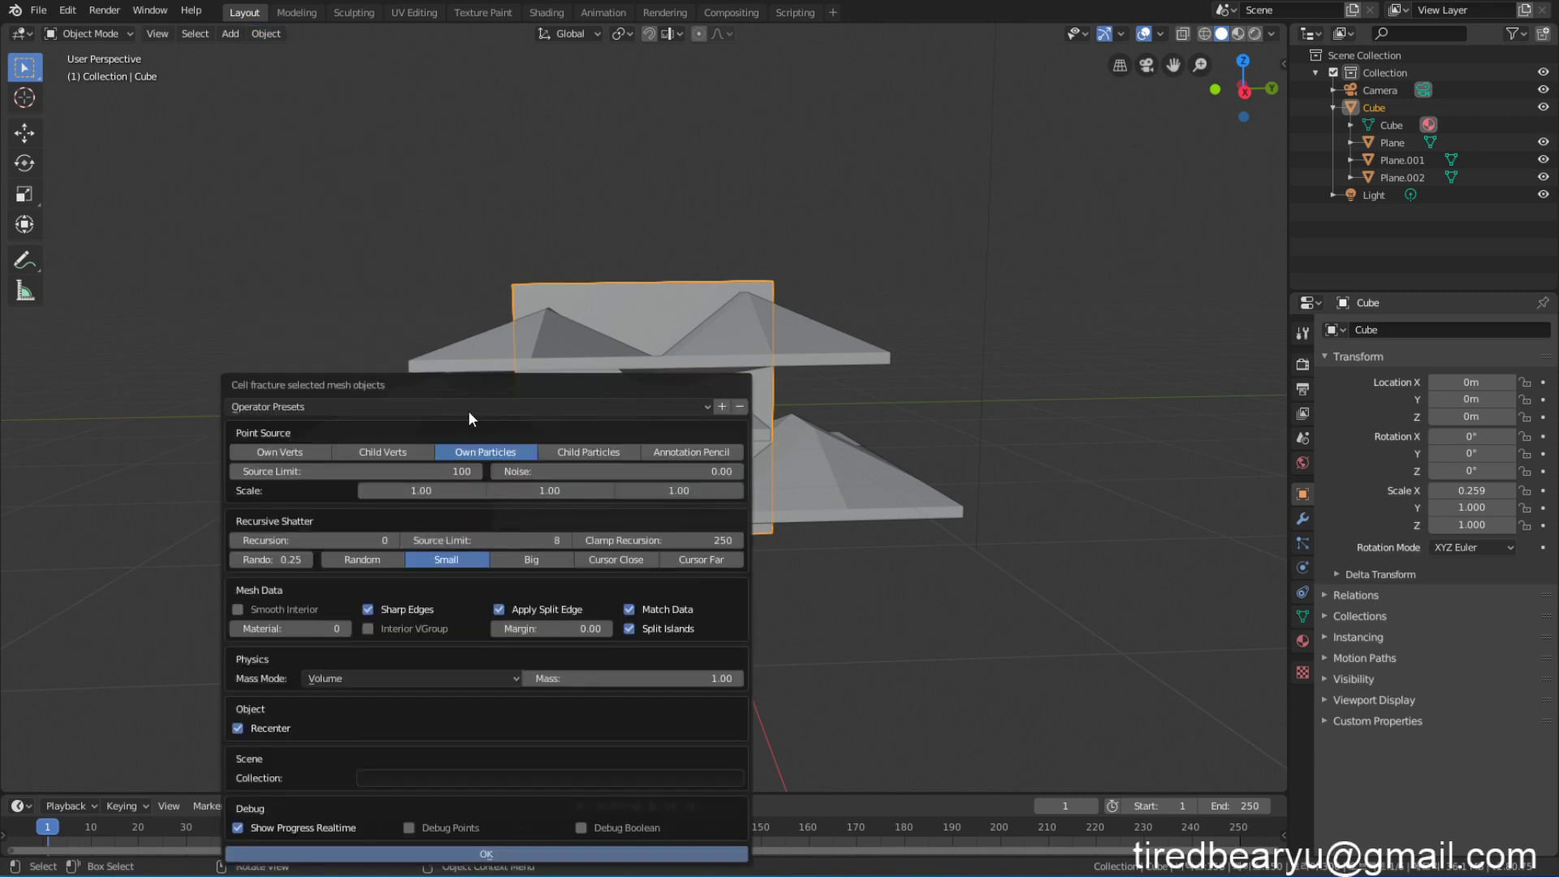
drag(461, 379, 1021, 296)
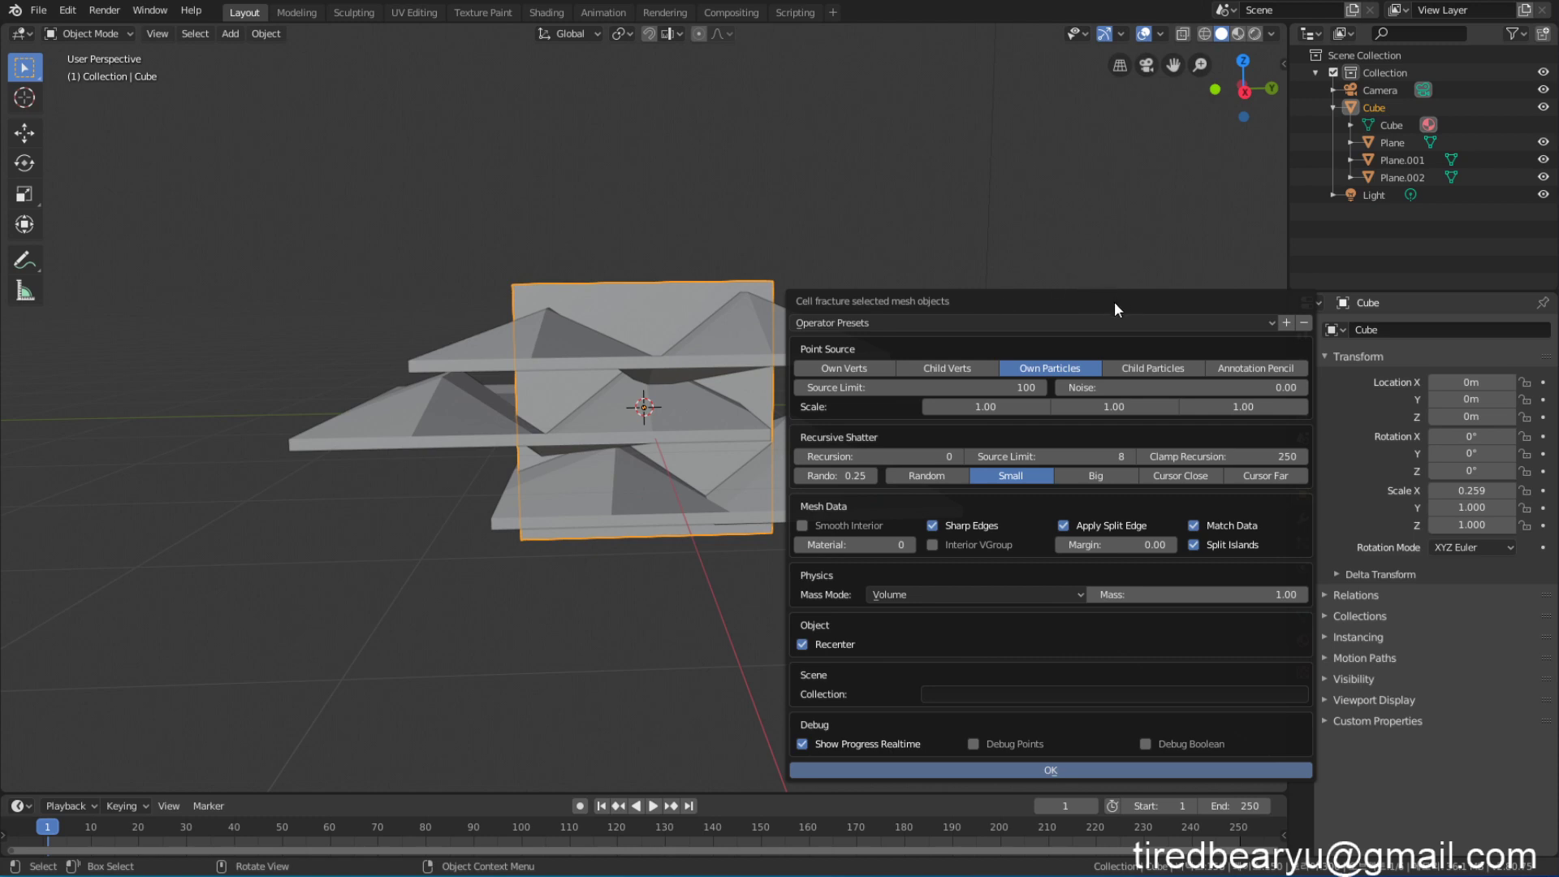
drag(1113, 306, 1141, 216)
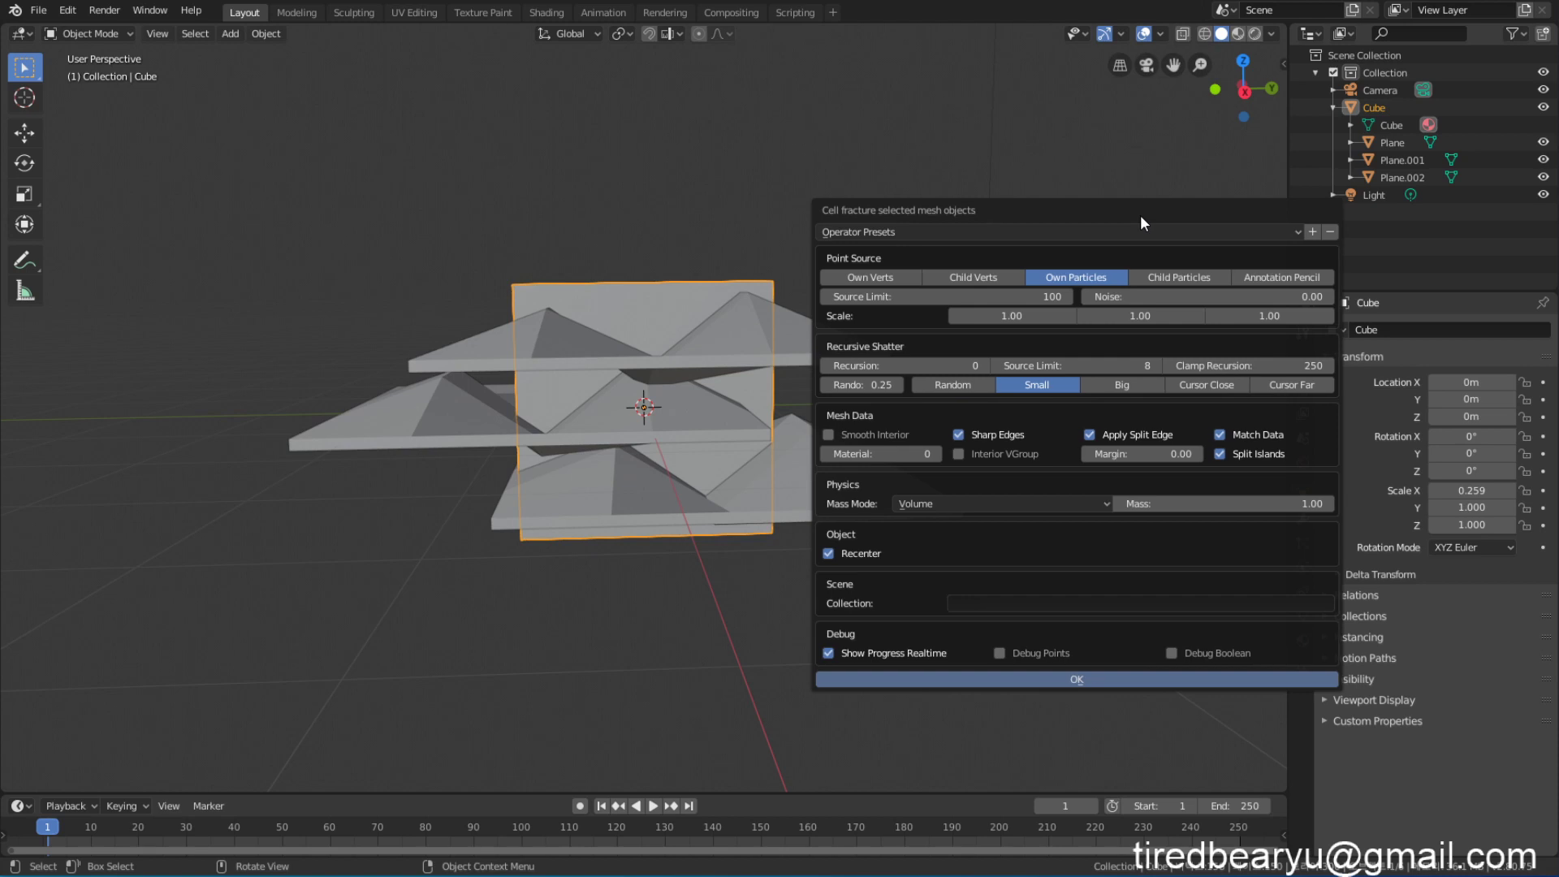
Step: Restore the default values in the Cell Fracture operator presets
click(902, 232)
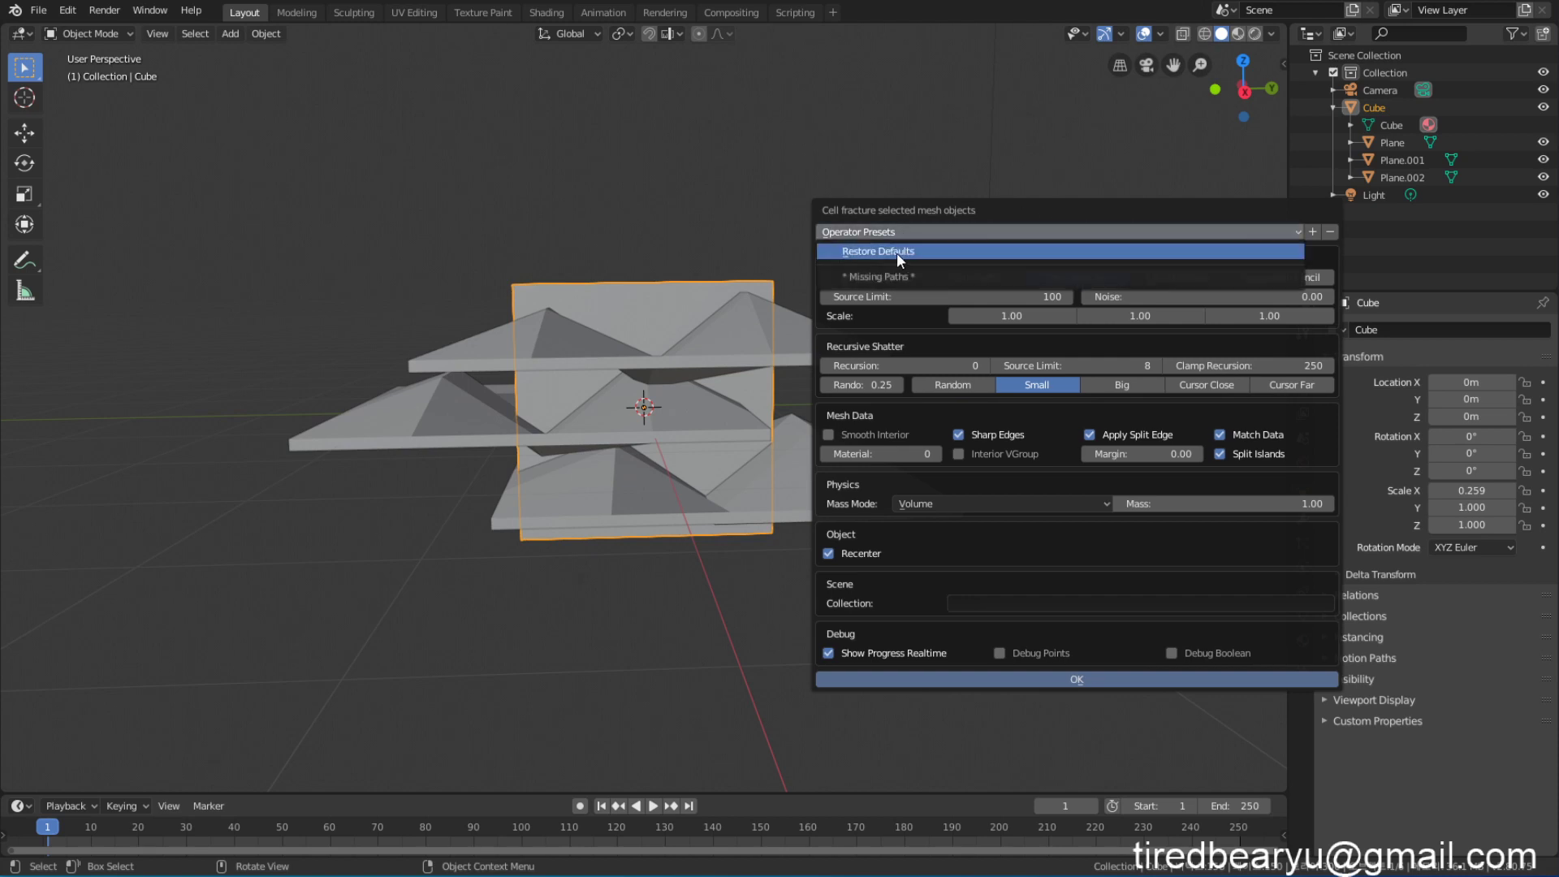
click(875, 250)
click(854, 233)
click(899, 251)
drag(984, 210, 992, 159)
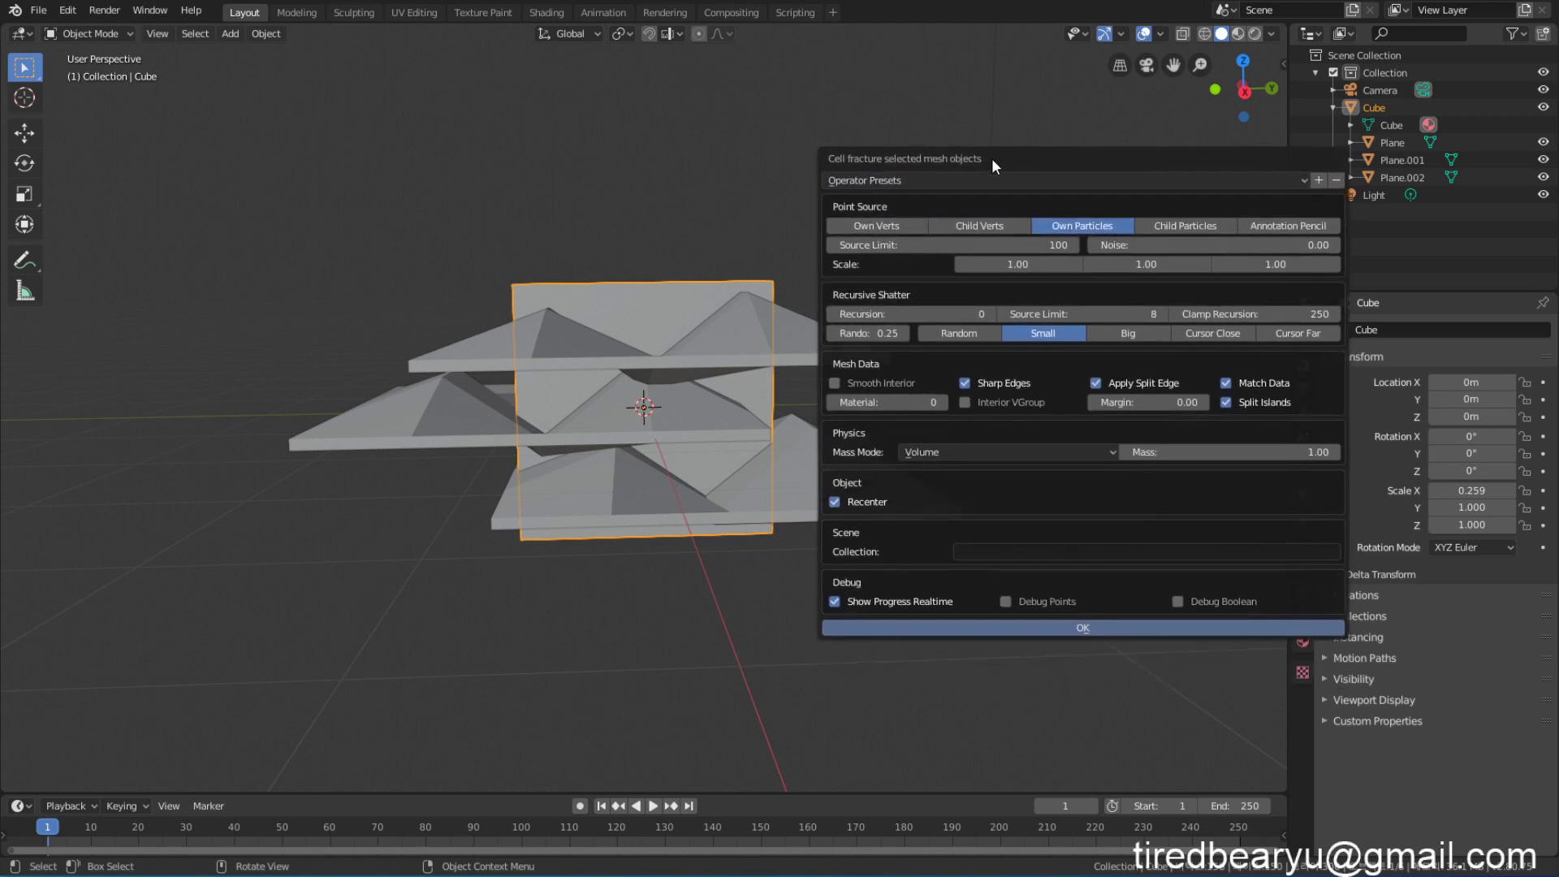
Step: Set the fracture's point source to Child Verts with a source limit of 300
click(965, 226)
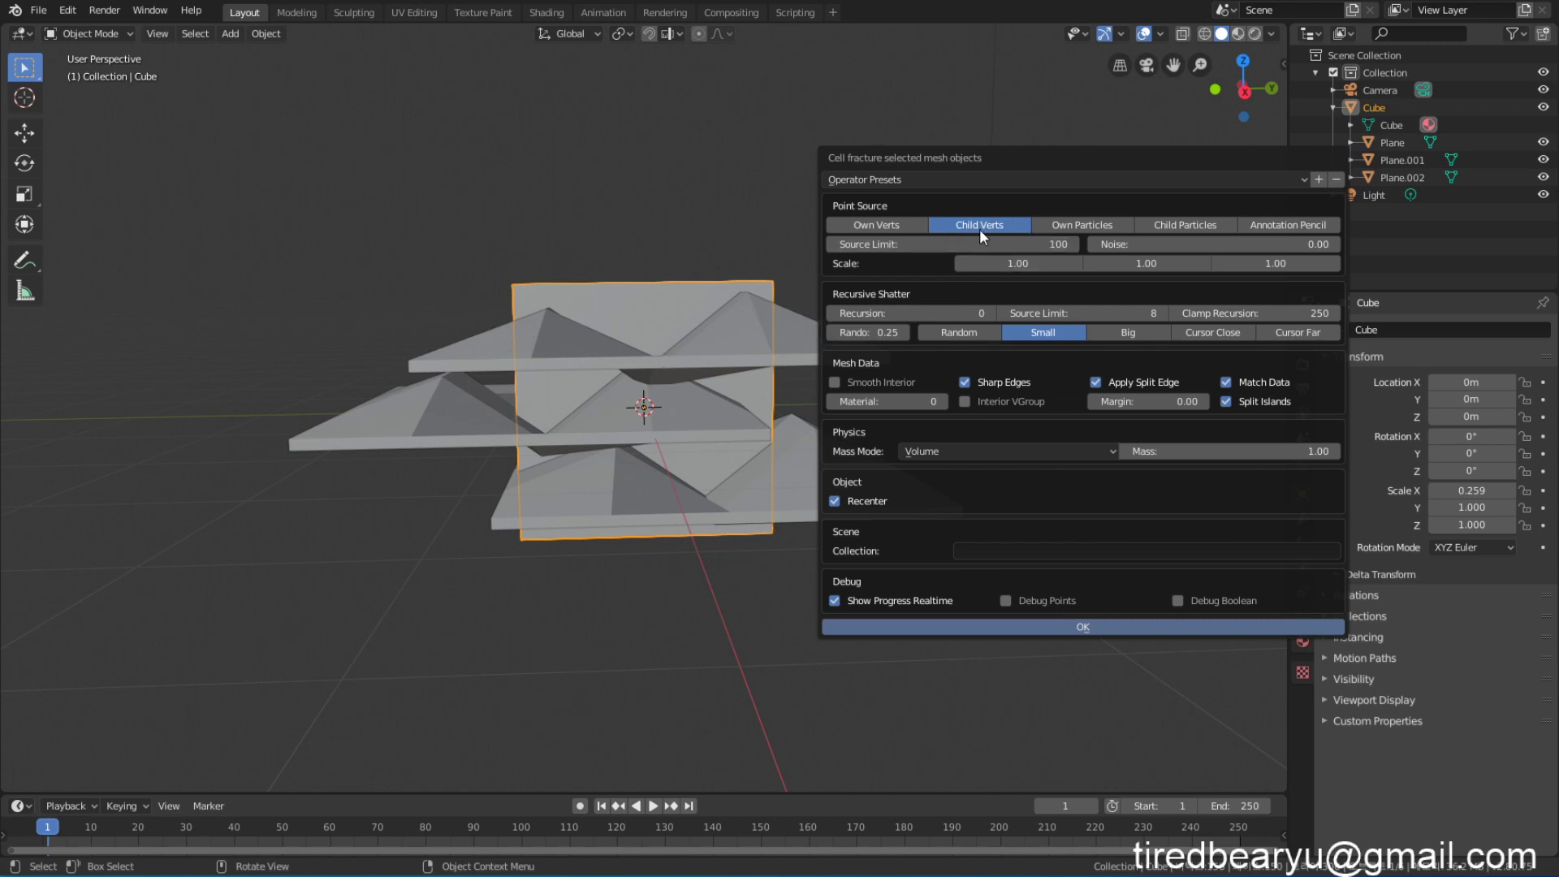
click(1056, 245)
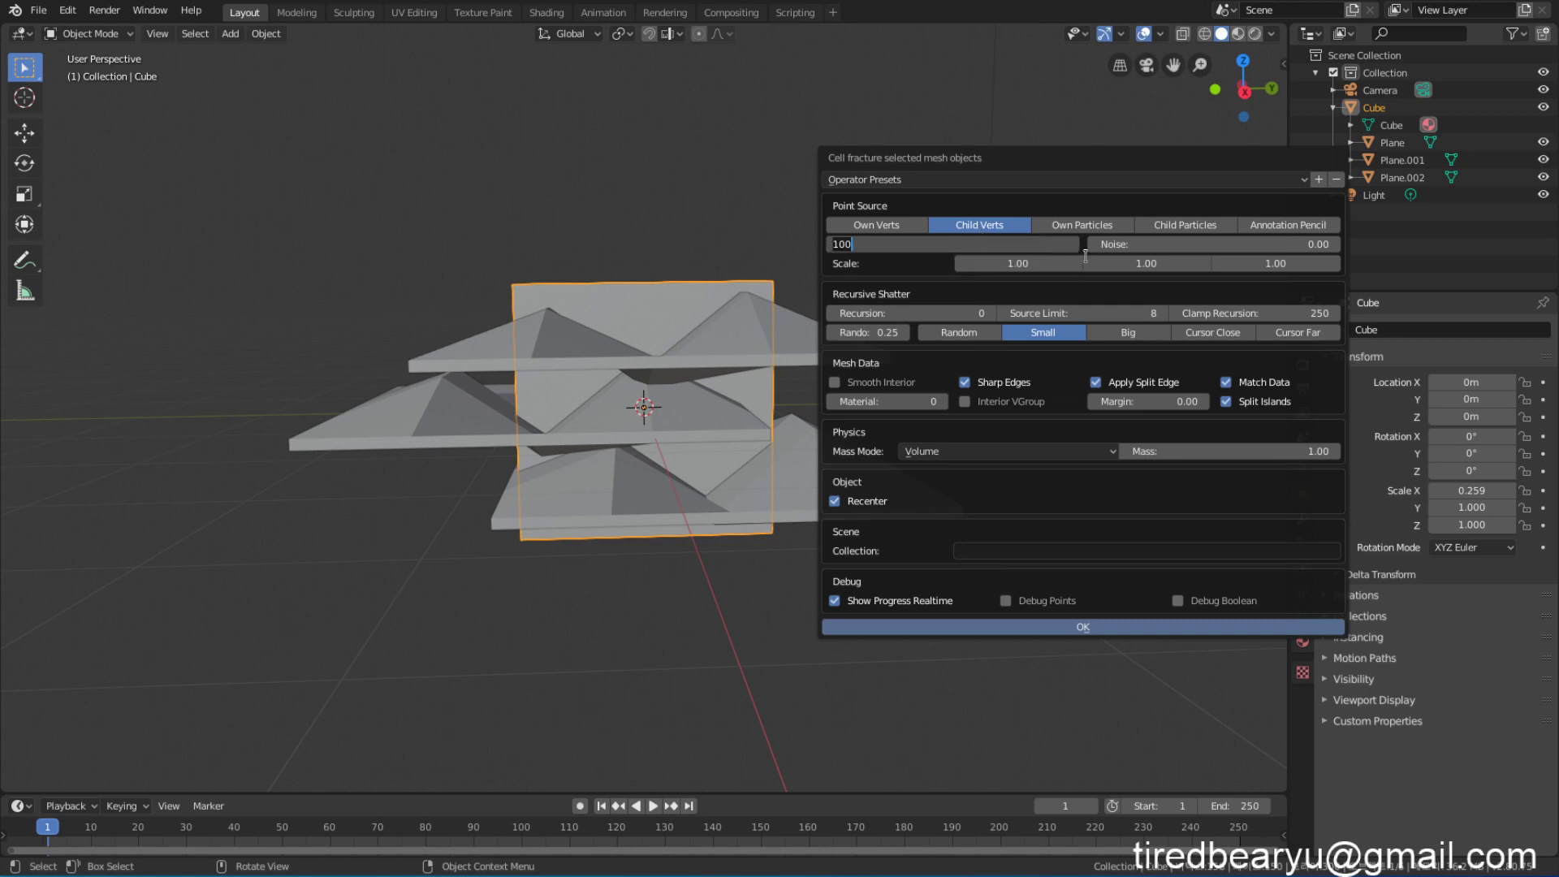
text(300)
key(Return)
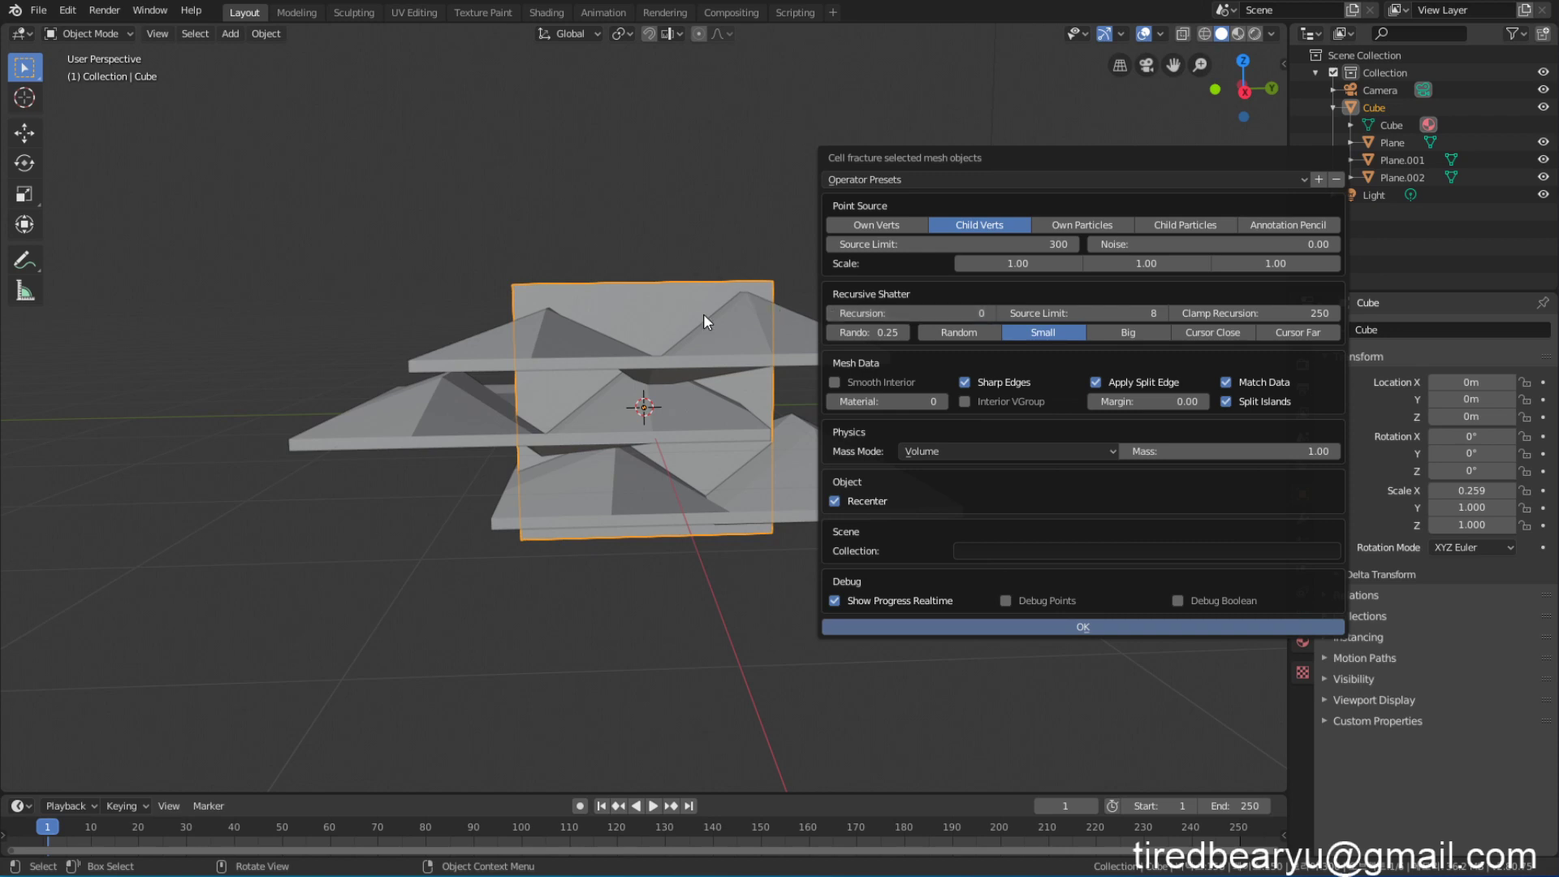
Step: Set the recursive shatter's recursion to 5 and run the Cell Fracture on the cube
click(961, 313)
key(Return)
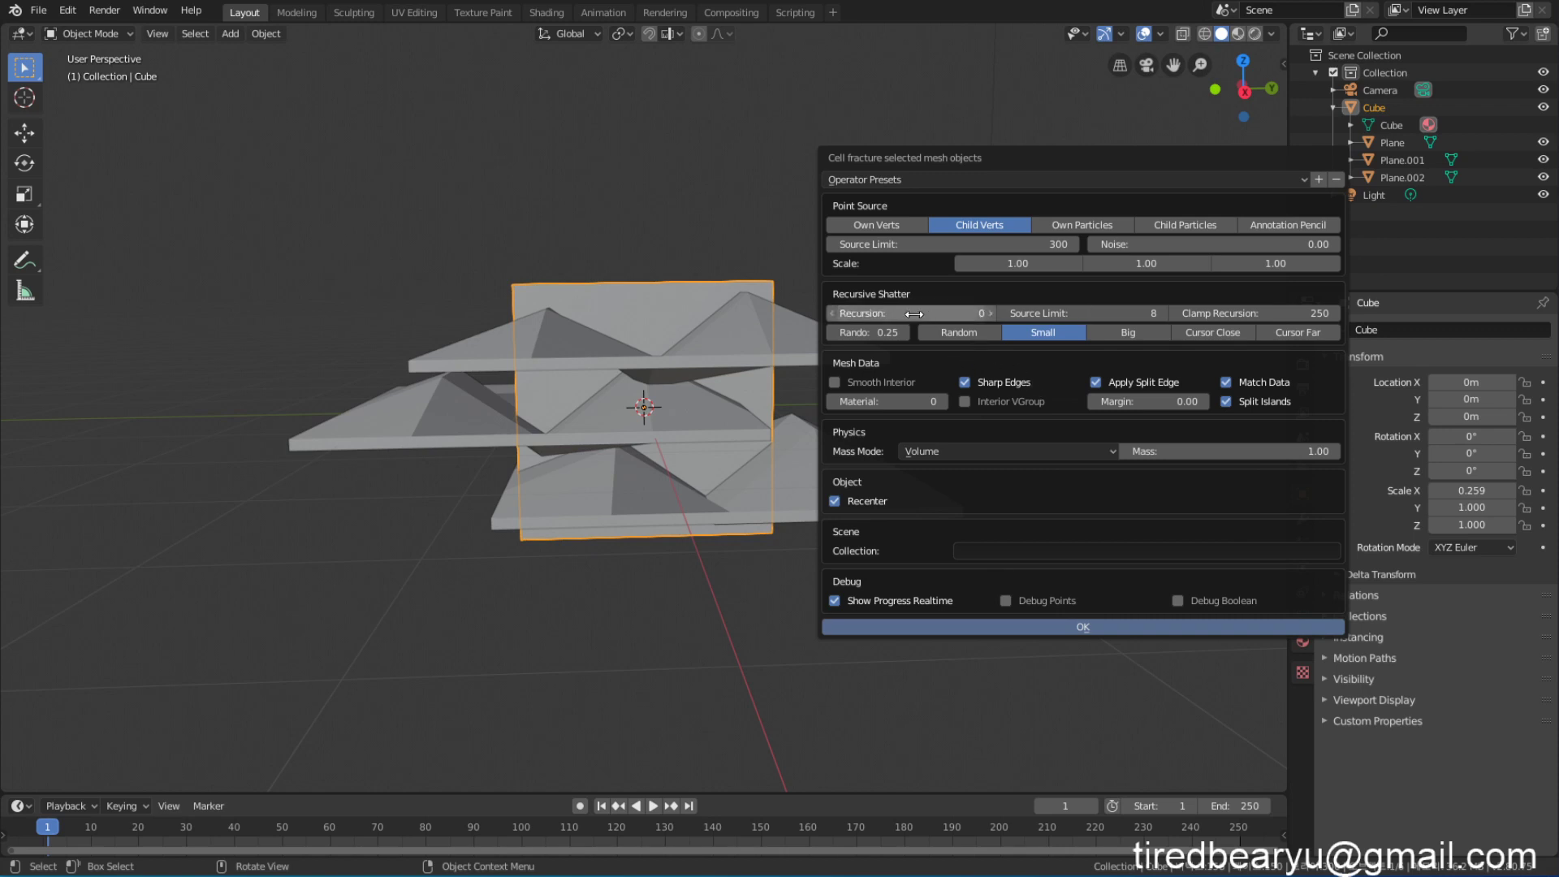
click(956, 315)
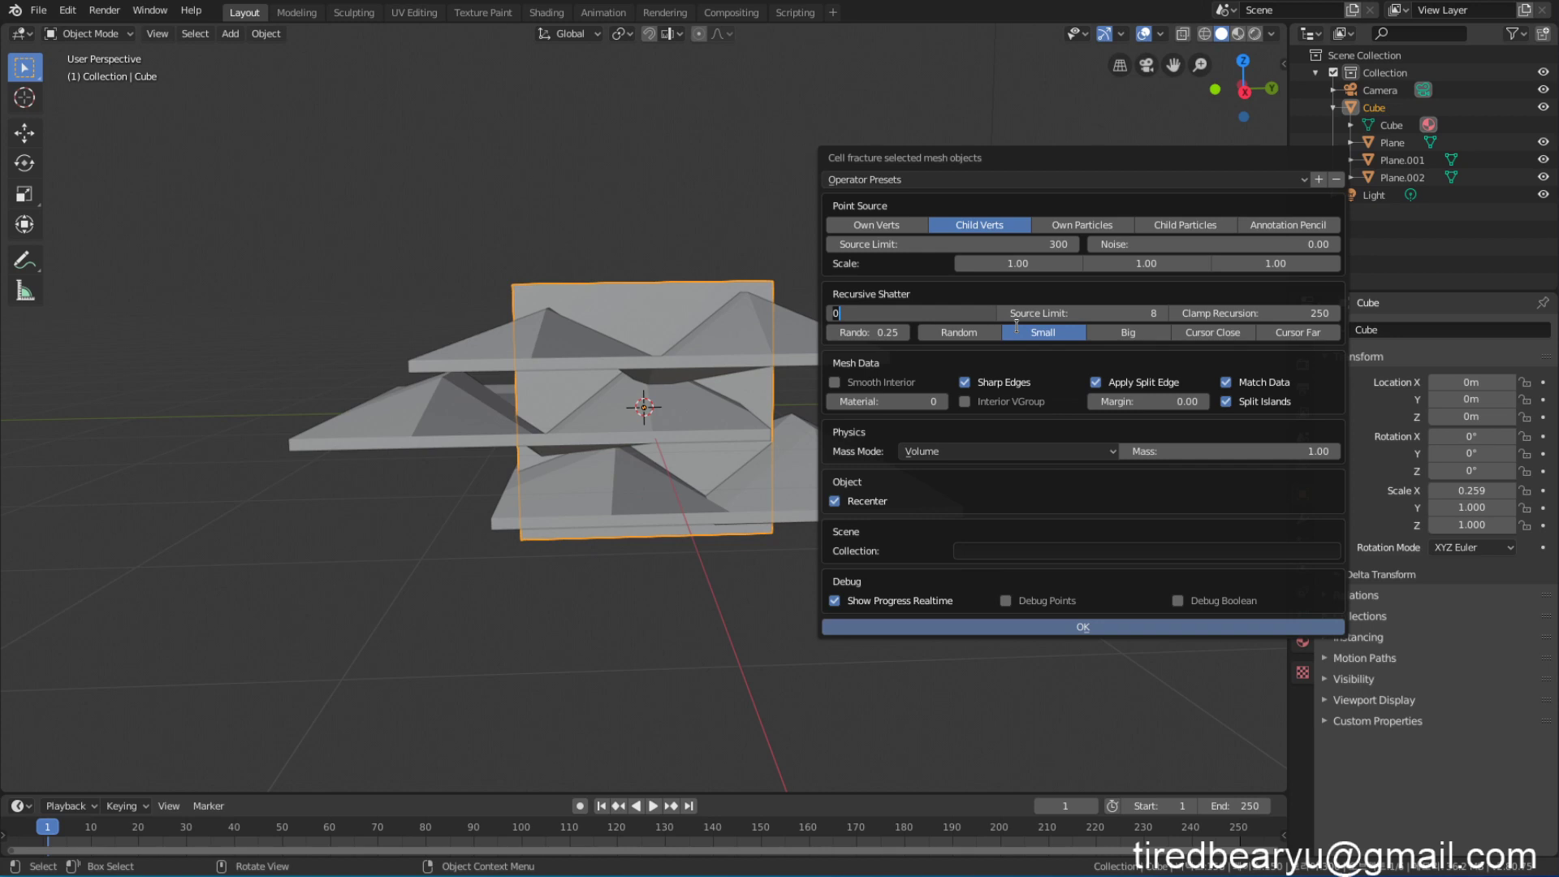
text(5)
key(Return)
click(1091, 623)
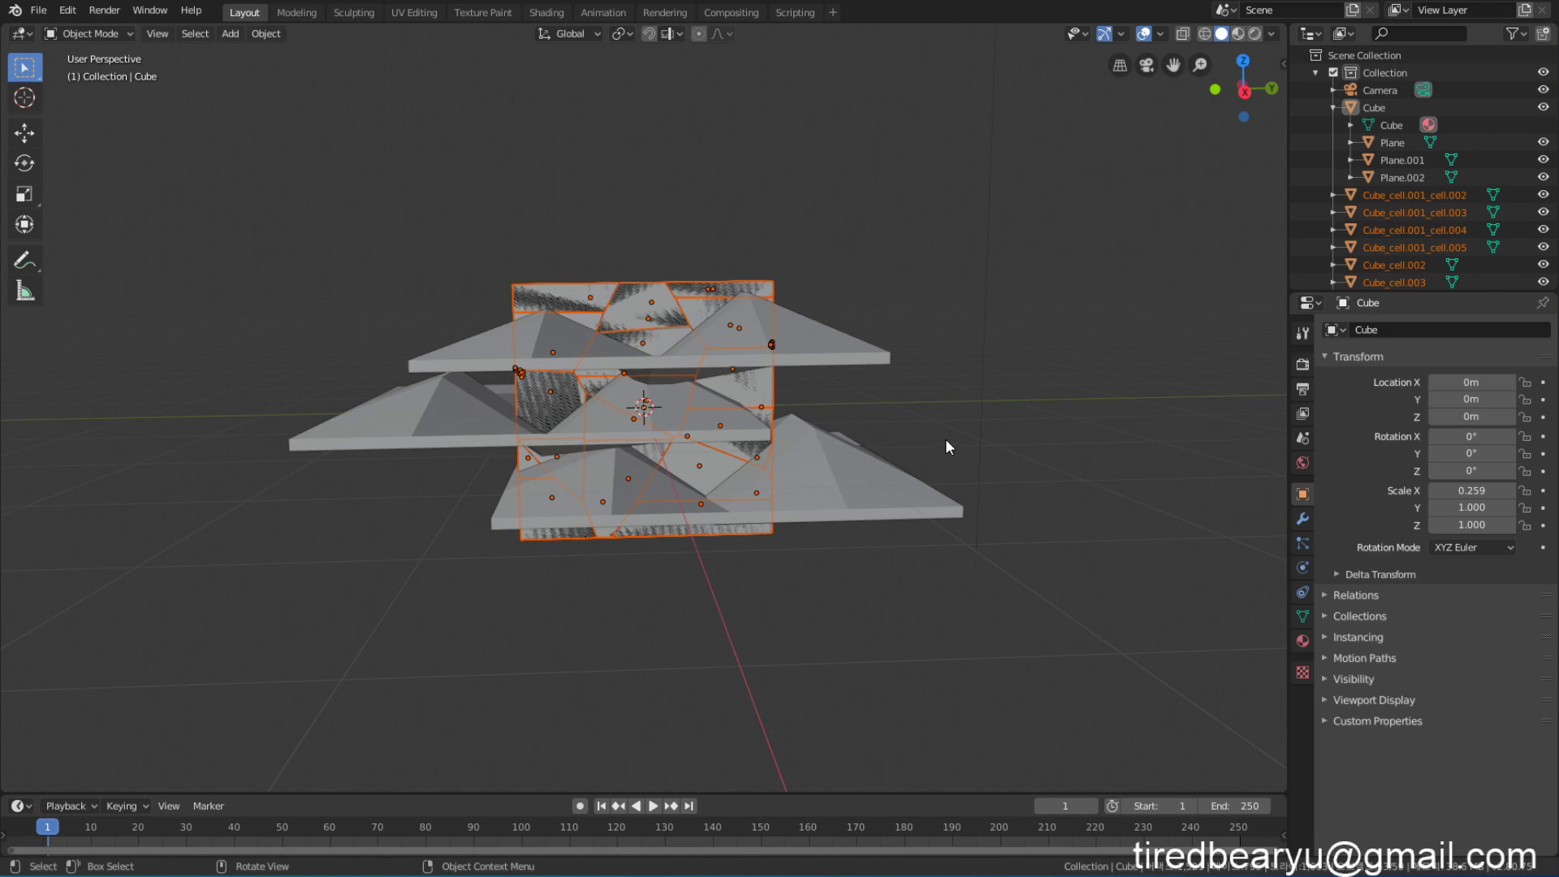
Step: Delete the three jagged planes to expose the fractured slab
middle_drag(869, 438, 826, 346)
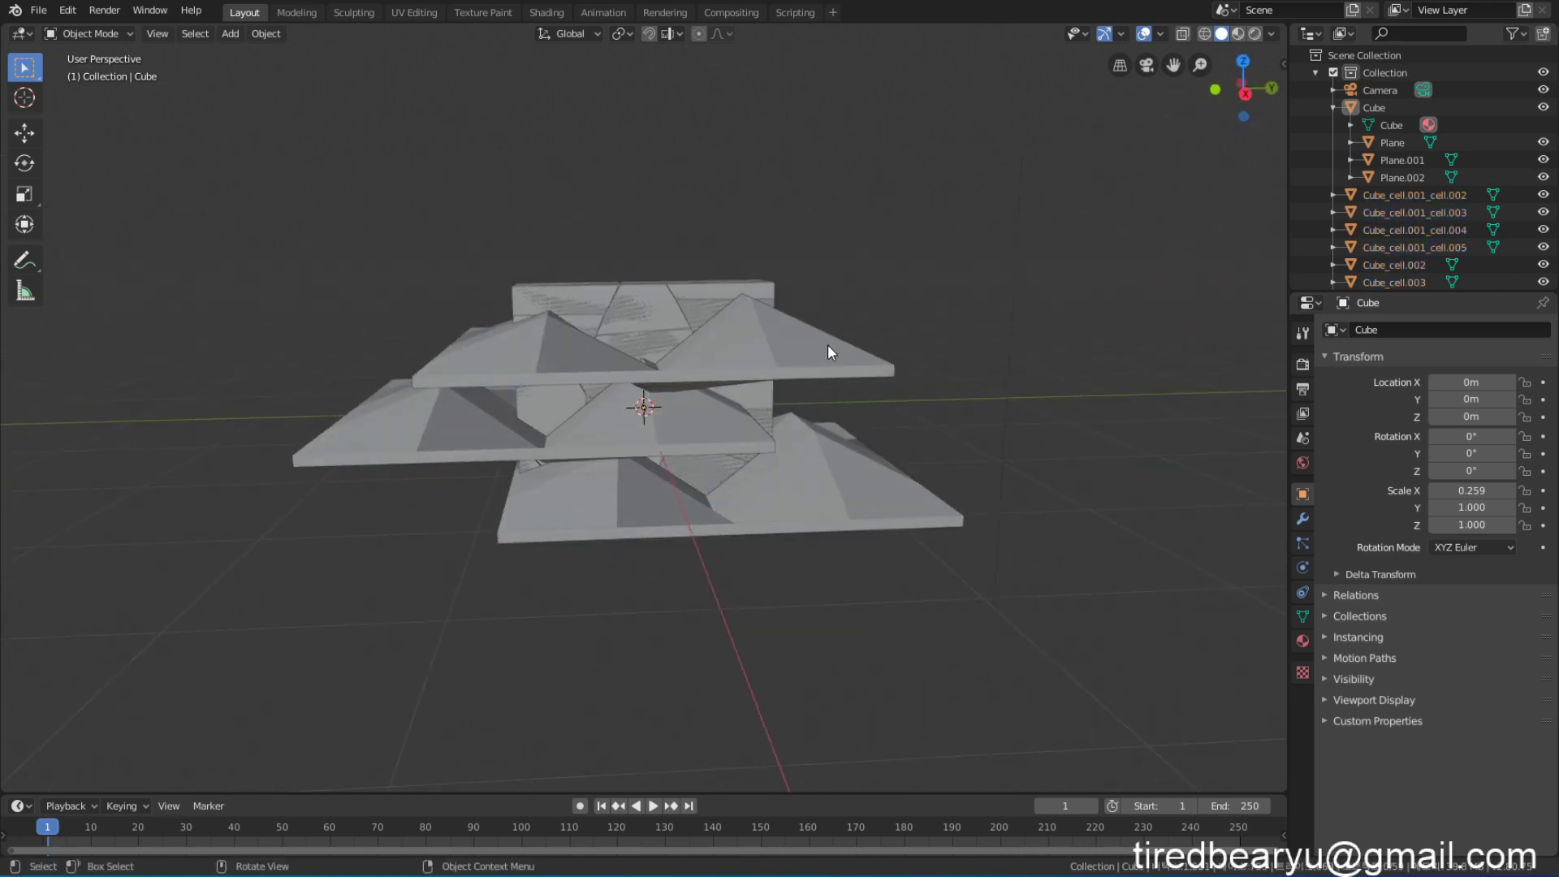
click(827, 346)
key(Delete)
click(490, 437)
key(Delete)
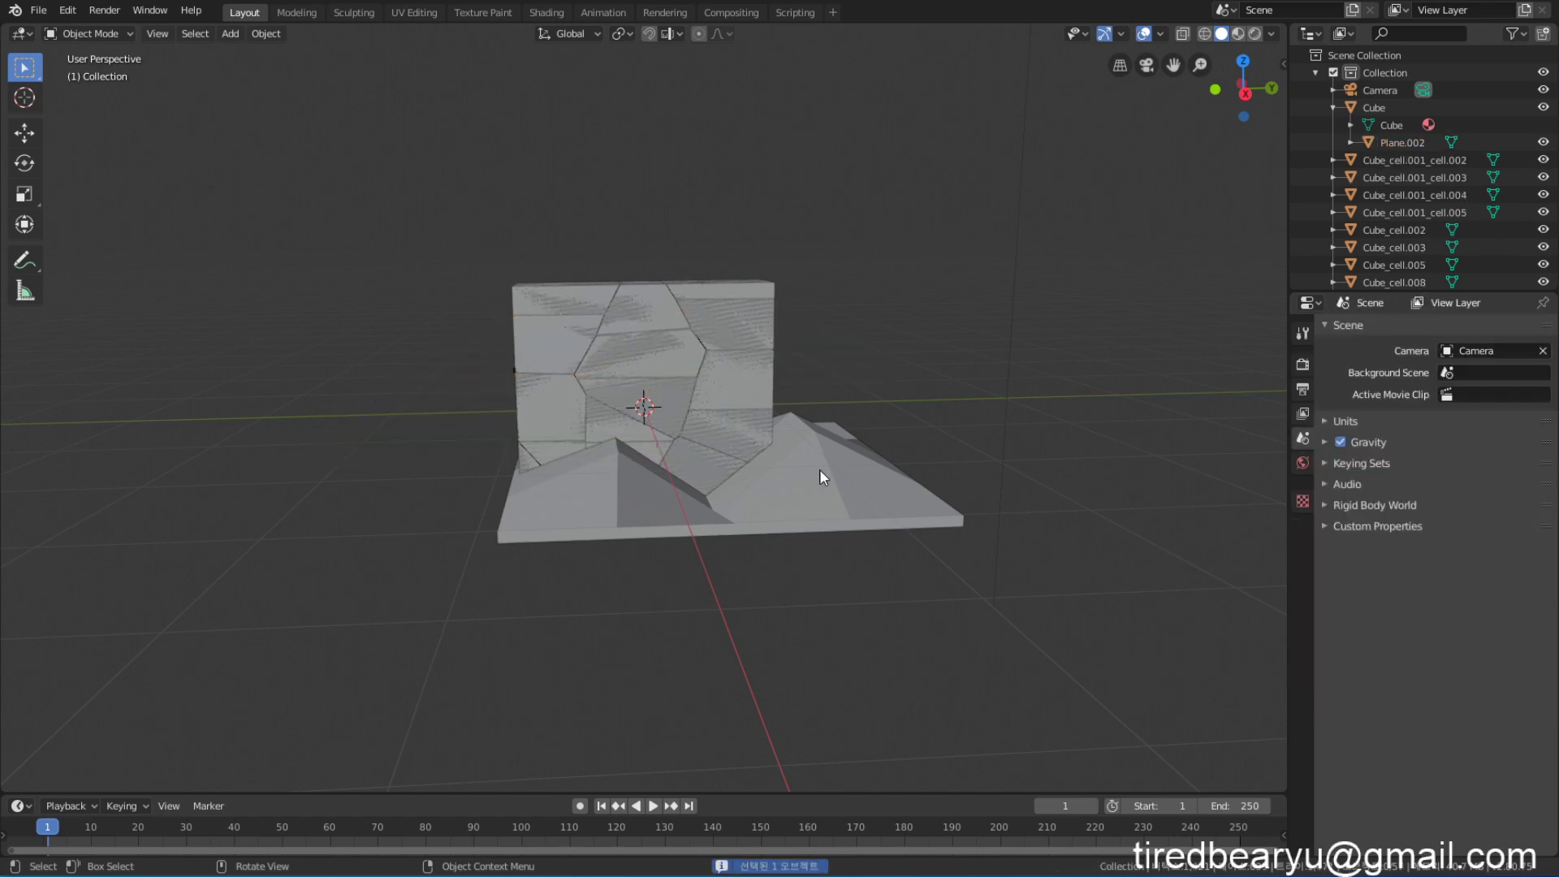
click(895, 483)
key(Delete)
middle_drag(895, 483, 741, 514)
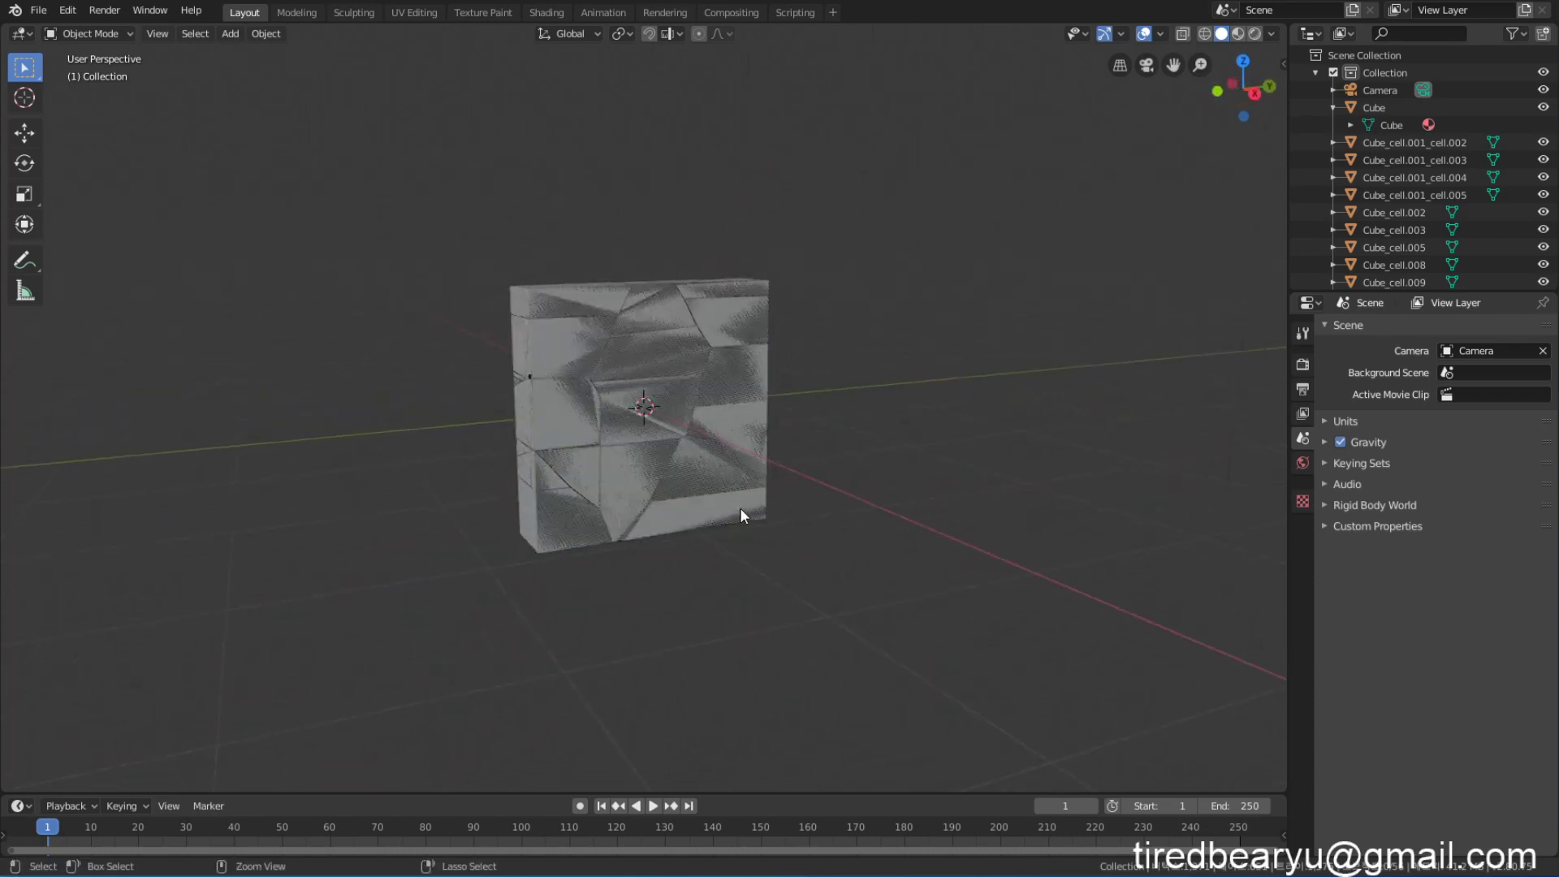
Step: Undo the deletion of the three planes and the cell fracture of the cube
key(ctrl+shift+z)
key(ctrl+shift+z)
key(ctrl+shift+z)
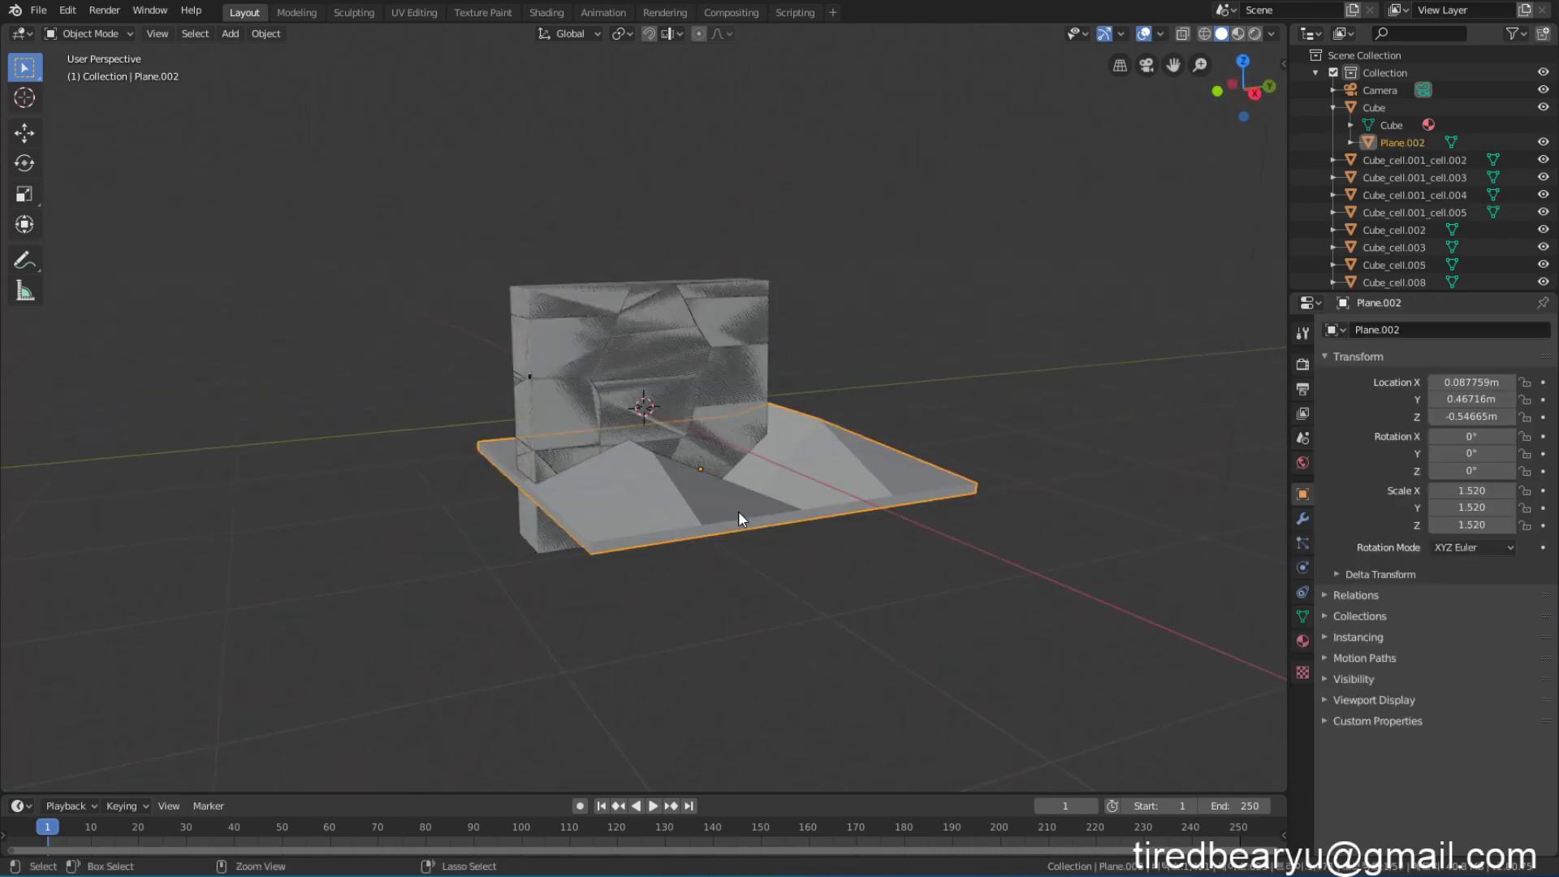
key(ctrl+shift+z)
key(ctrl+shift+z)
key(ctrl+shift+z)
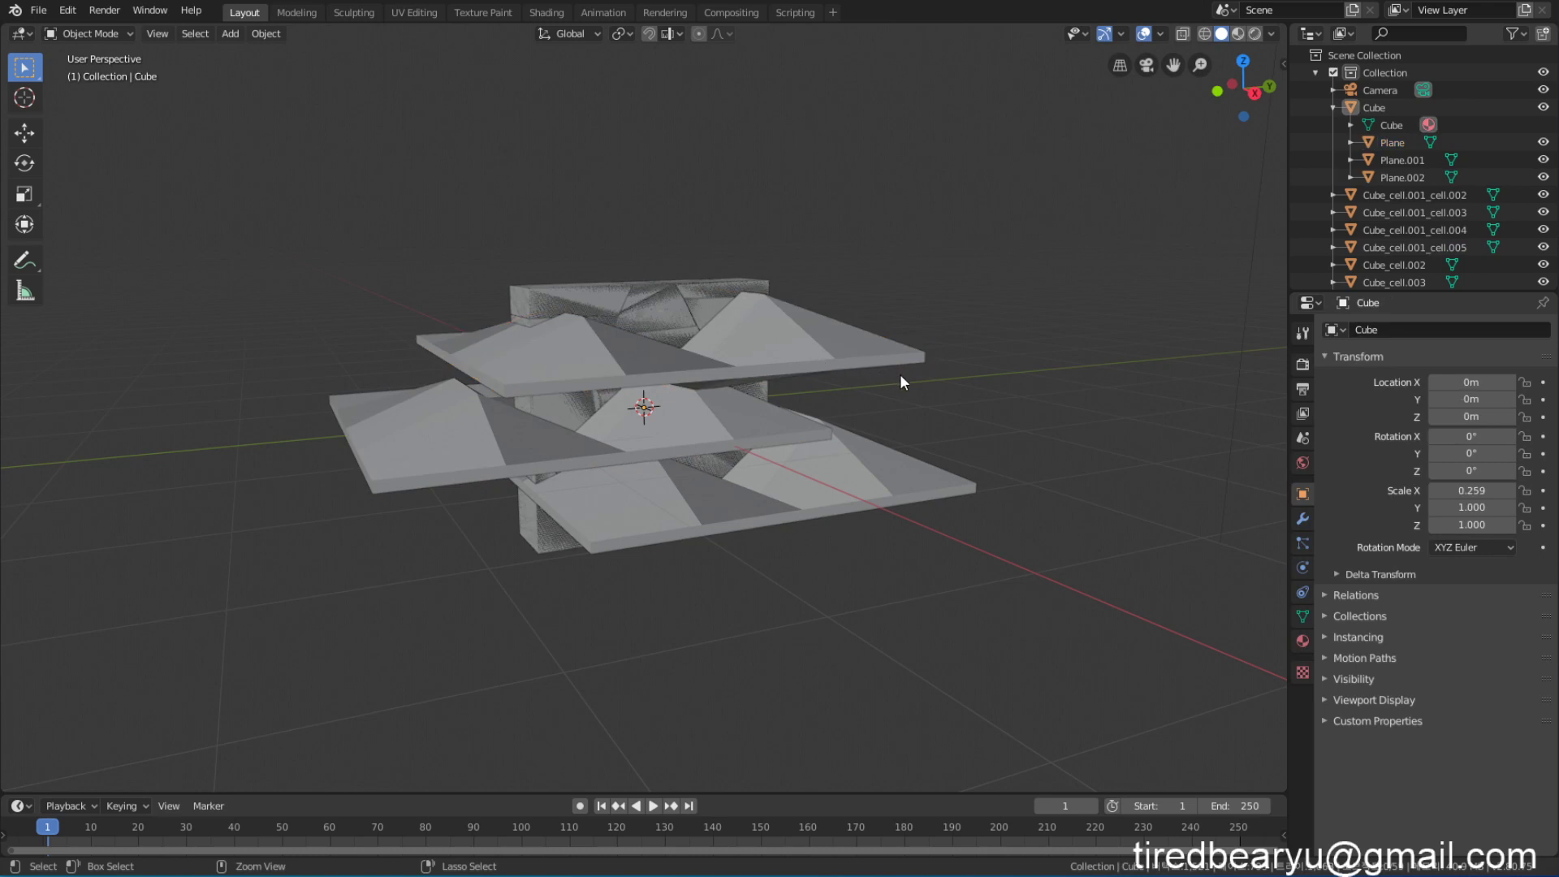
mouse_move(831, 357)
middle_down()
mouse_move(982, 406)
mouse_move(825, 373)
middle_up()
Step: Try subdividing a single sloped face near the front corner of the uppermost plane
click(826, 373)
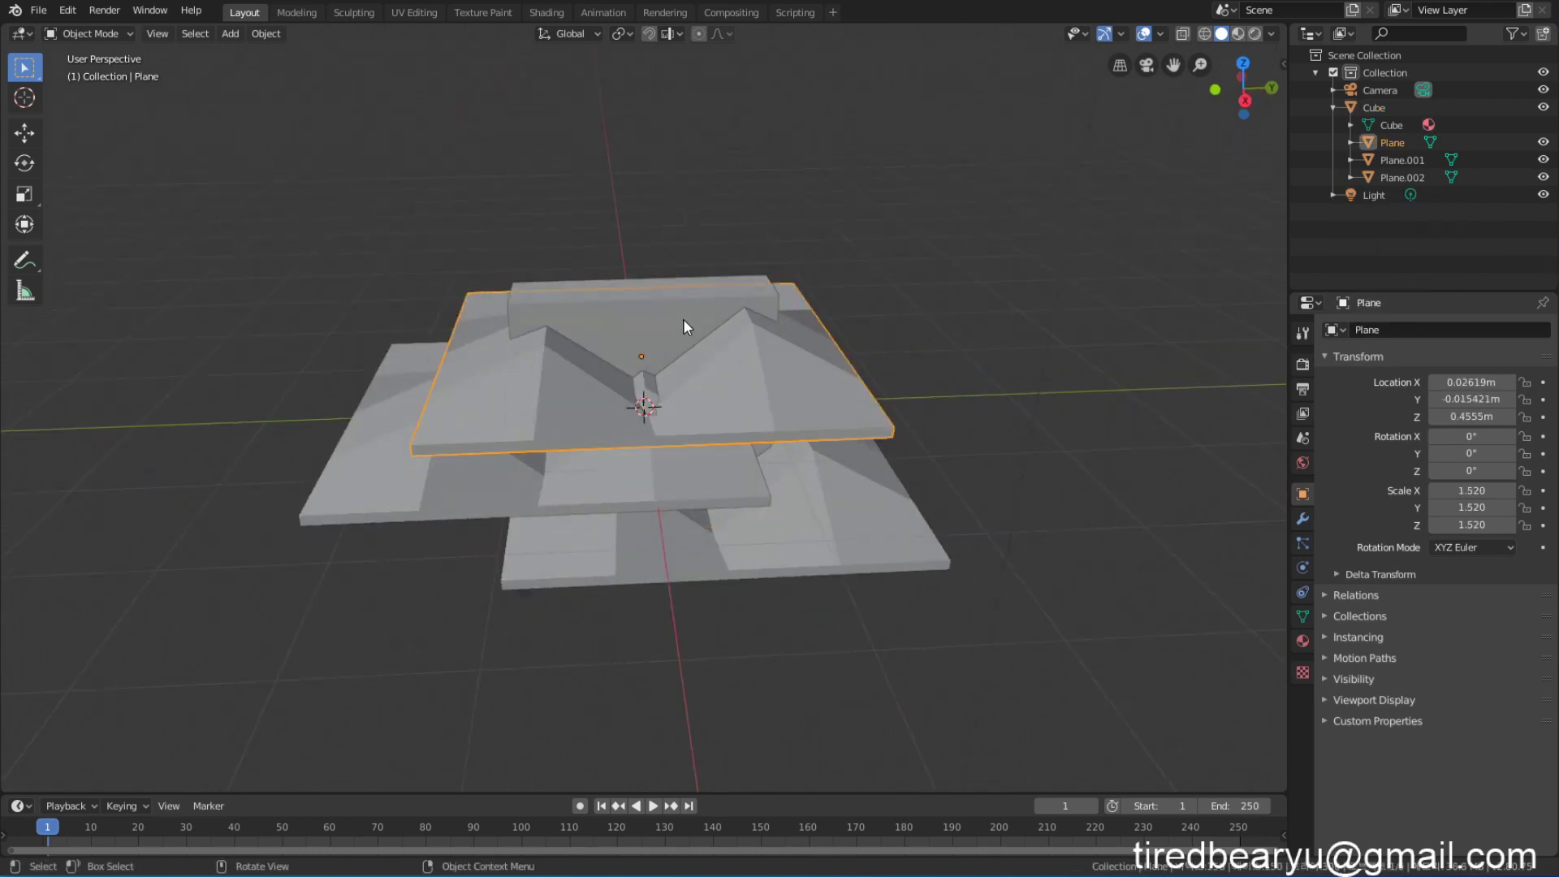
middle_drag(924, 440, 807, 388)
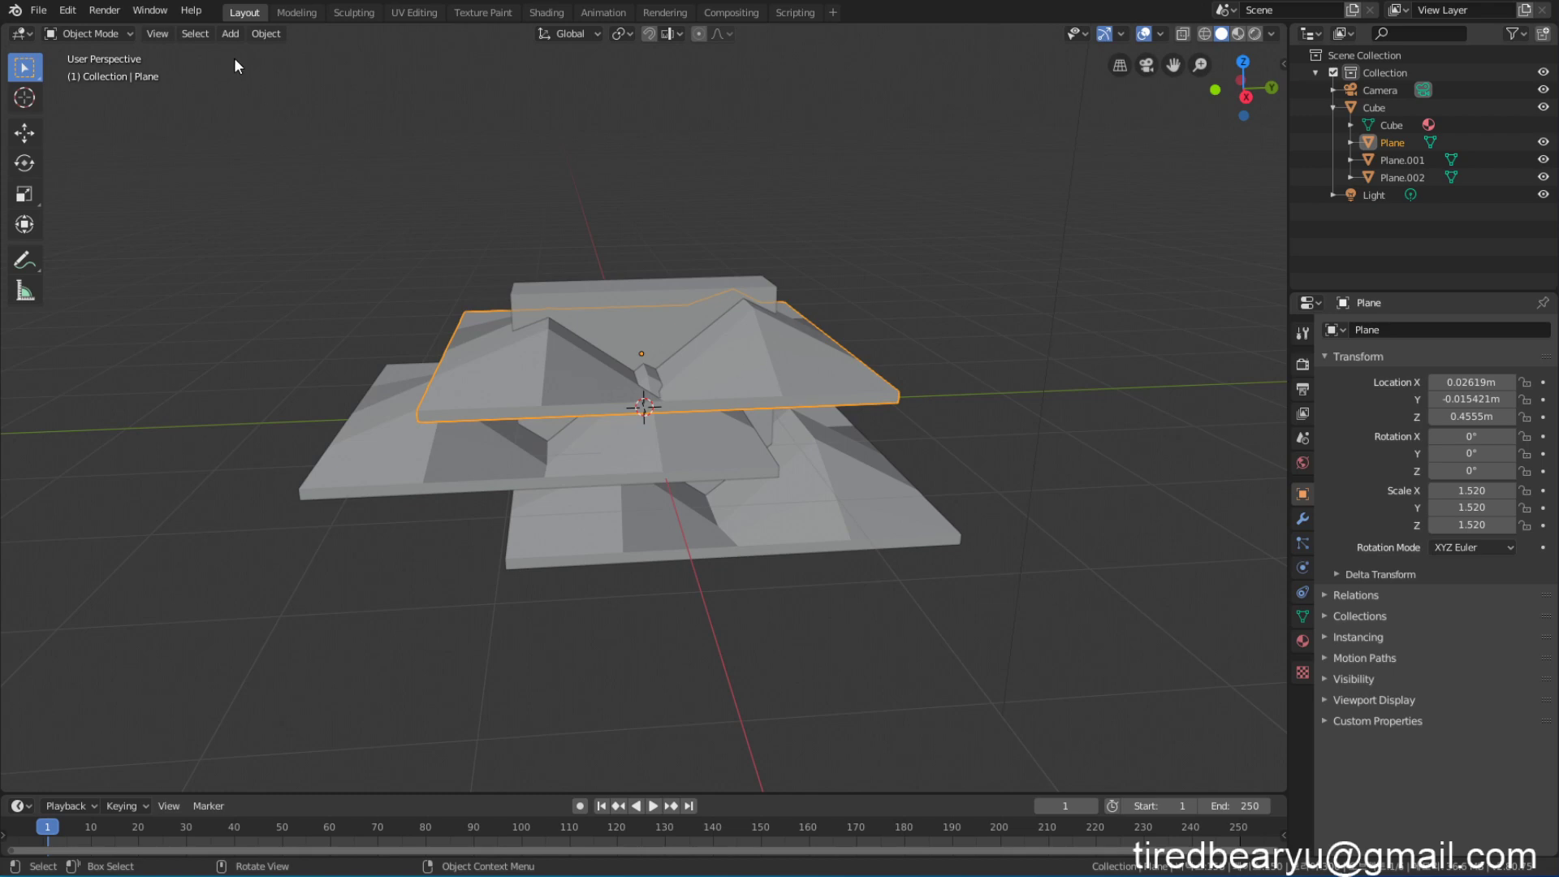
key(Tab)
click(808, 348)
right_click(814, 350)
click(784, 349)
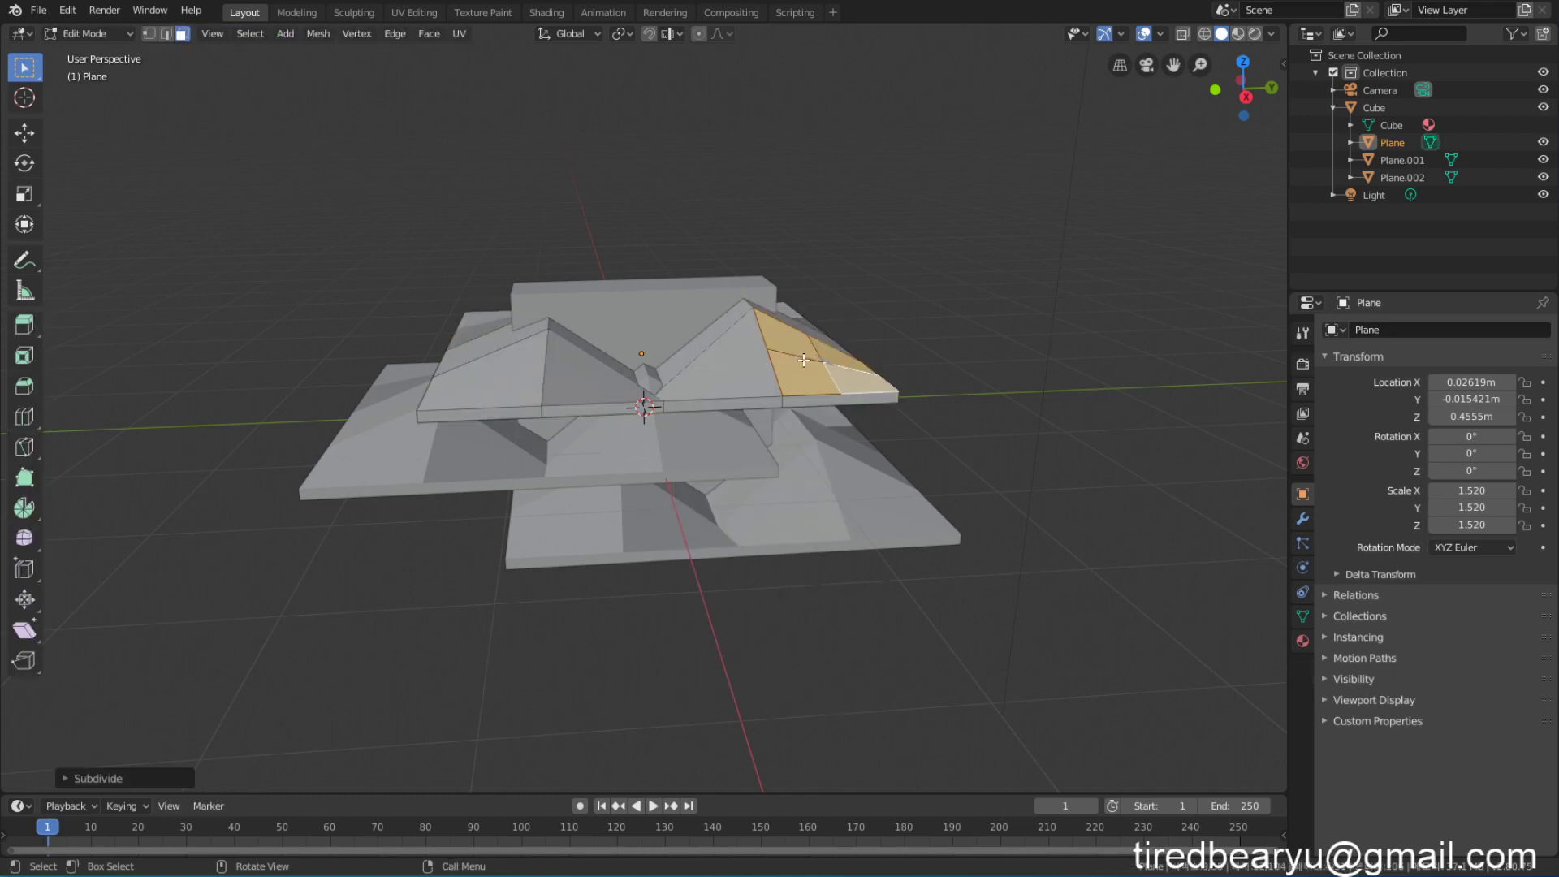
key(Tab)
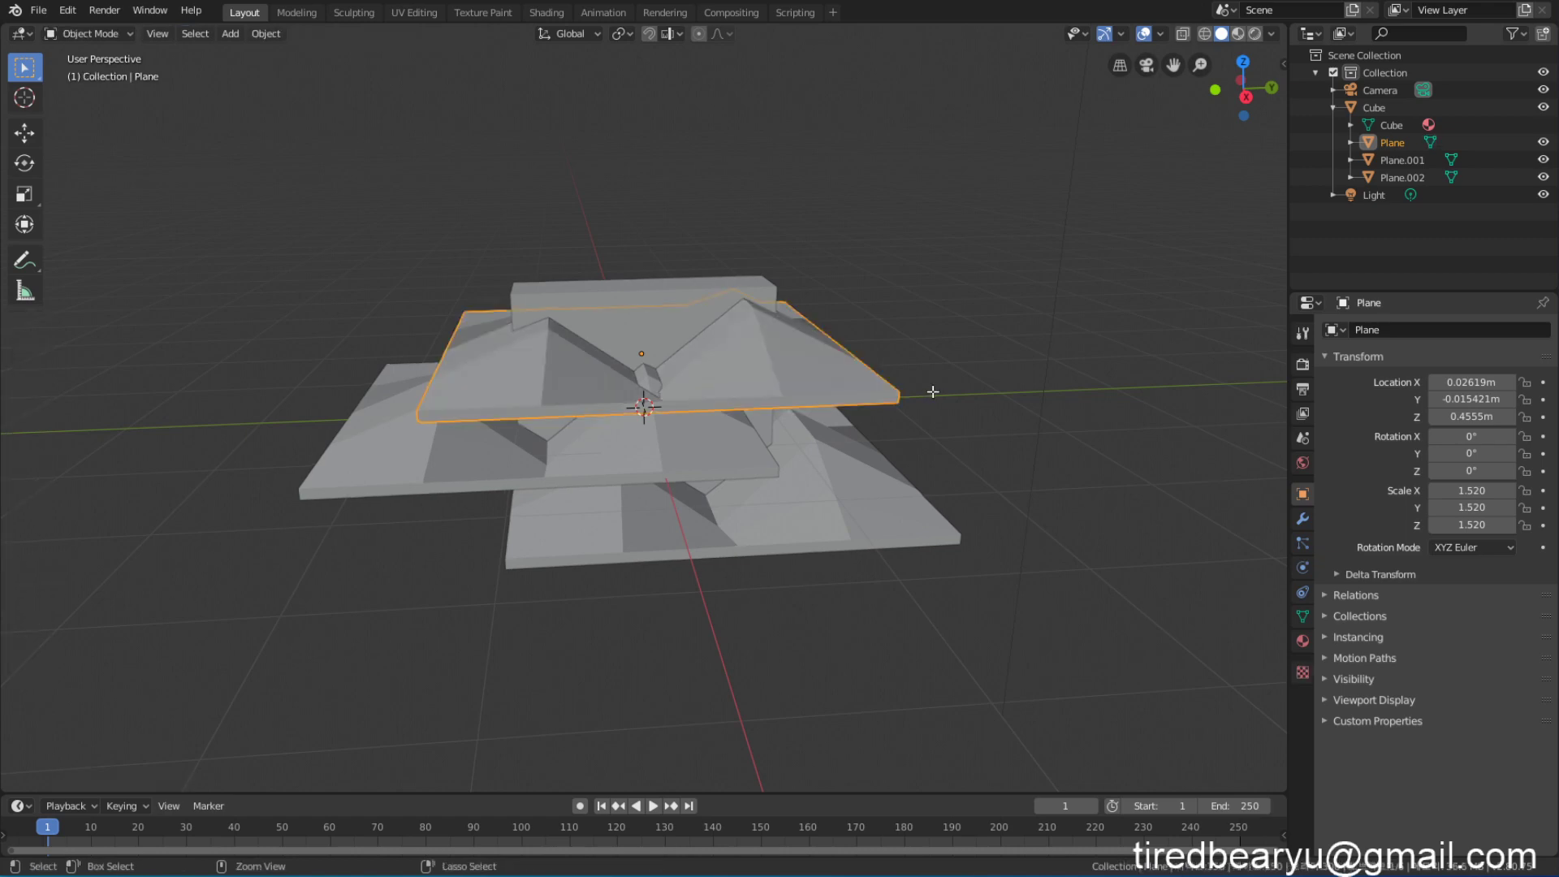
click(1004, 398)
Step: Enter Edit Mode on the uppermost plane and turn on X-ray display
key(Tab)
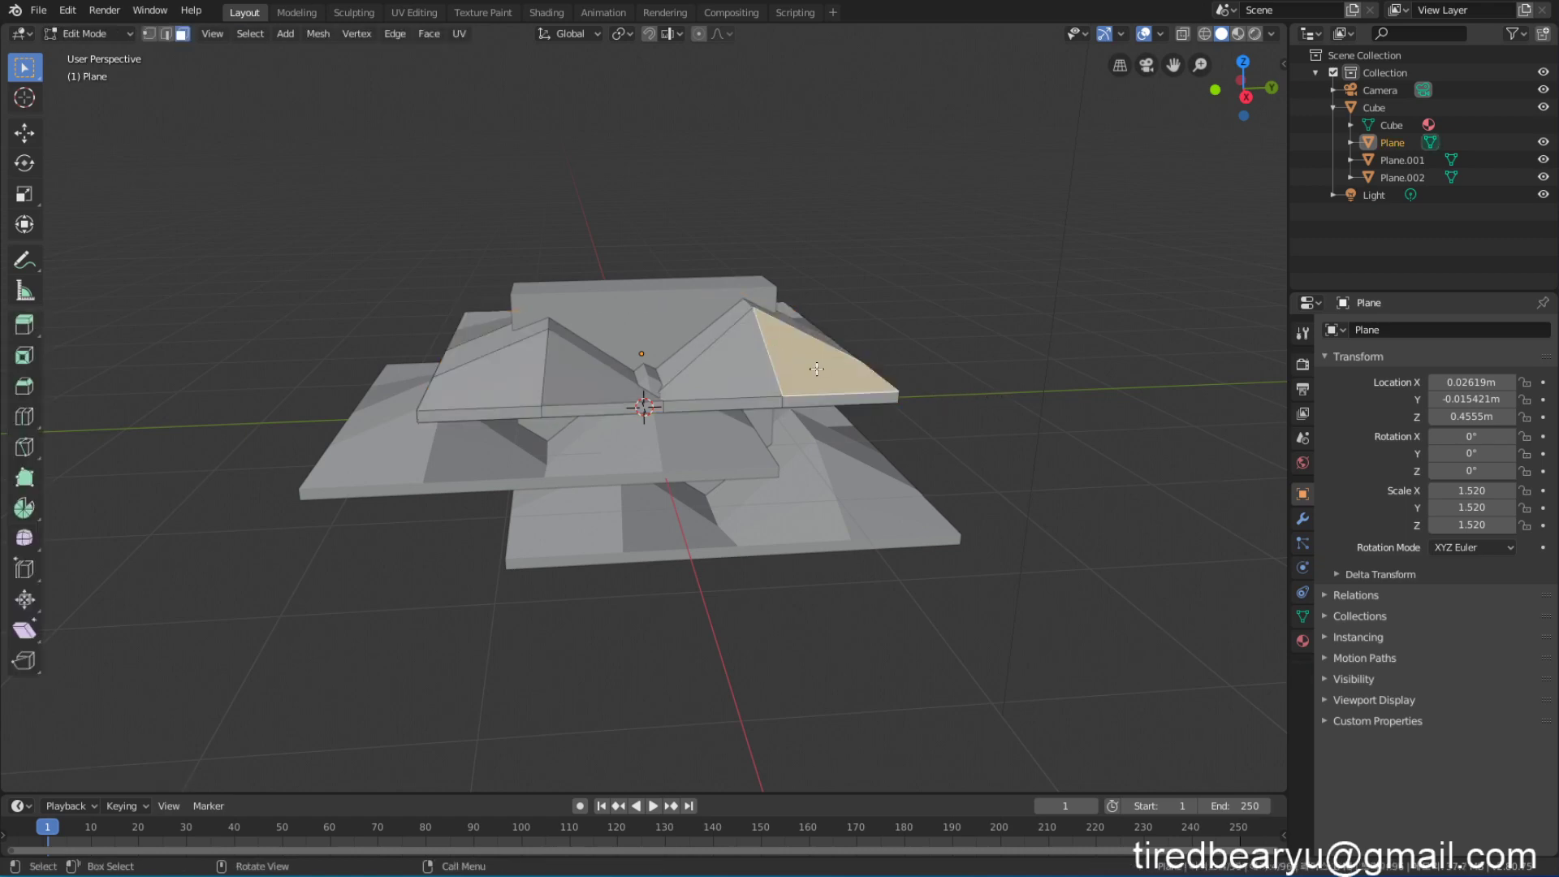
middle_drag(1054, 351, 1040, 432)
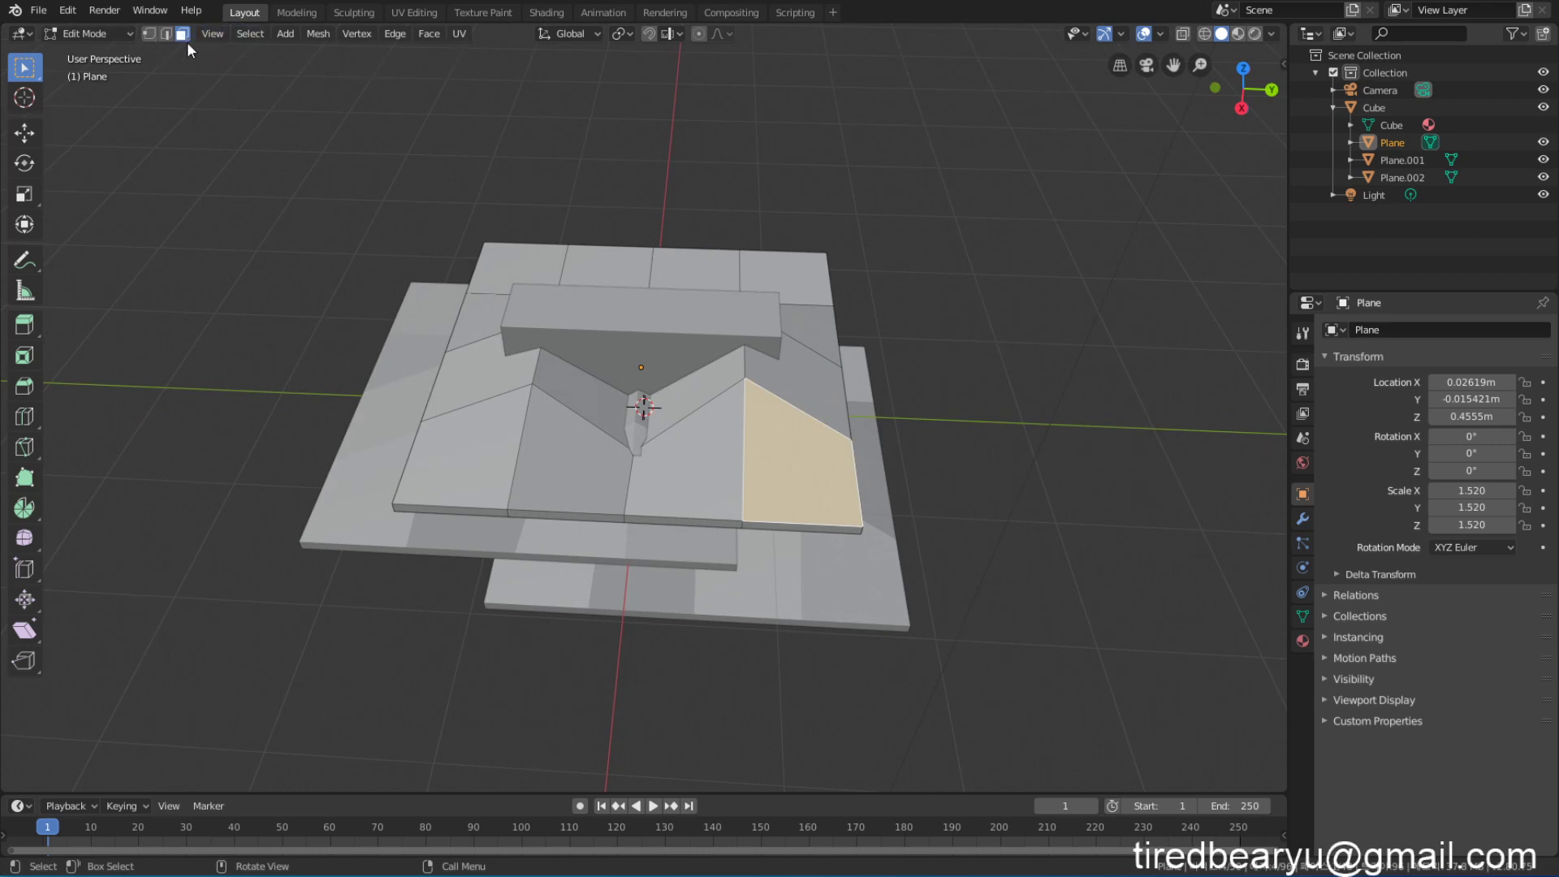
click(996, 426)
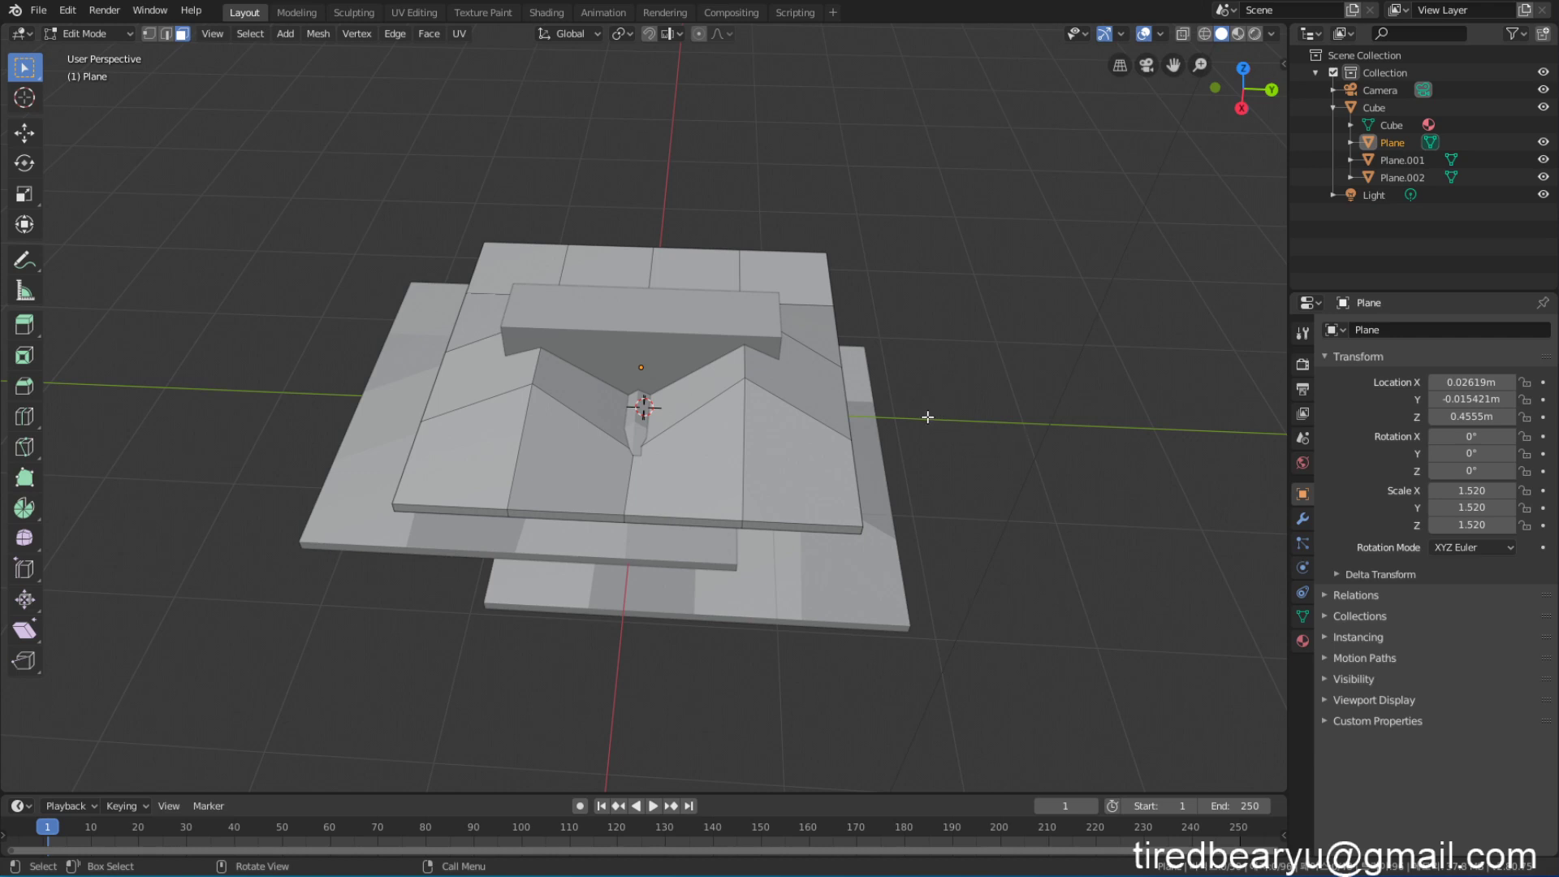
right_click(792, 386)
click(792, 384)
middle_drag(792, 383, 383, 250)
click(798, 368)
click(1182, 33)
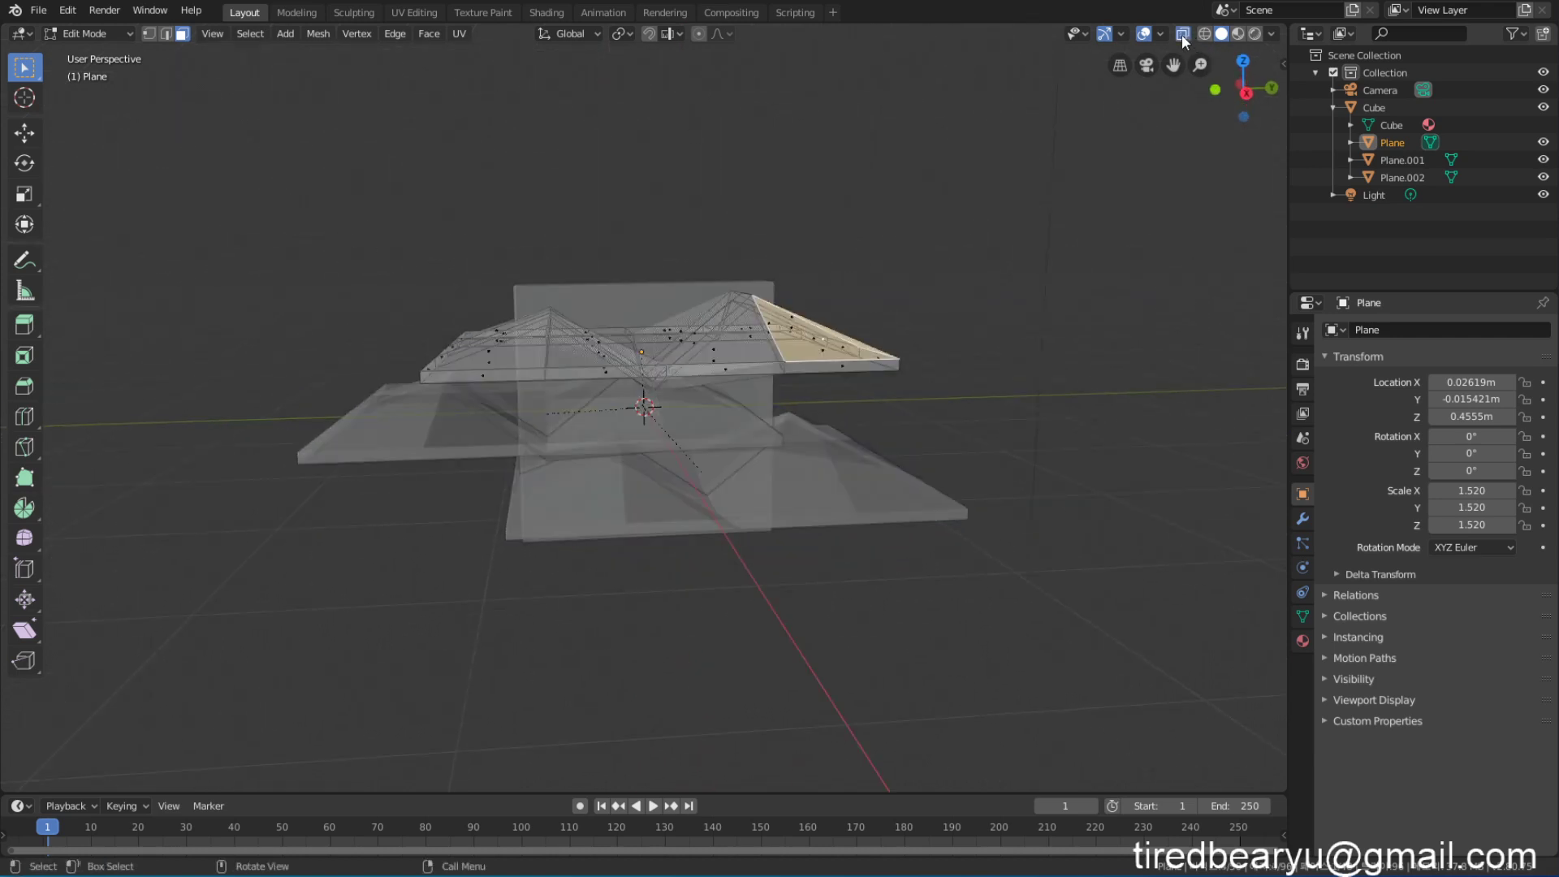
Step: Subdivide all faces of the uppermost plane three times and return to Object Mode
key(a)
middle_drag(1085, 504, 808, 420)
right_click(808, 421)
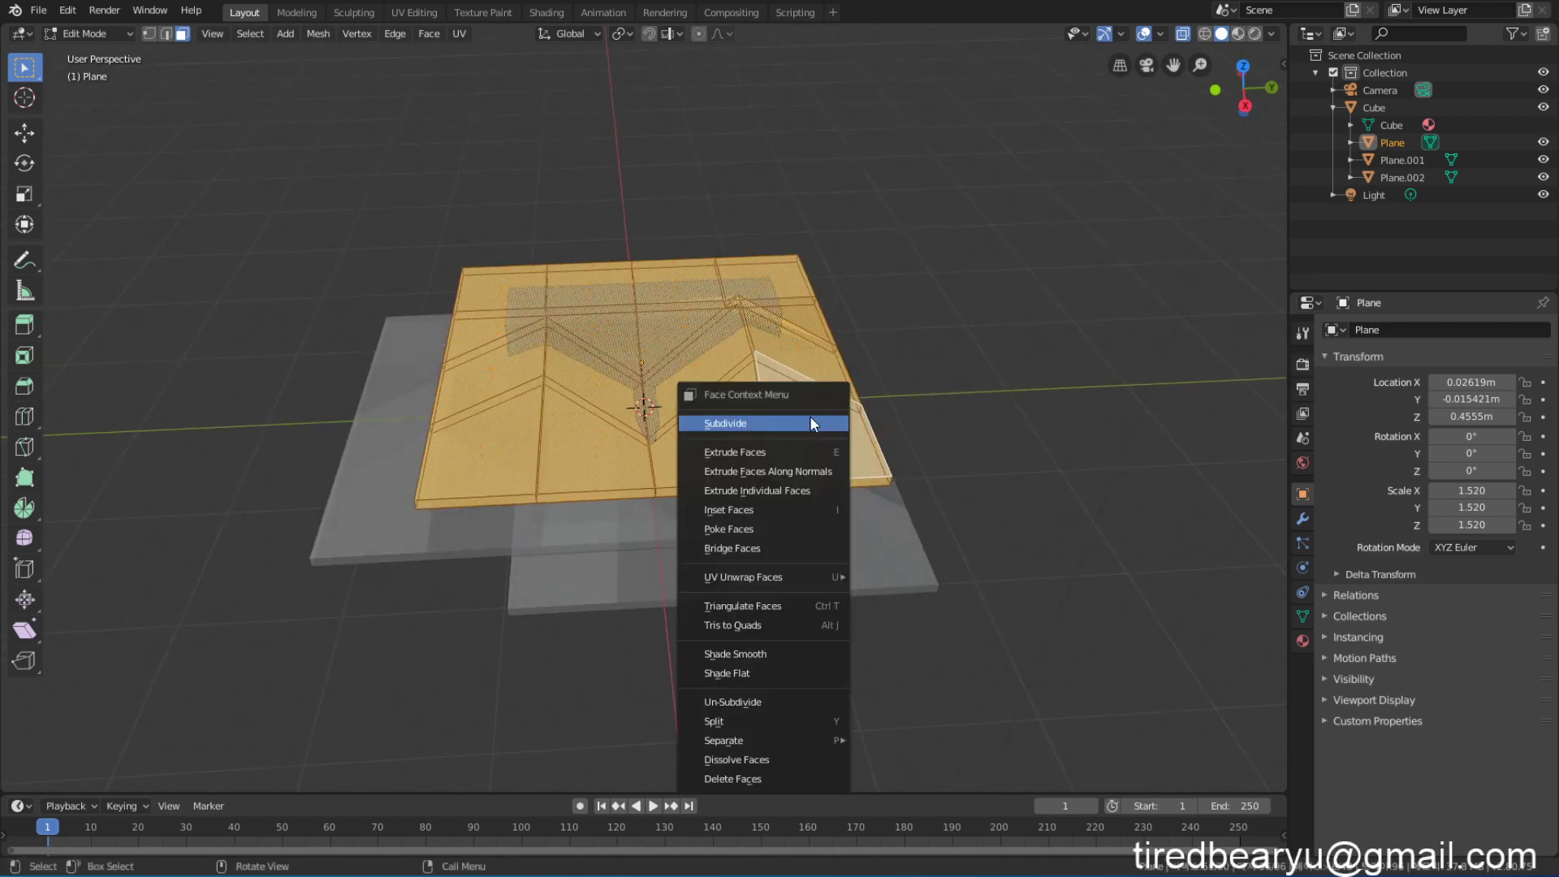
click(800, 423)
right_click(804, 429)
click(800, 428)
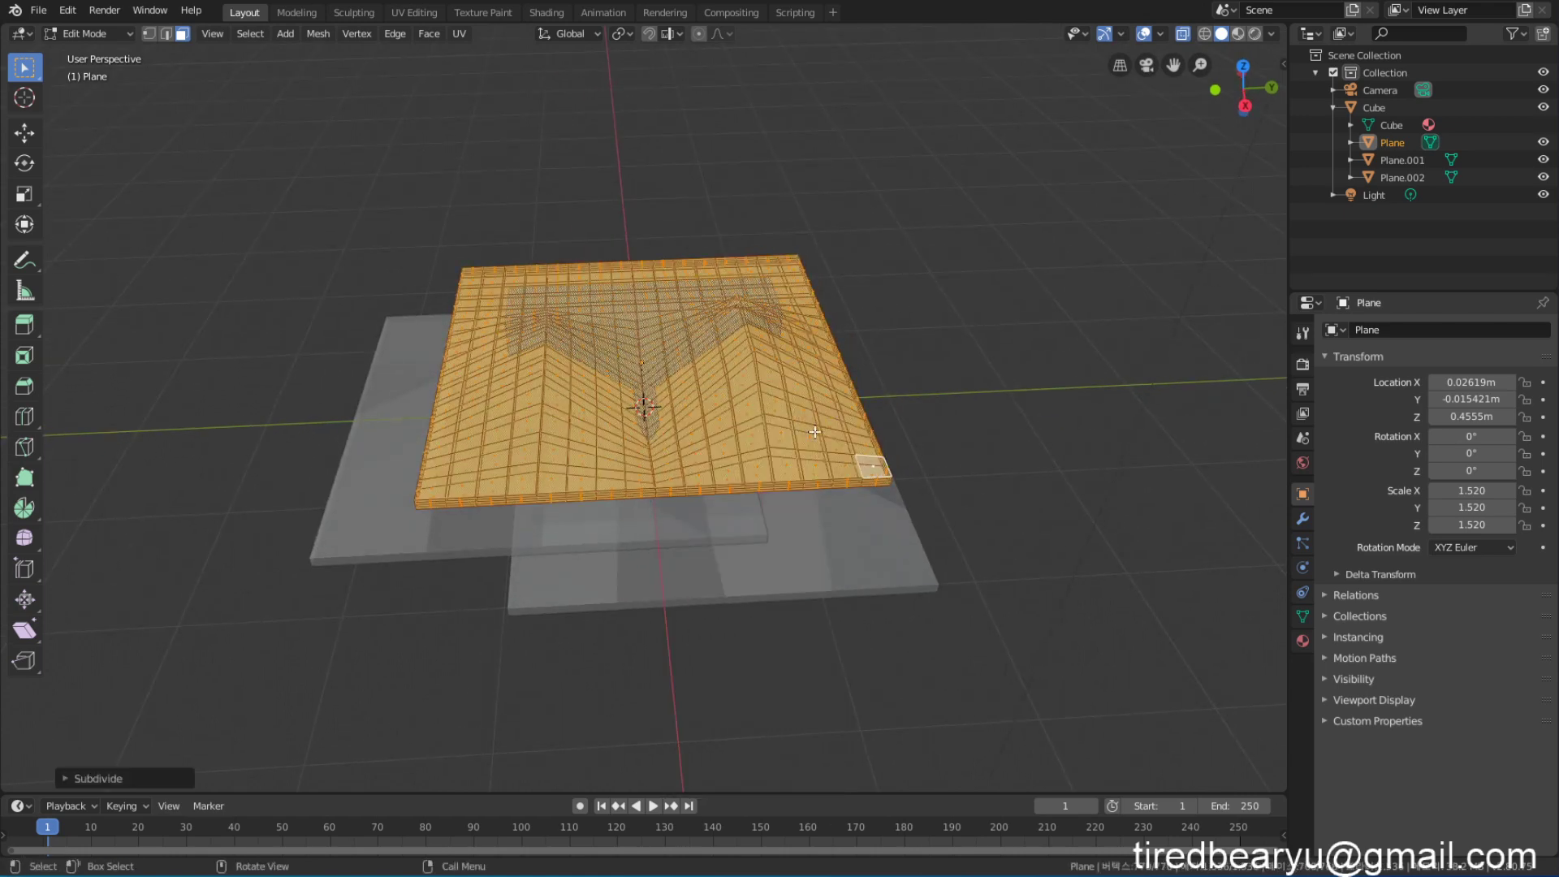
right_click(802, 423)
click(800, 428)
middle_drag(1023, 529, 539, 487)
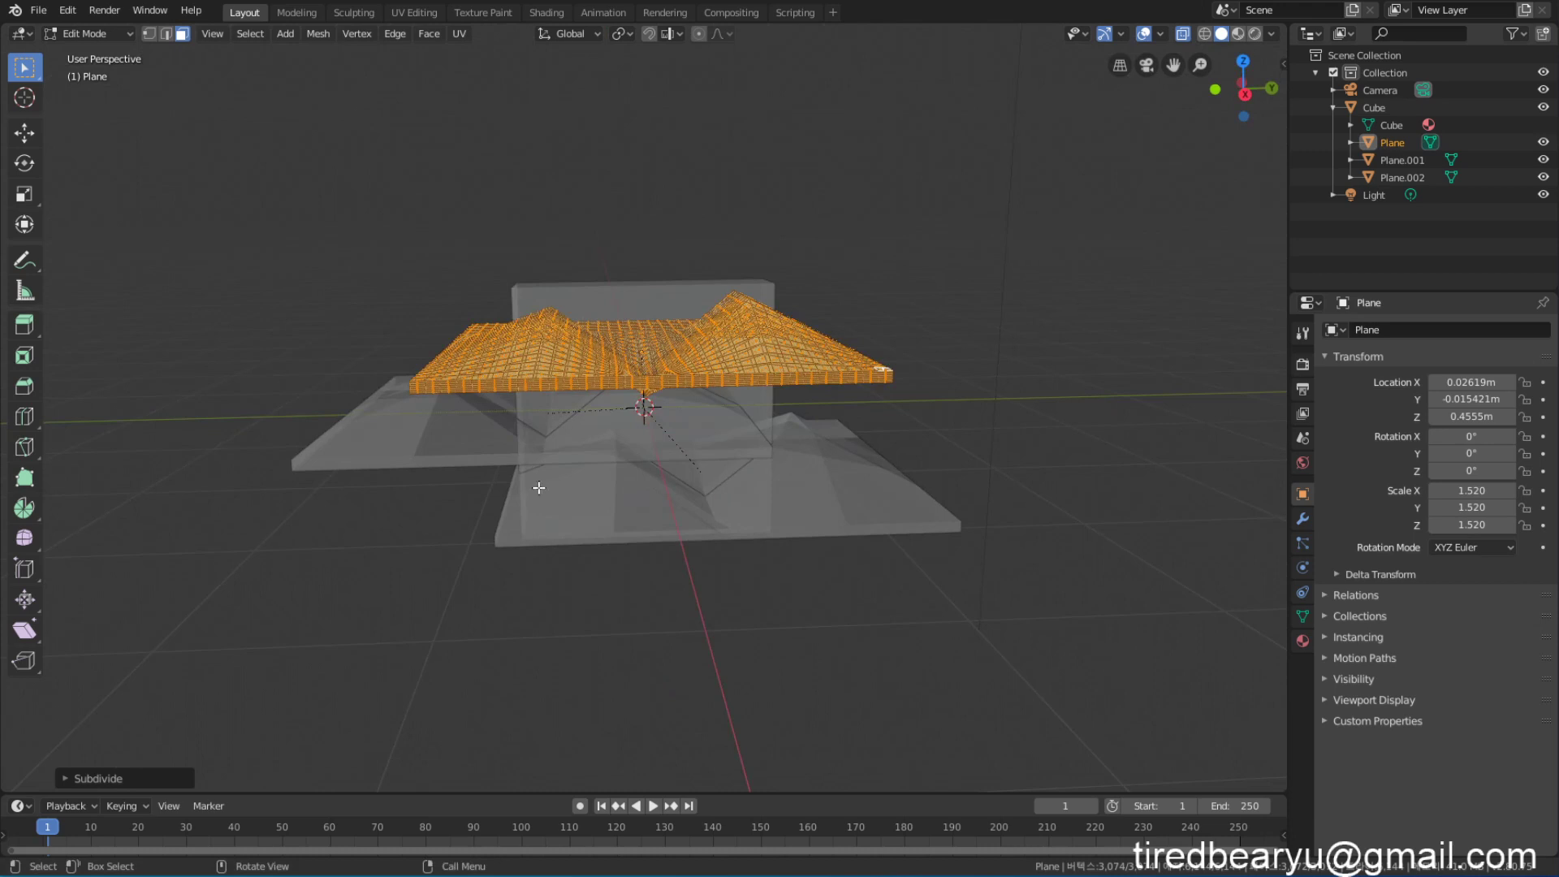
click(415, 441)
key(Tab)
Step: Subdivide all faces of the middle plane, Plane.001, three times and return to Object Mode
click(399, 442)
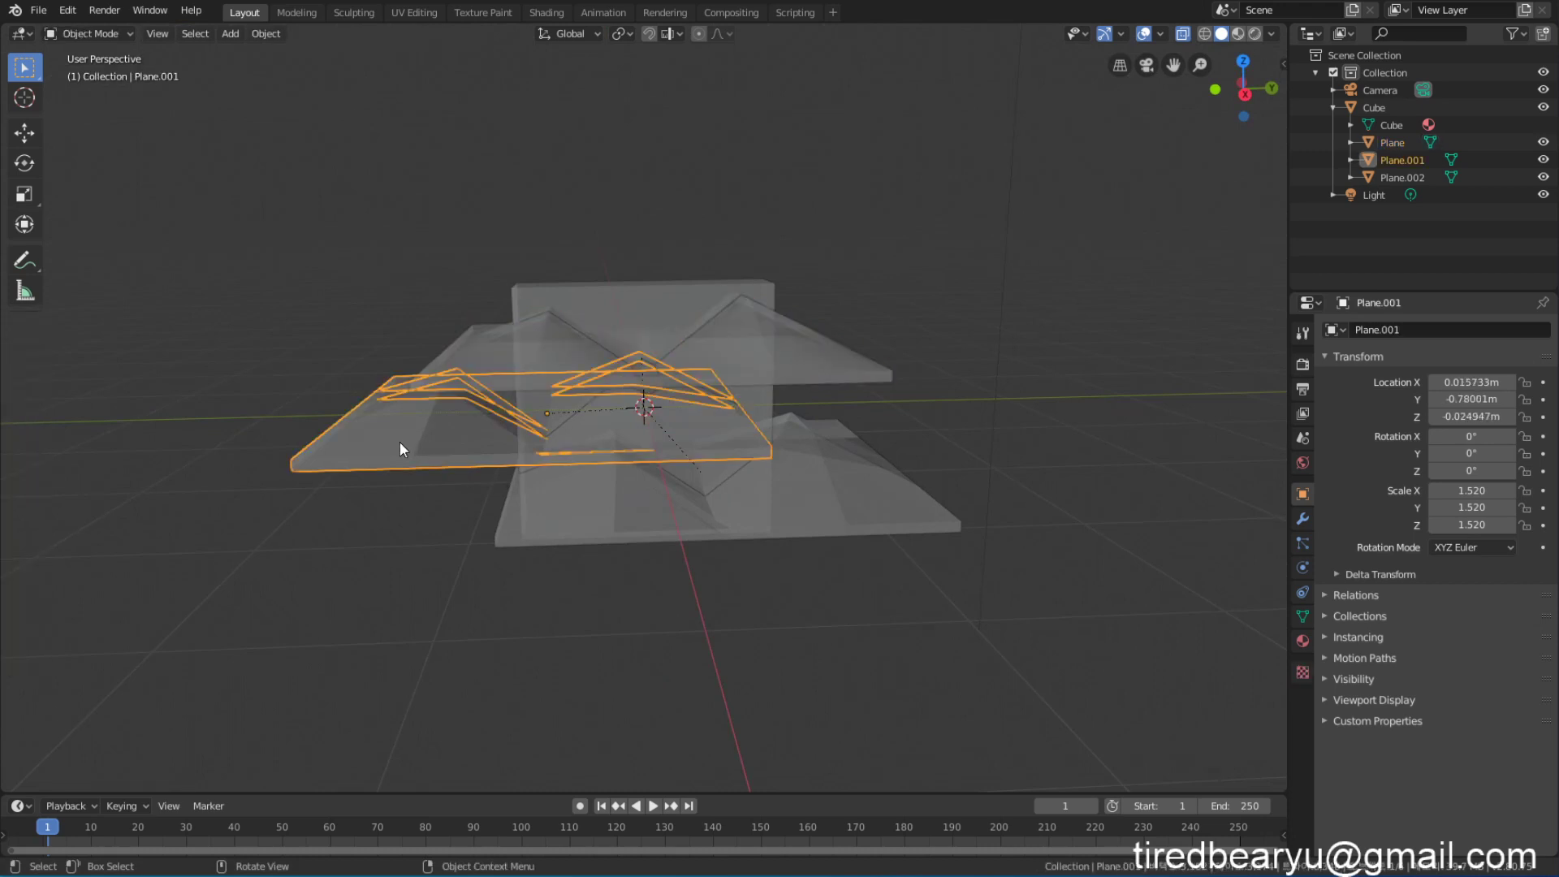
key(Tab)
key(a)
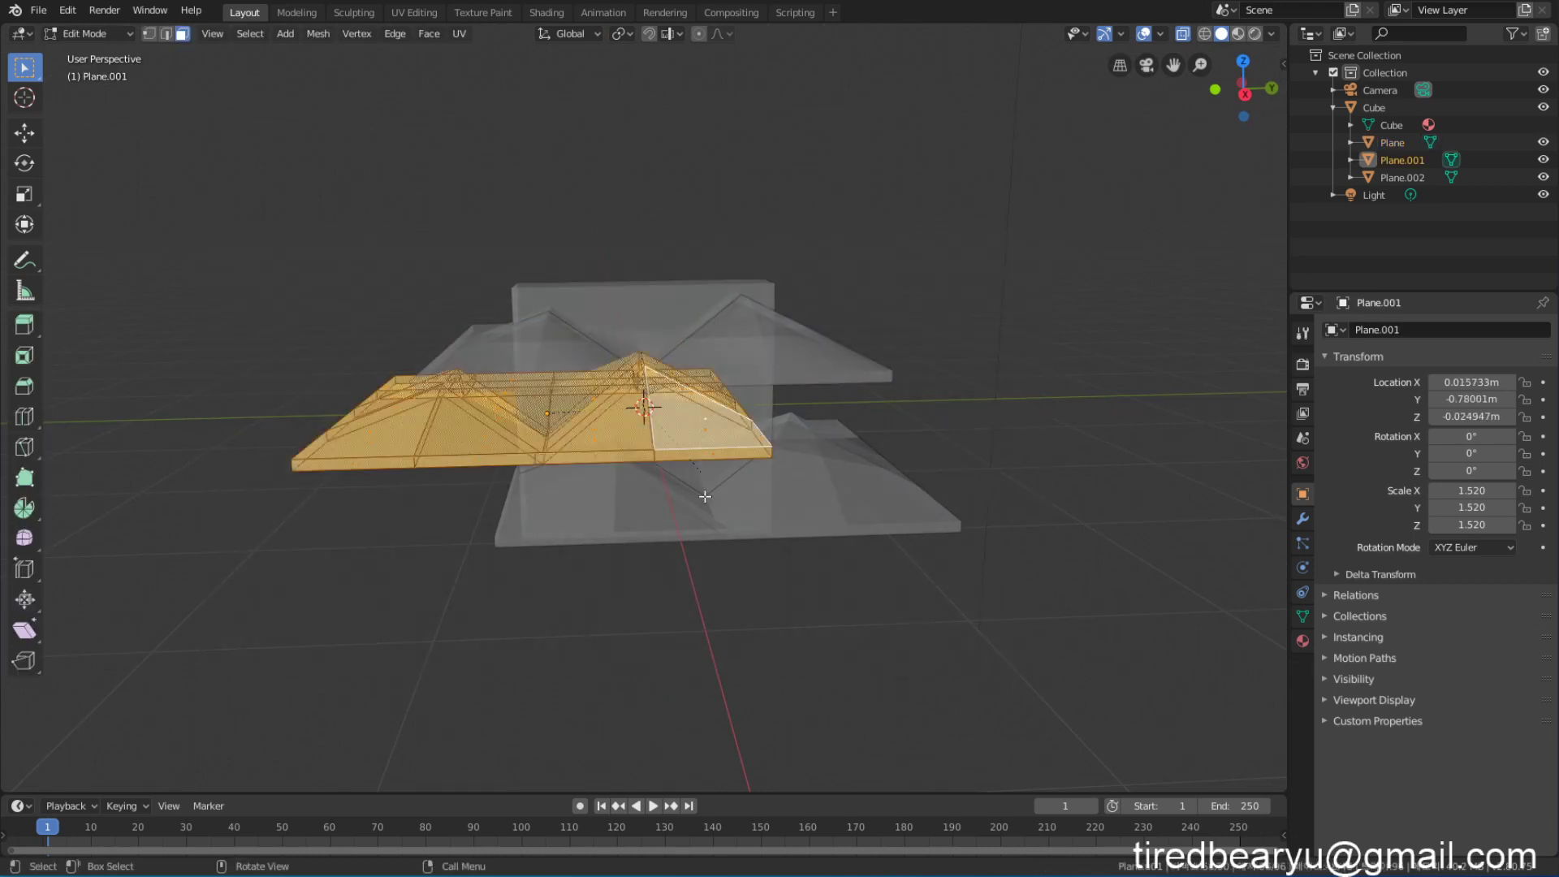
right_click(345, 452)
click(336, 446)
right_click(382, 425)
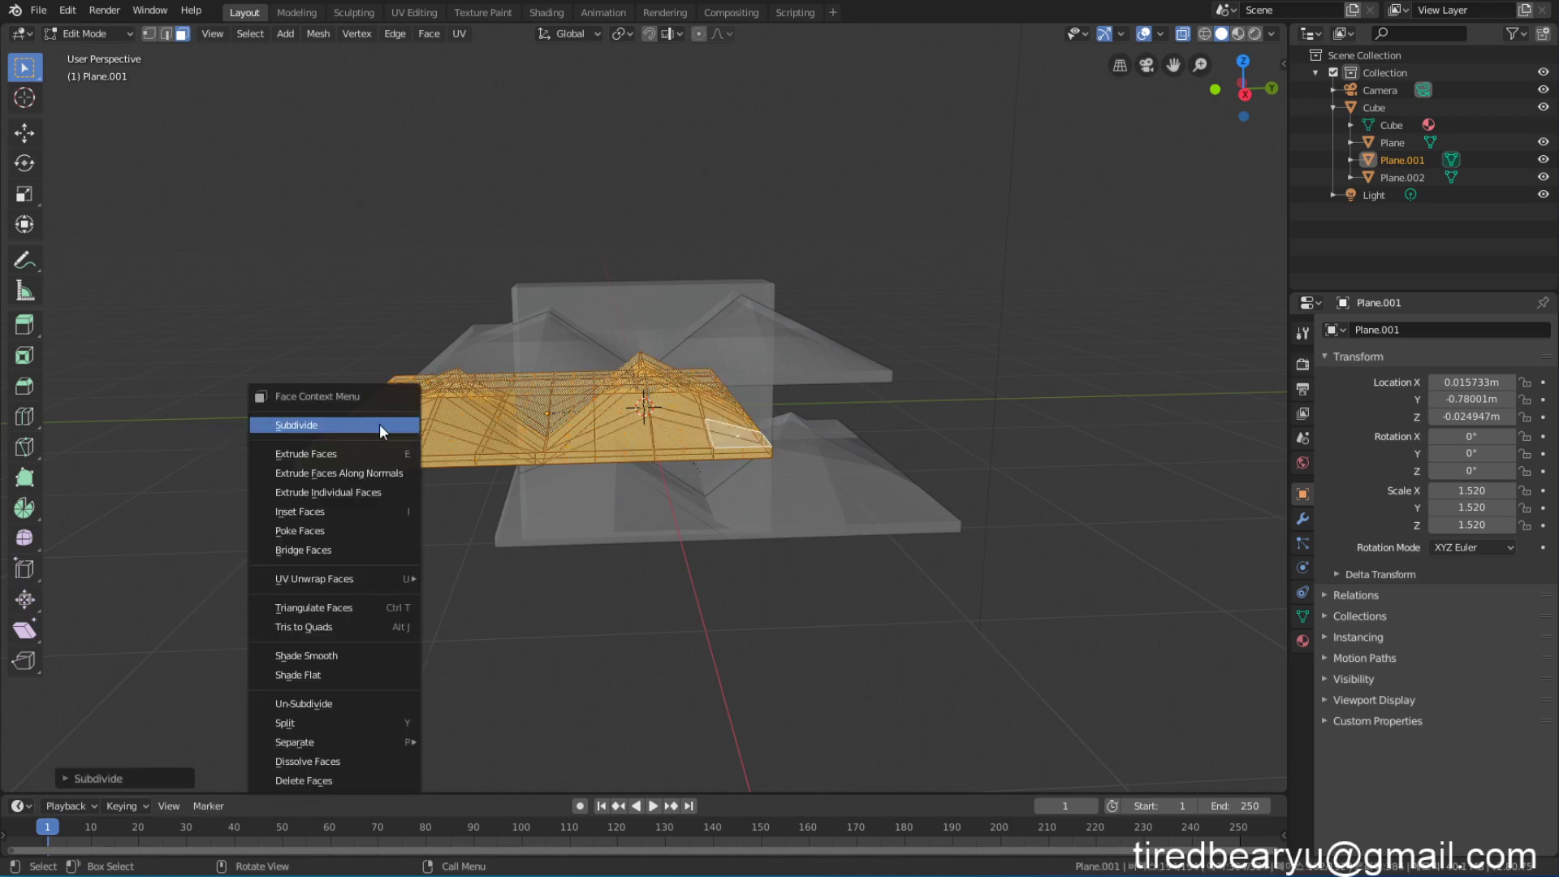
click(378, 424)
right_click(384, 447)
click(381, 447)
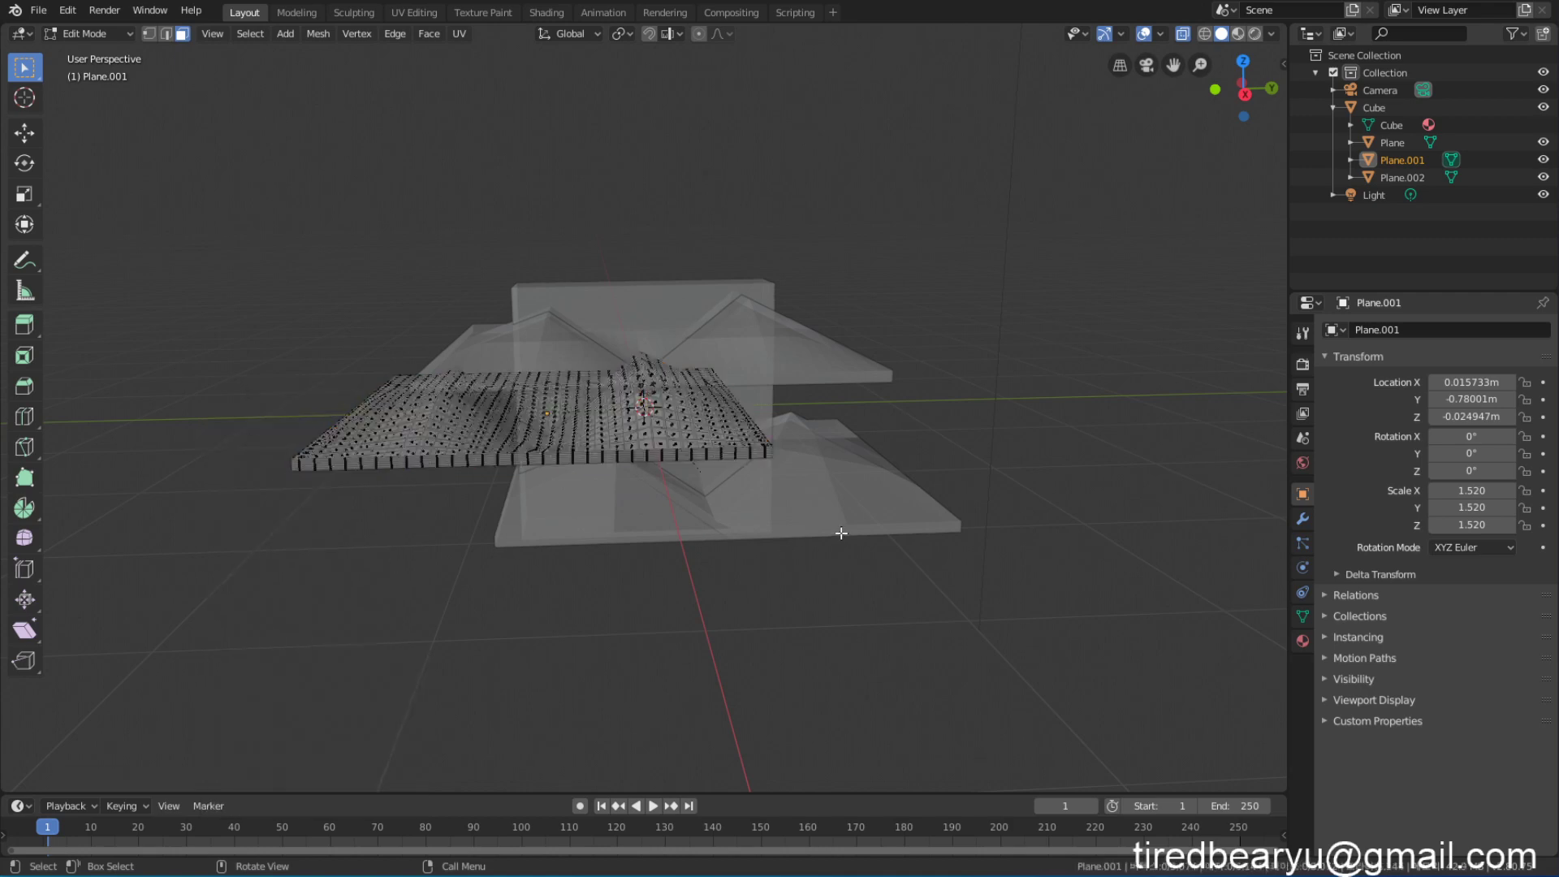
key(Tab)
Step: Subdivide all faces of the lowest plane, Plane.002, three times and return to Object Mode
click(874, 511)
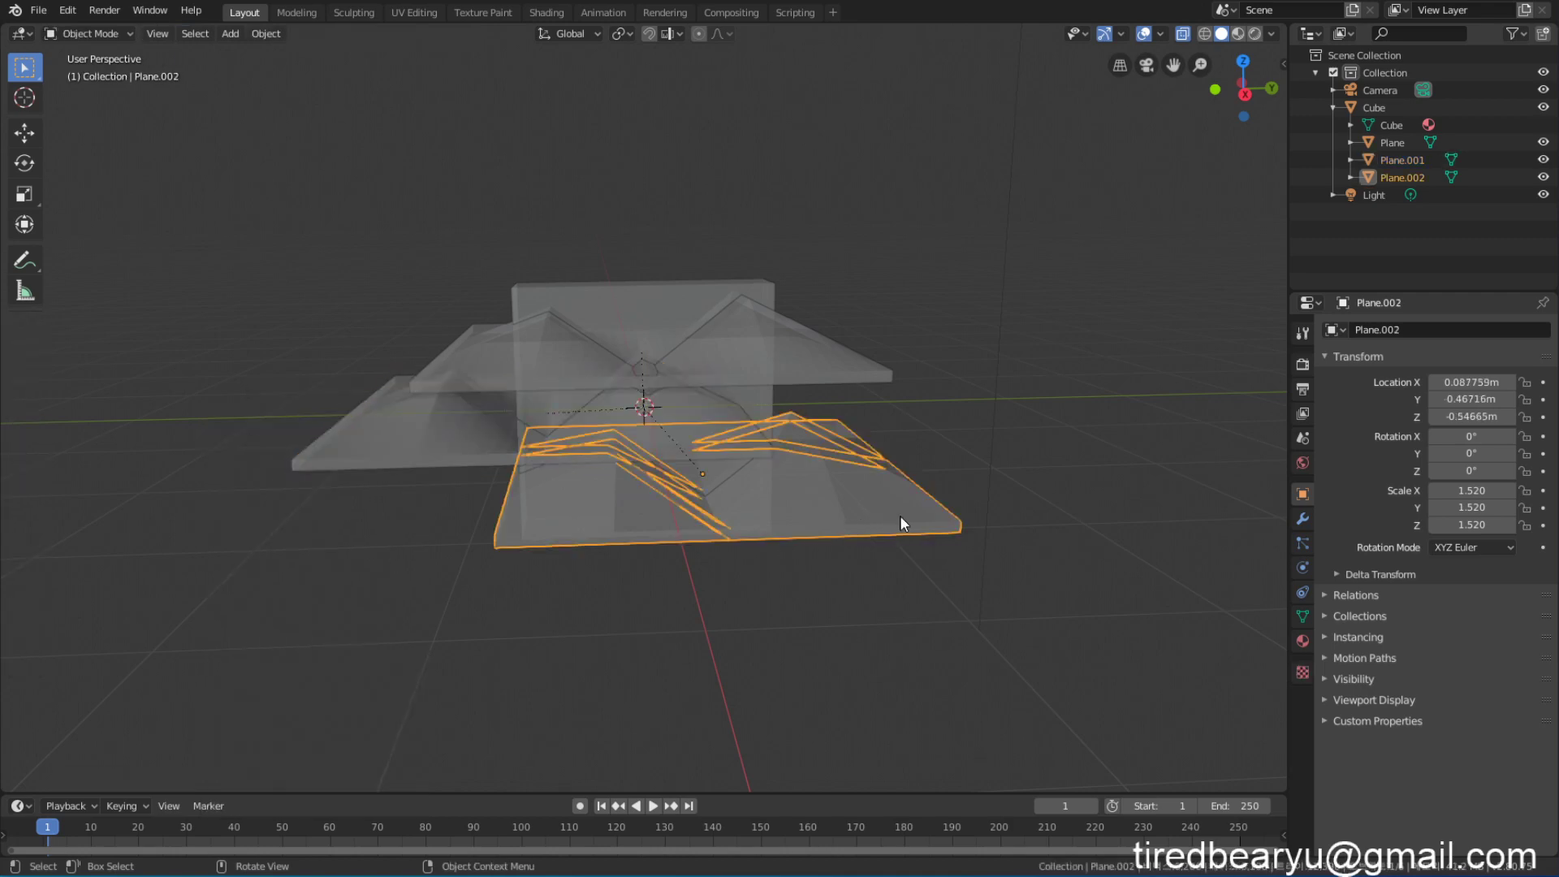
key(Tab)
middle_drag(900, 515, 958, 546)
drag(246, 221, 1096, 740)
right_click(811, 529)
click(810, 530)
right_click(785, 485)
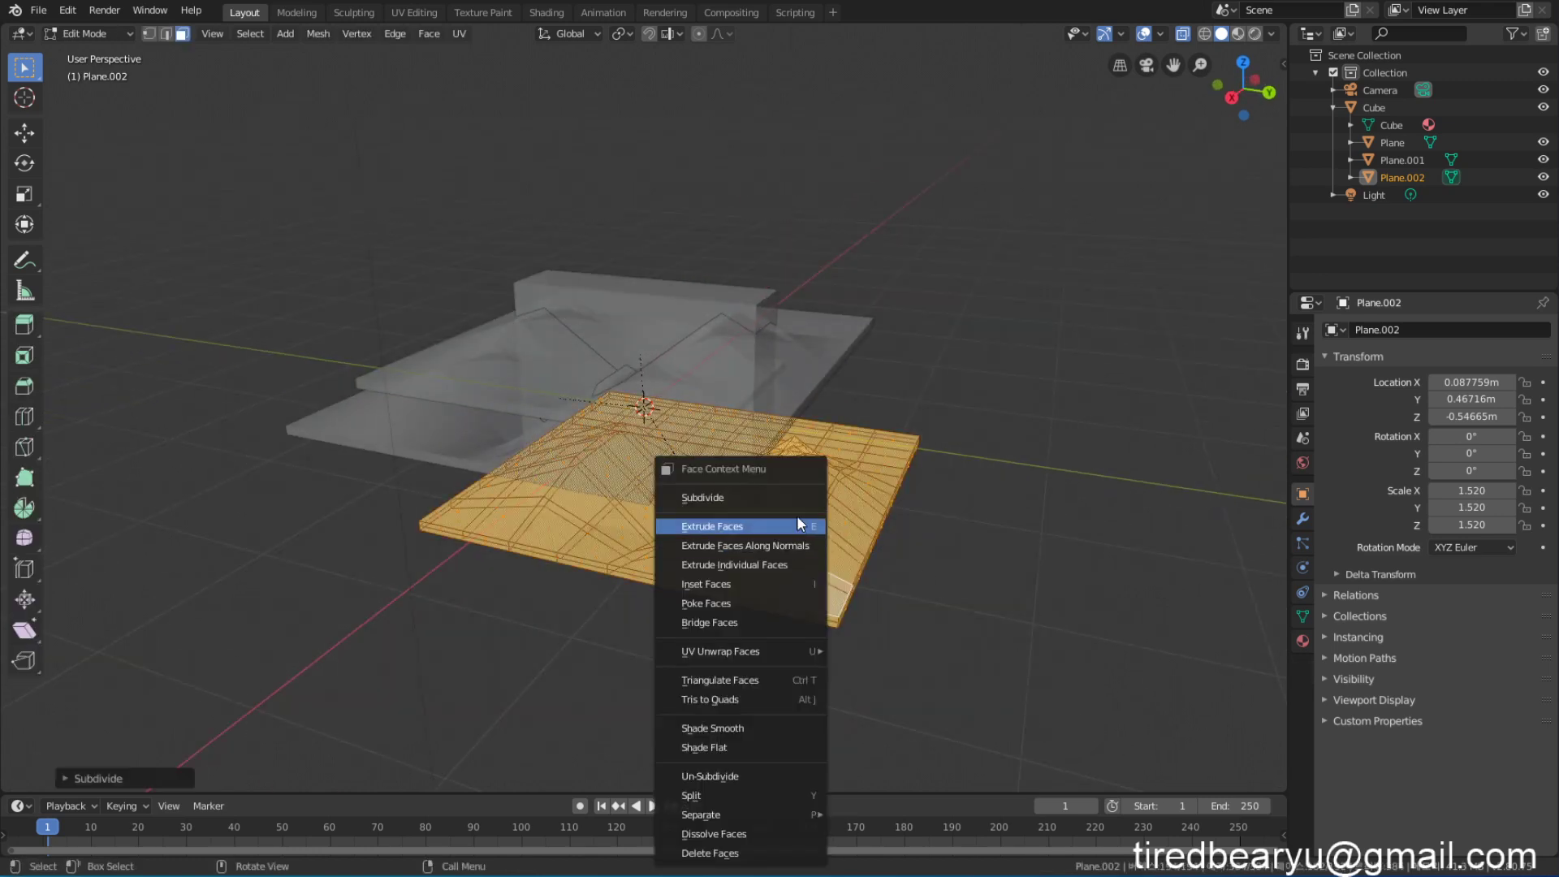
click(796, 499)
right_click(796, 500)
click(796, 498)
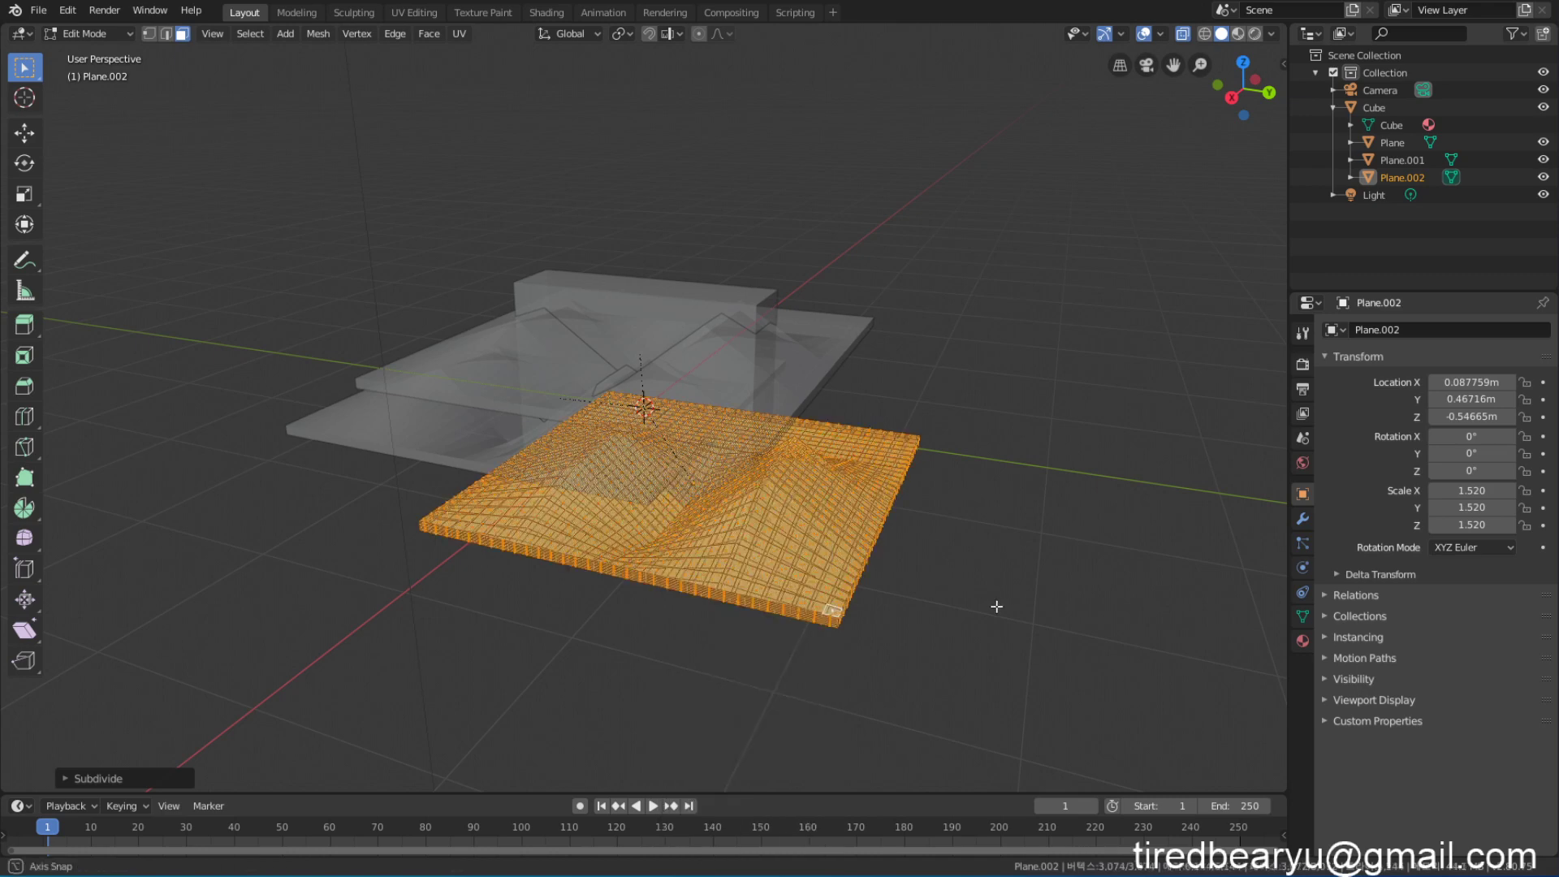
key(Tab)
Step: Run Cell Fracture on the Cube slab with Child Verts as point source, source limit 300, recursion 5 and the Small option
middle_drag(997, 605, 845, 365)
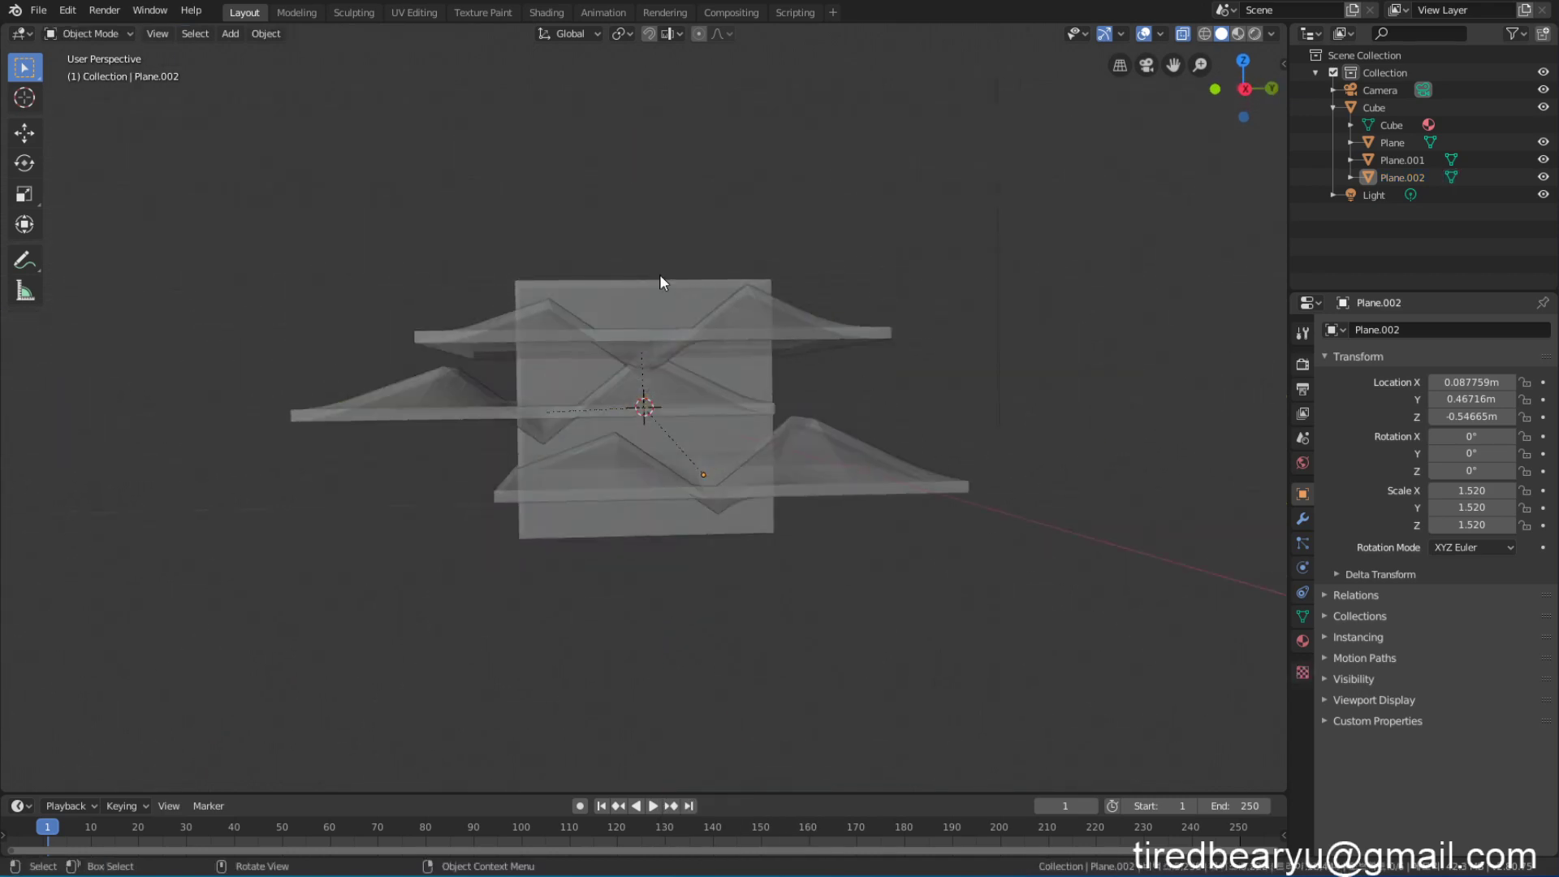
click(649, 331)
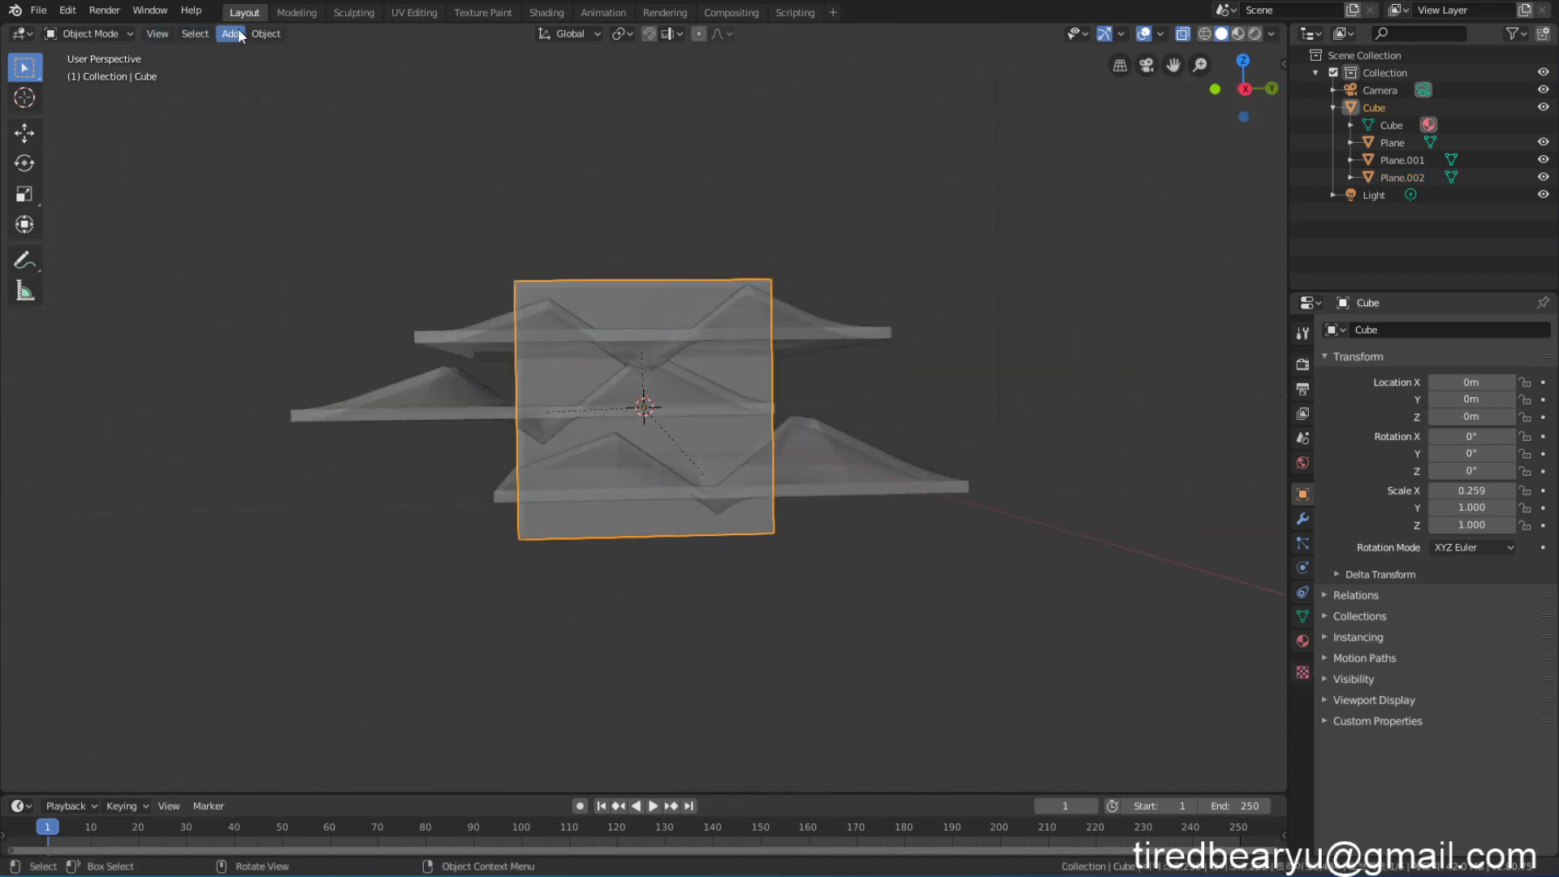
click(265, 33)
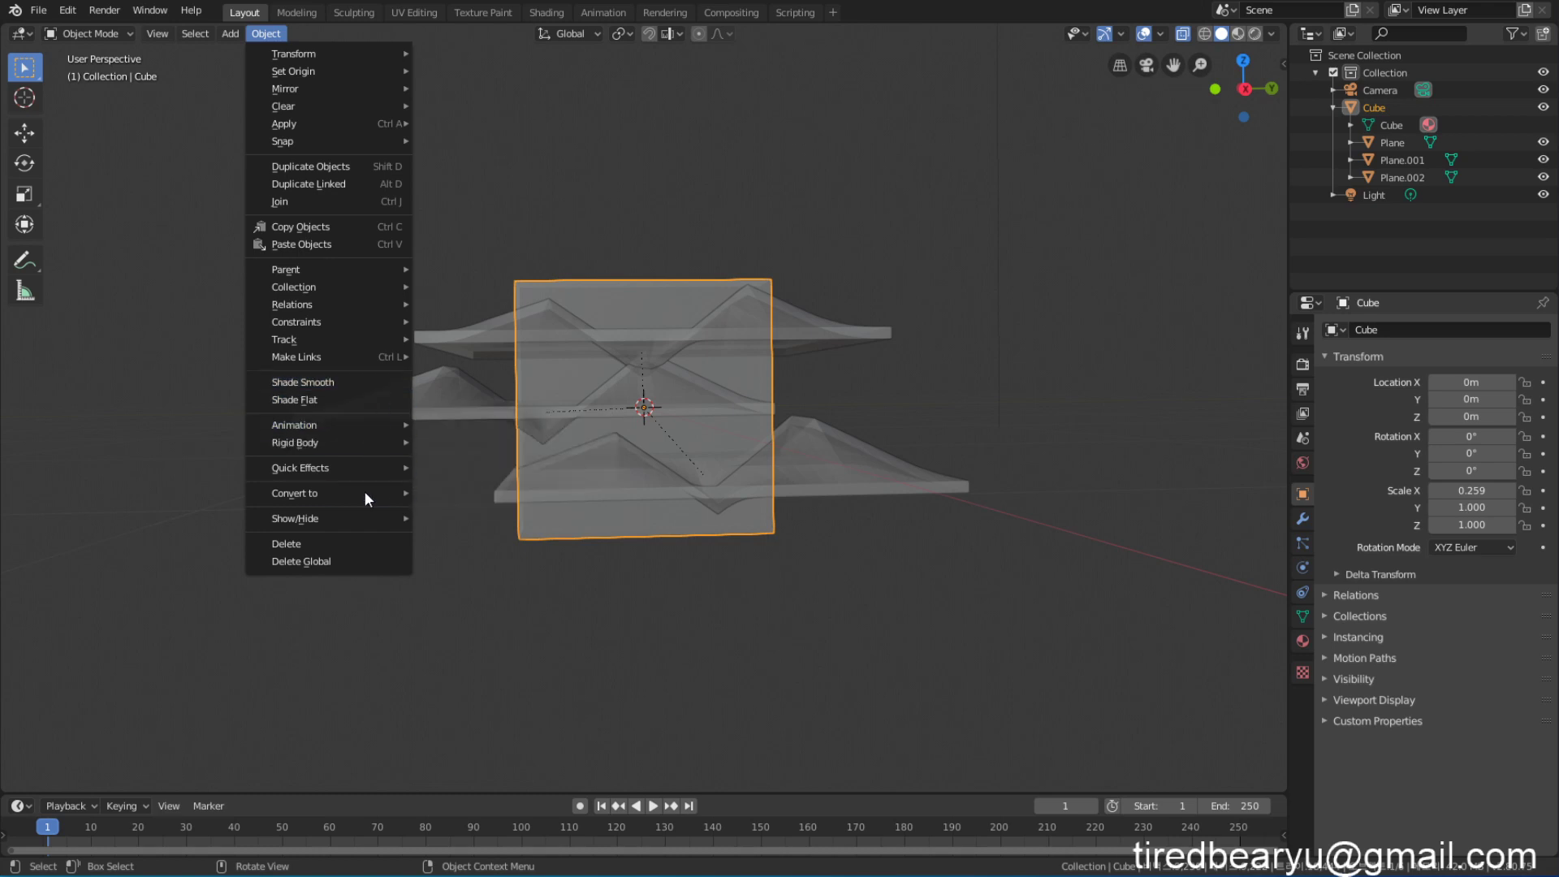
mouse_move(360, 472)
click(490, 544)
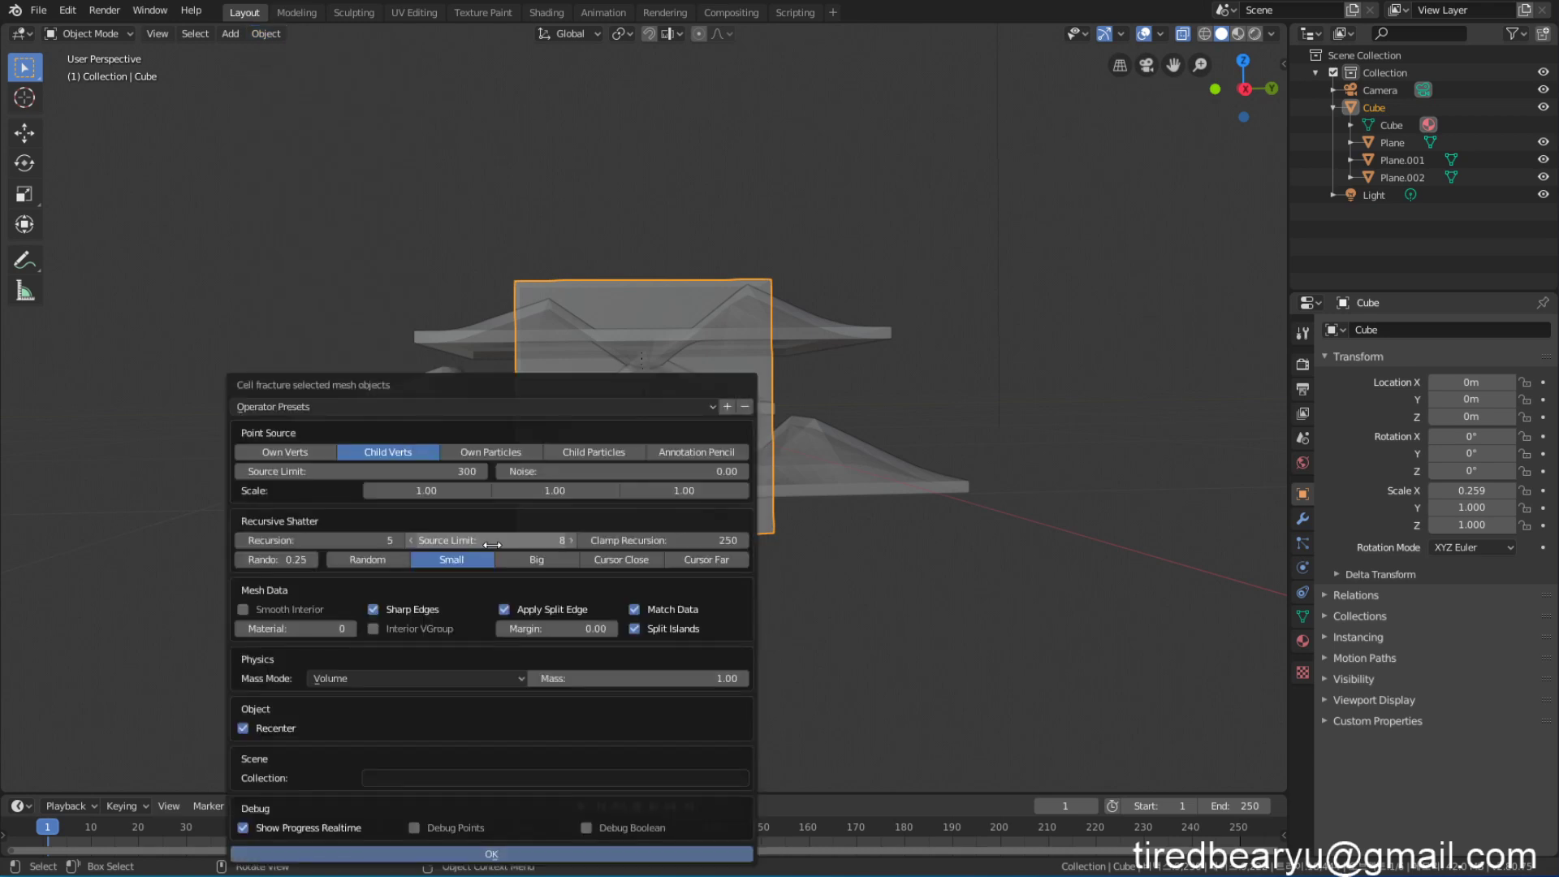
drag(523, 396, 1176, 176)
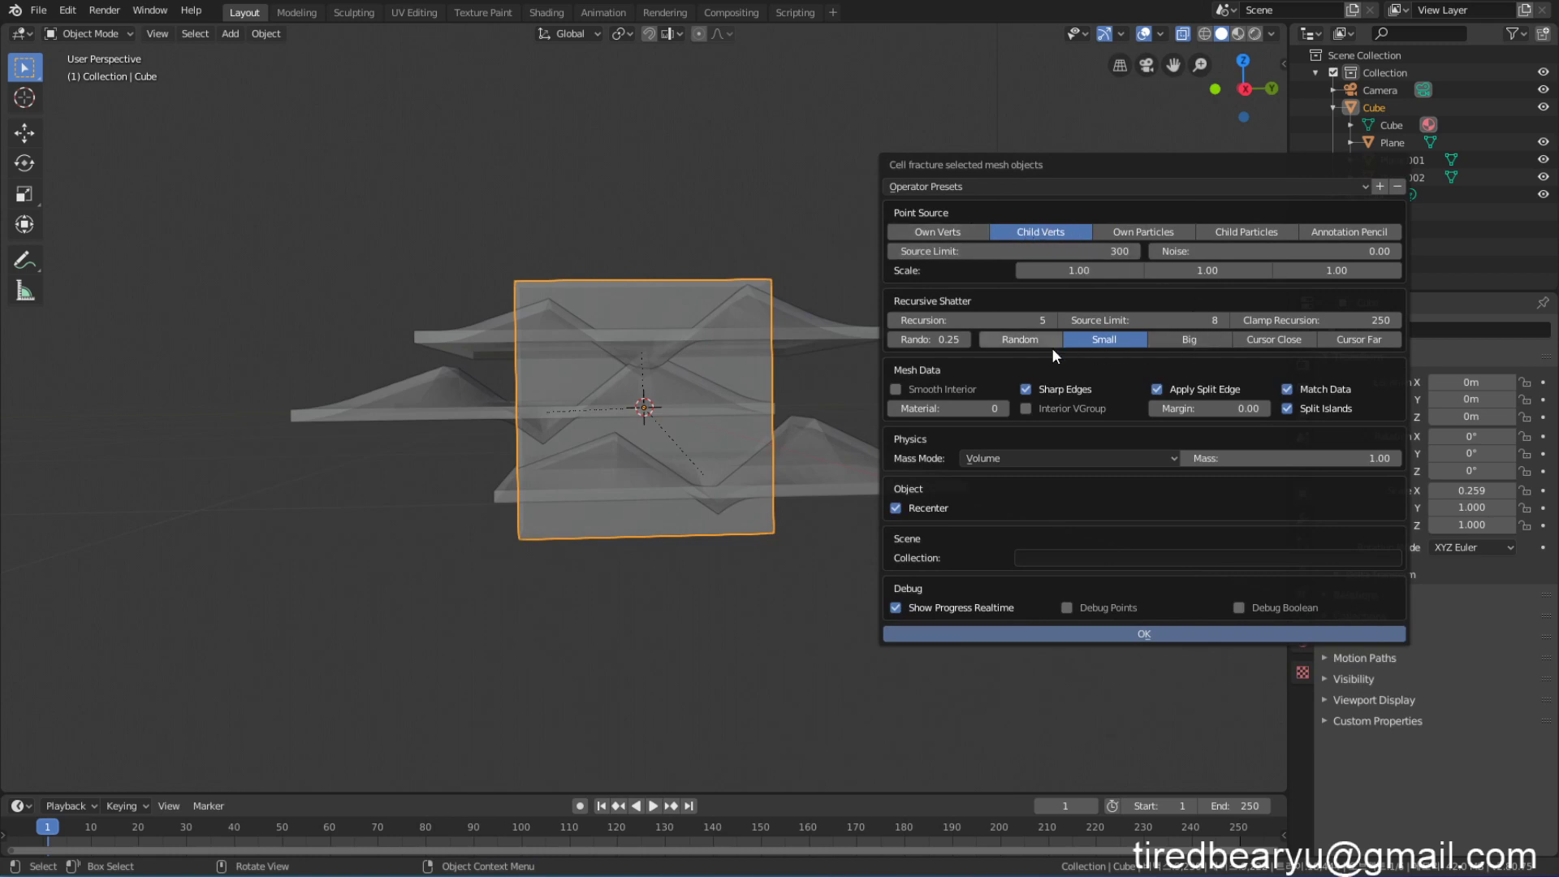
click(1153, 632)
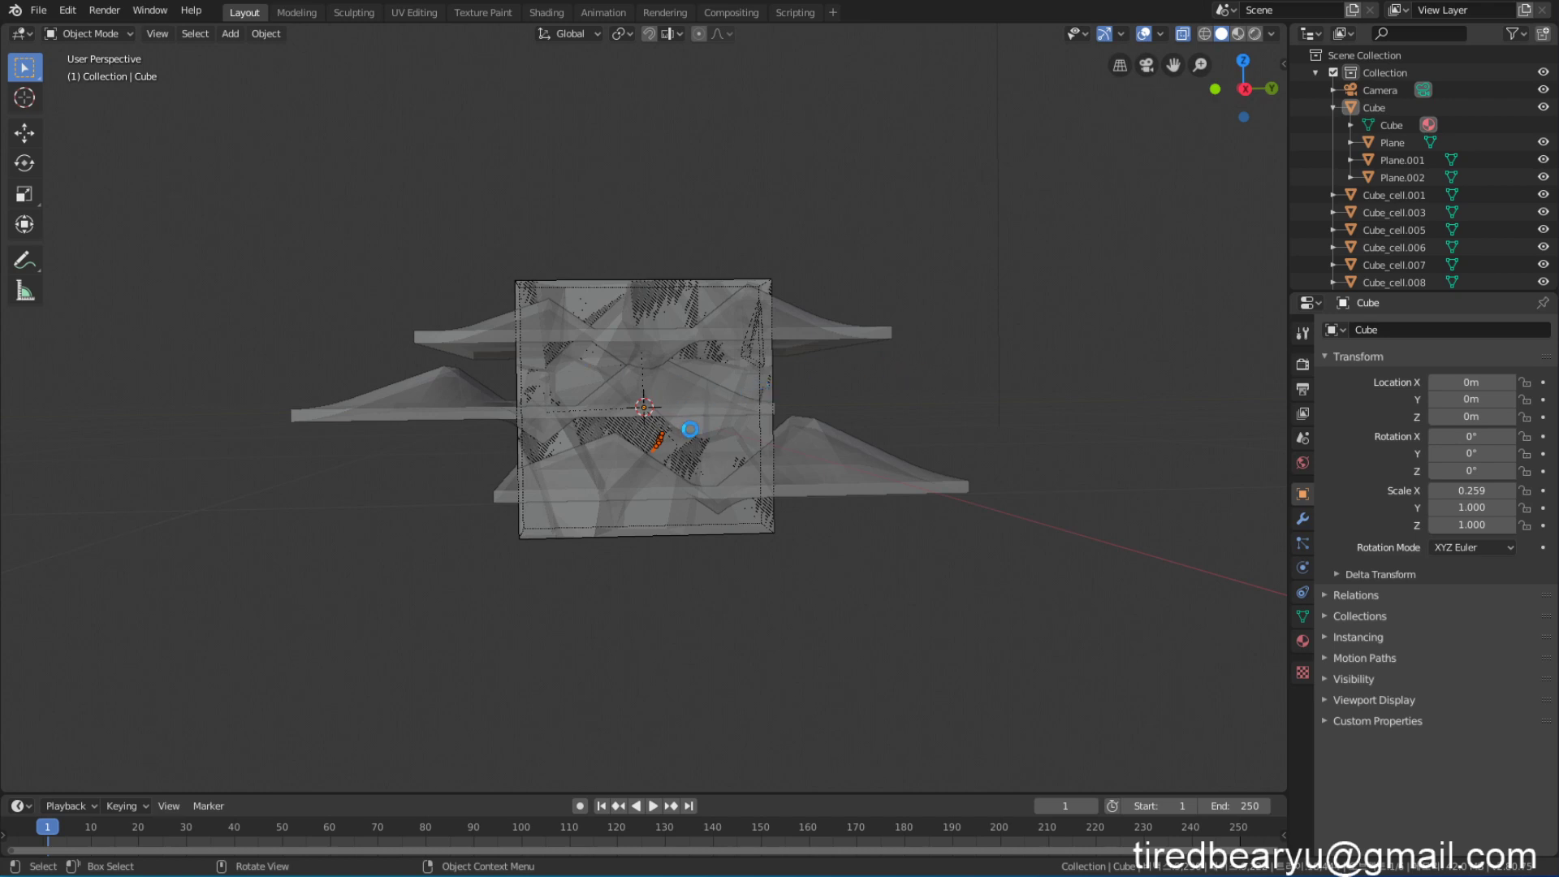
Step: Delete the three planes and the original Cube, keeping only the fractured cells
middle_drag(773, 427, 882, 362)
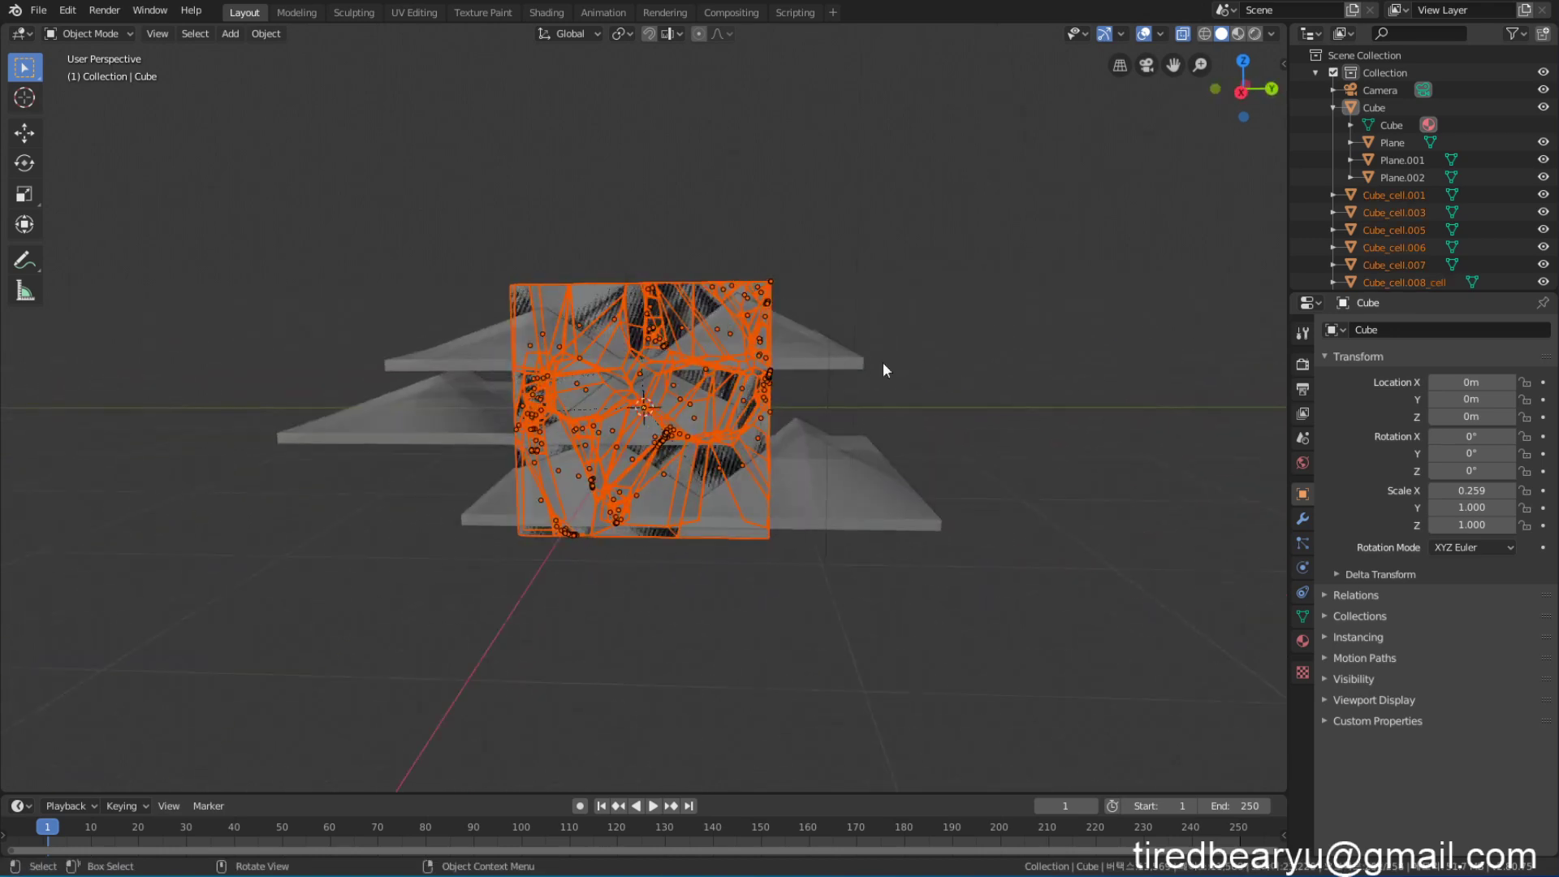
click(824, 339)
key(Delete)
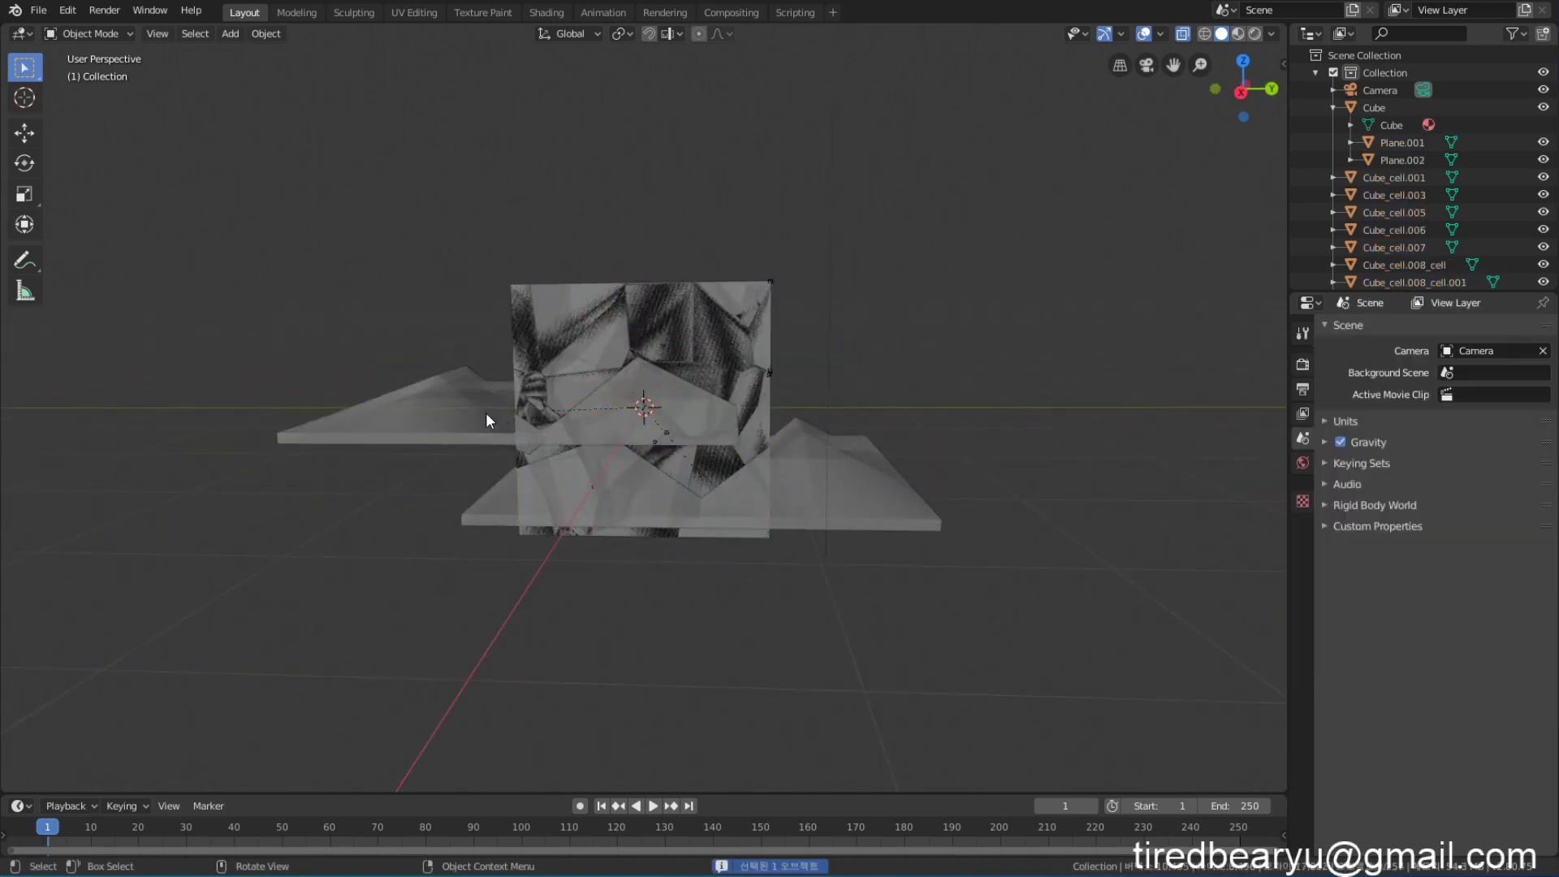
click(485, 413)
key(Delete)
click(861, 498)
key(Delete)
click(703, 376)
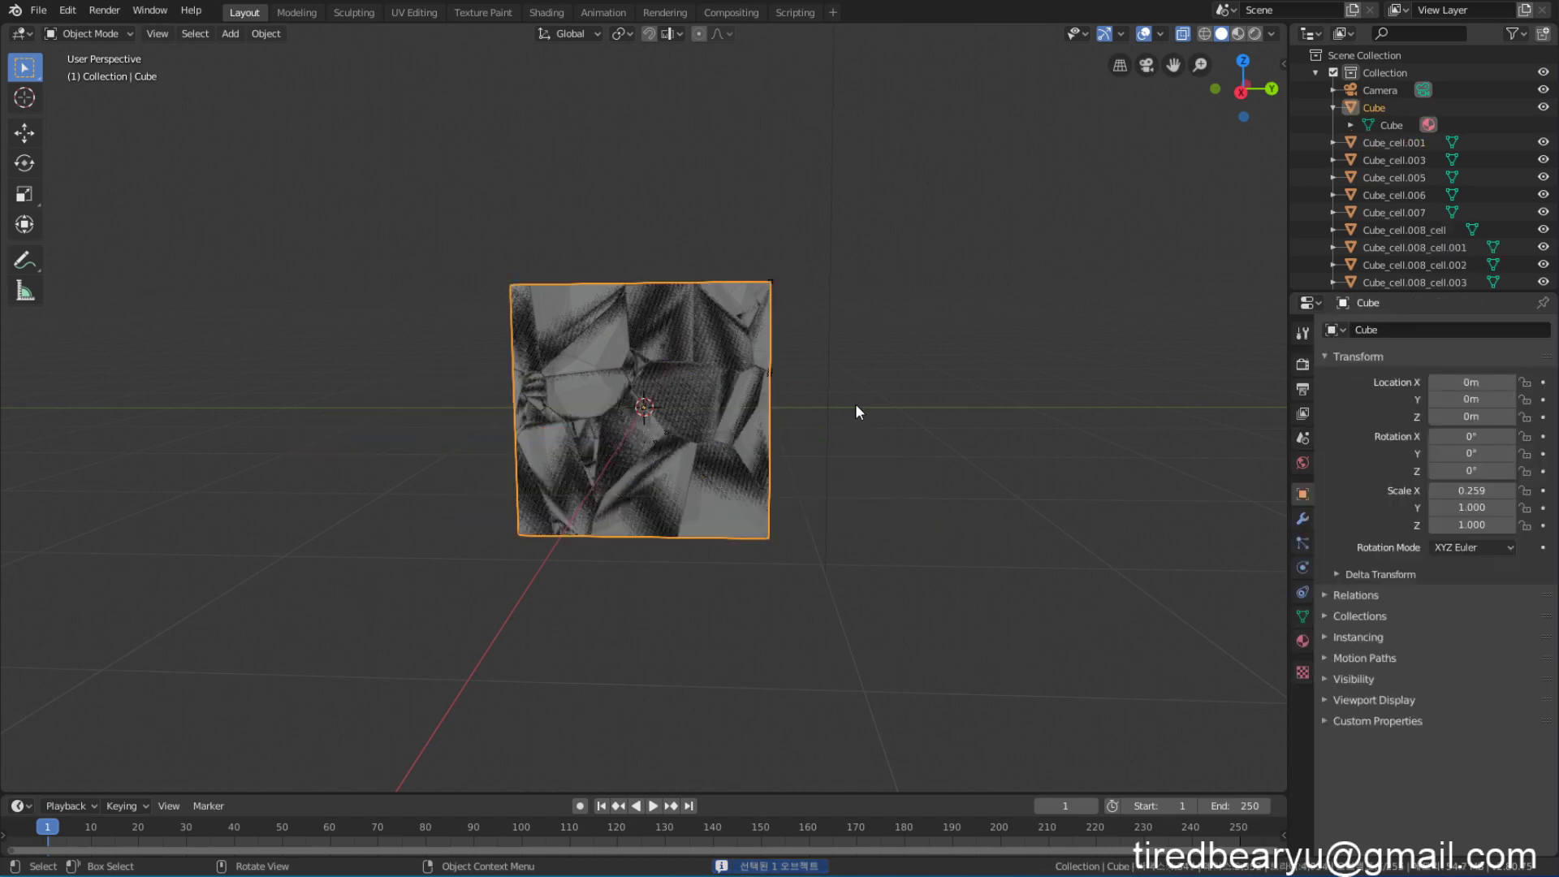
key(Delete)
Step: Select all fractured cells and stretch them along the Z axis into a tall, narrow column
middle_drag(919, 471, 914, 423)
scroll(864, 412, up, 4)
scroll(890, 425, down, 3)
scroll(898, 429, down, 2)
drag(384, 241, 997, 579)
middle_drag(894, 470, 864, 482)
key(s)
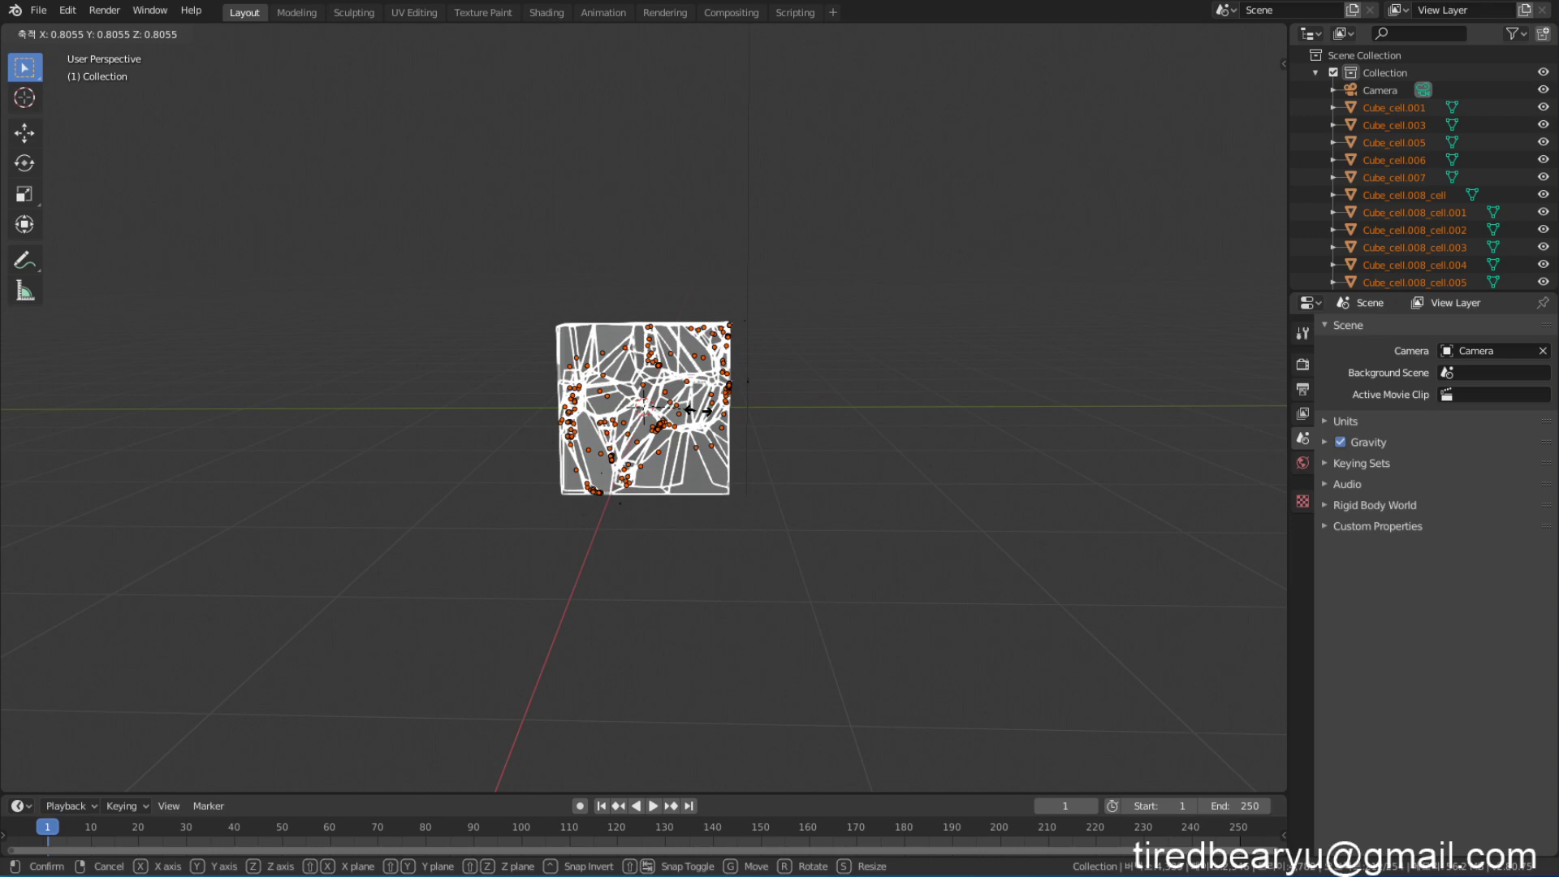
key(z)
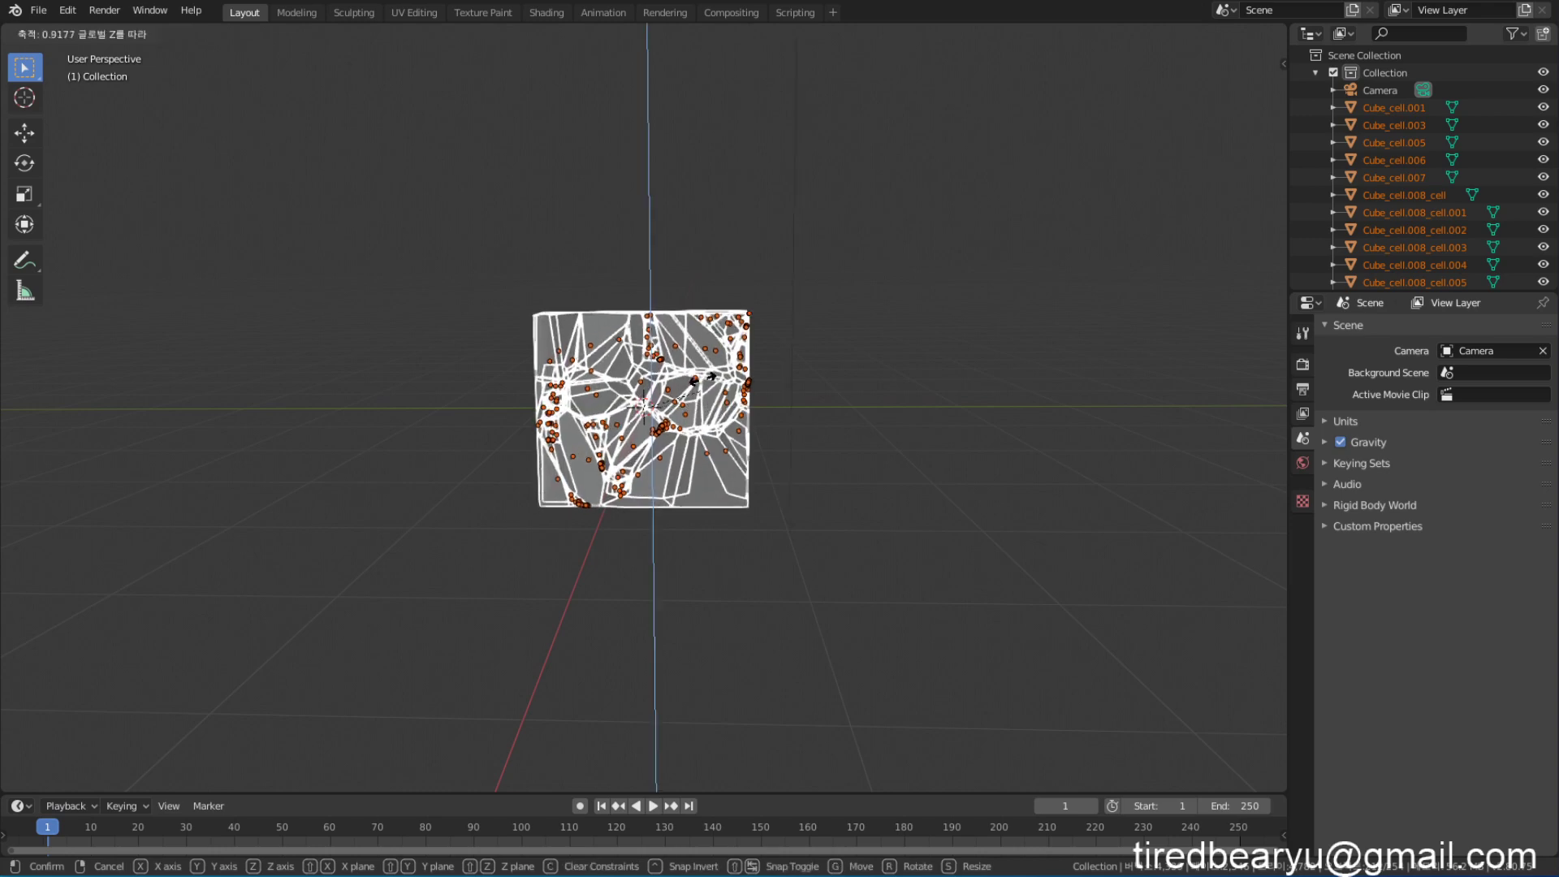
click(779, 543)
scroll(878, 561, down, 4)
click(878, 560)
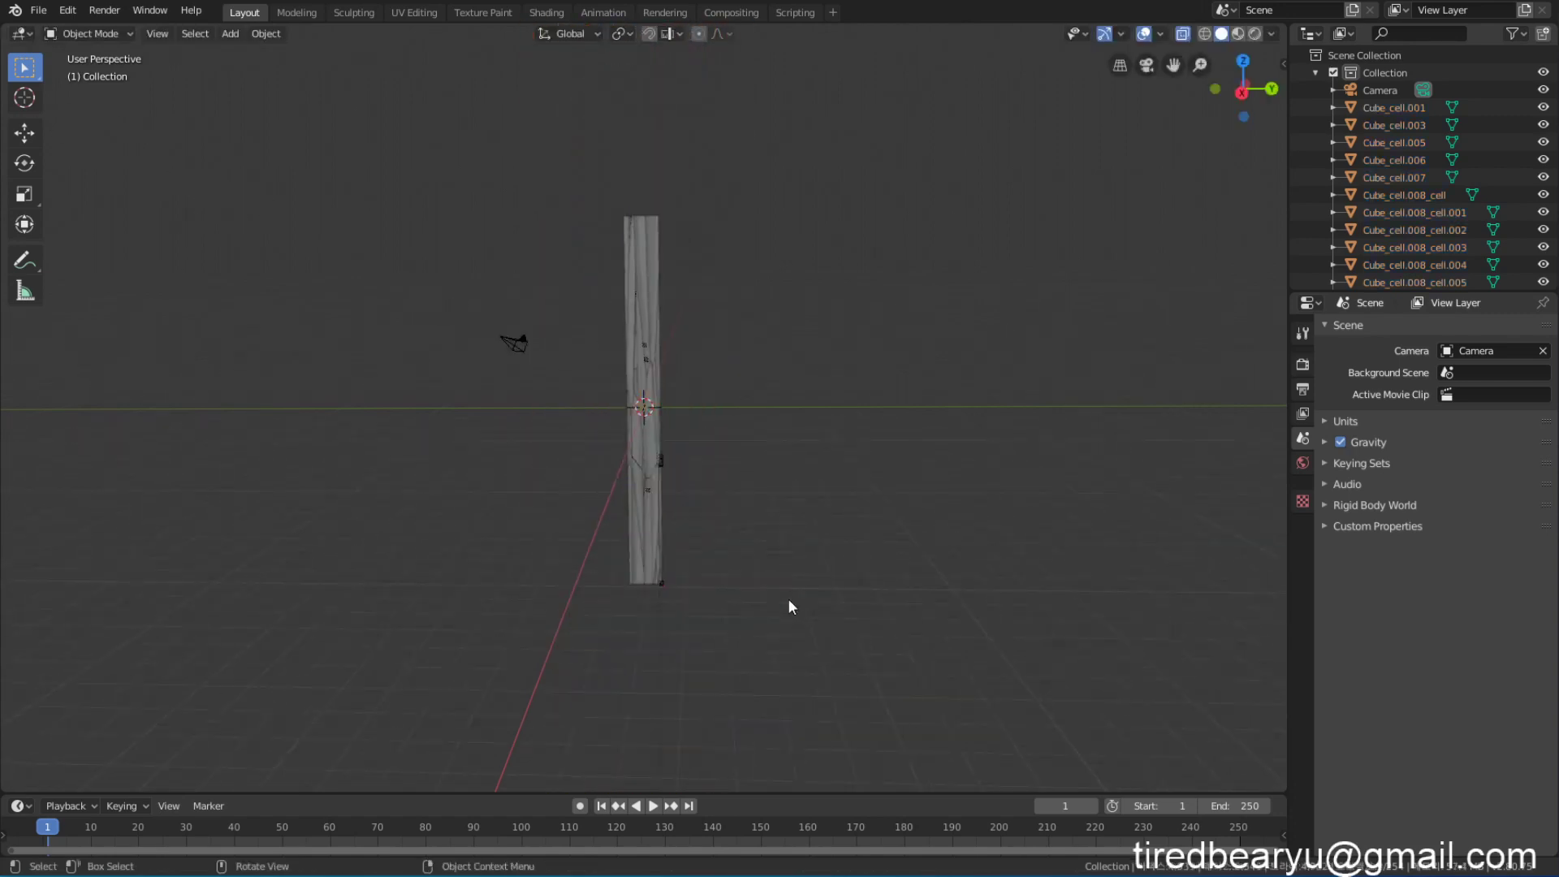
Step: Select the cells in the column's upper half and move them up and away from the lower half
middle_drag(788, 597, 952, 254)
drag(811, 261, 606, 50)
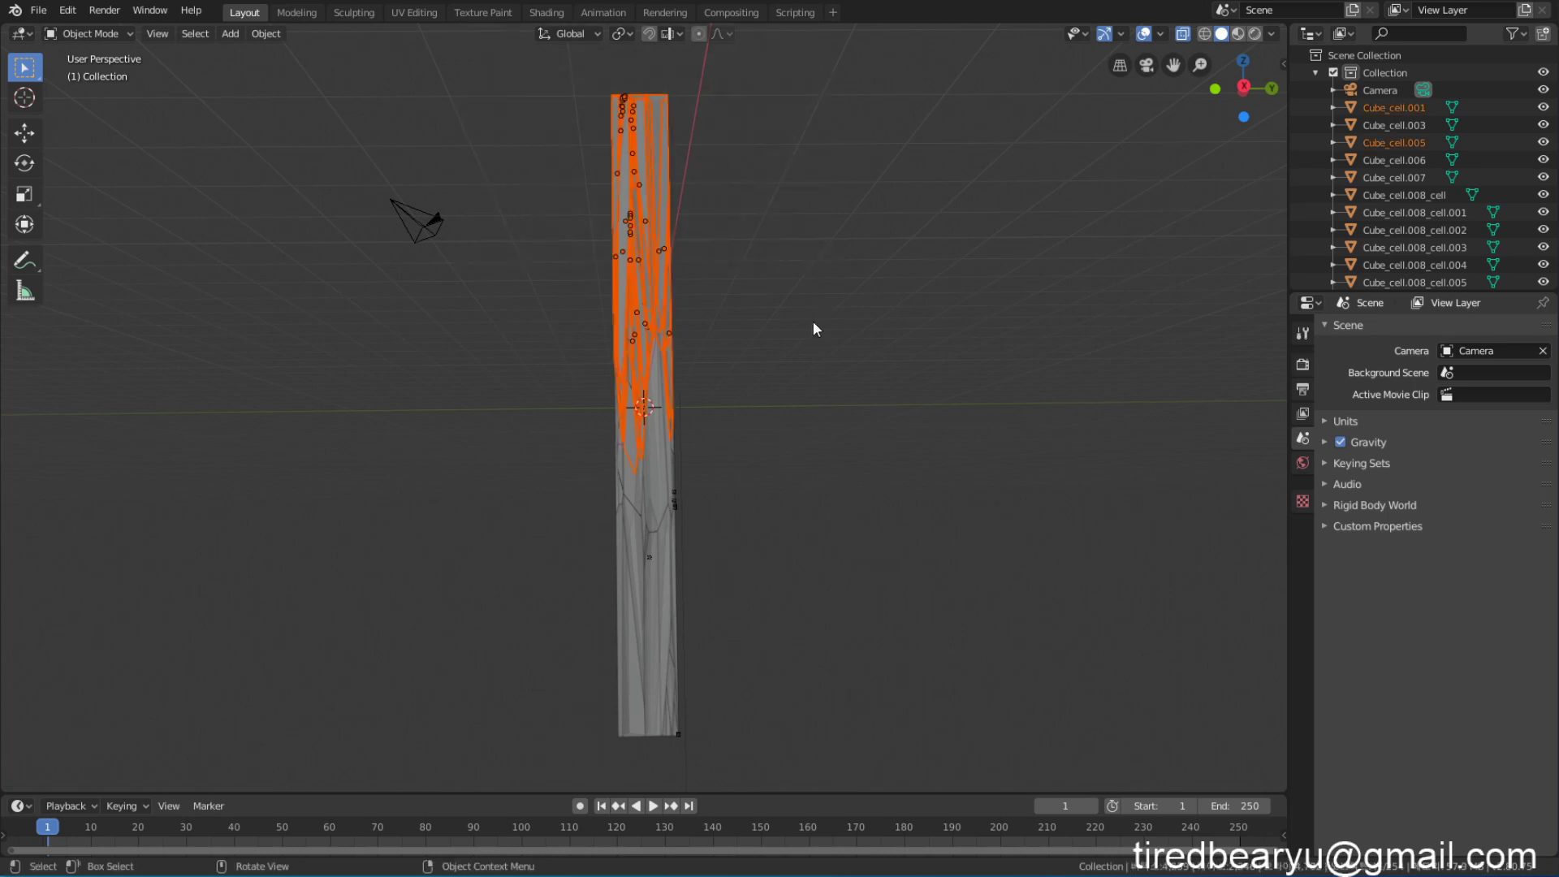
key(g)
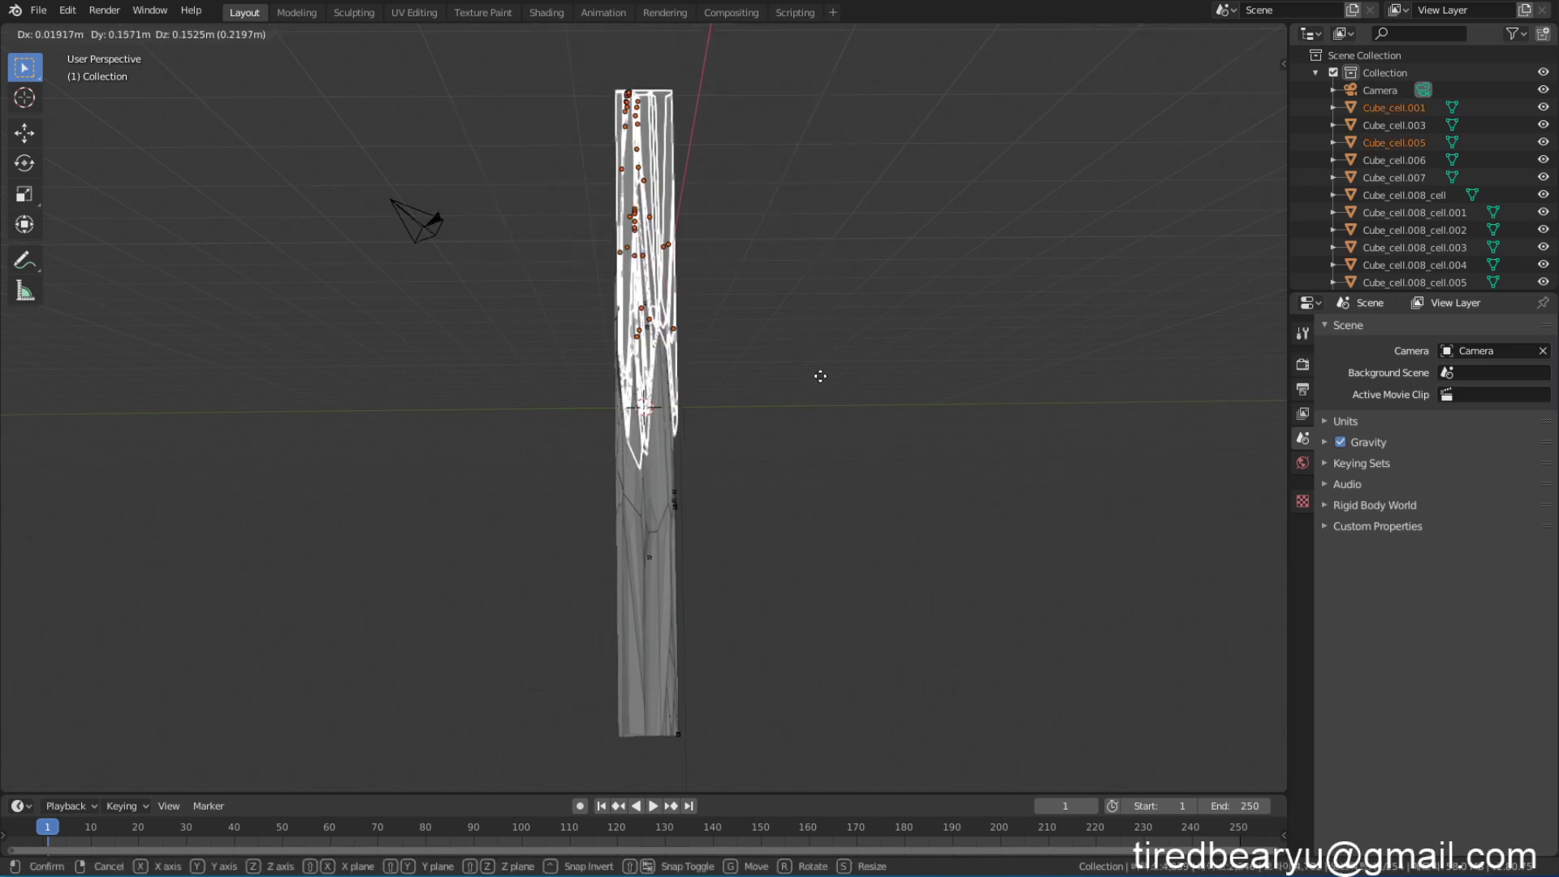
click(1035, 276)
middle_drag(980, 439, 817, 368)
scroll(663, 480, up, 3)
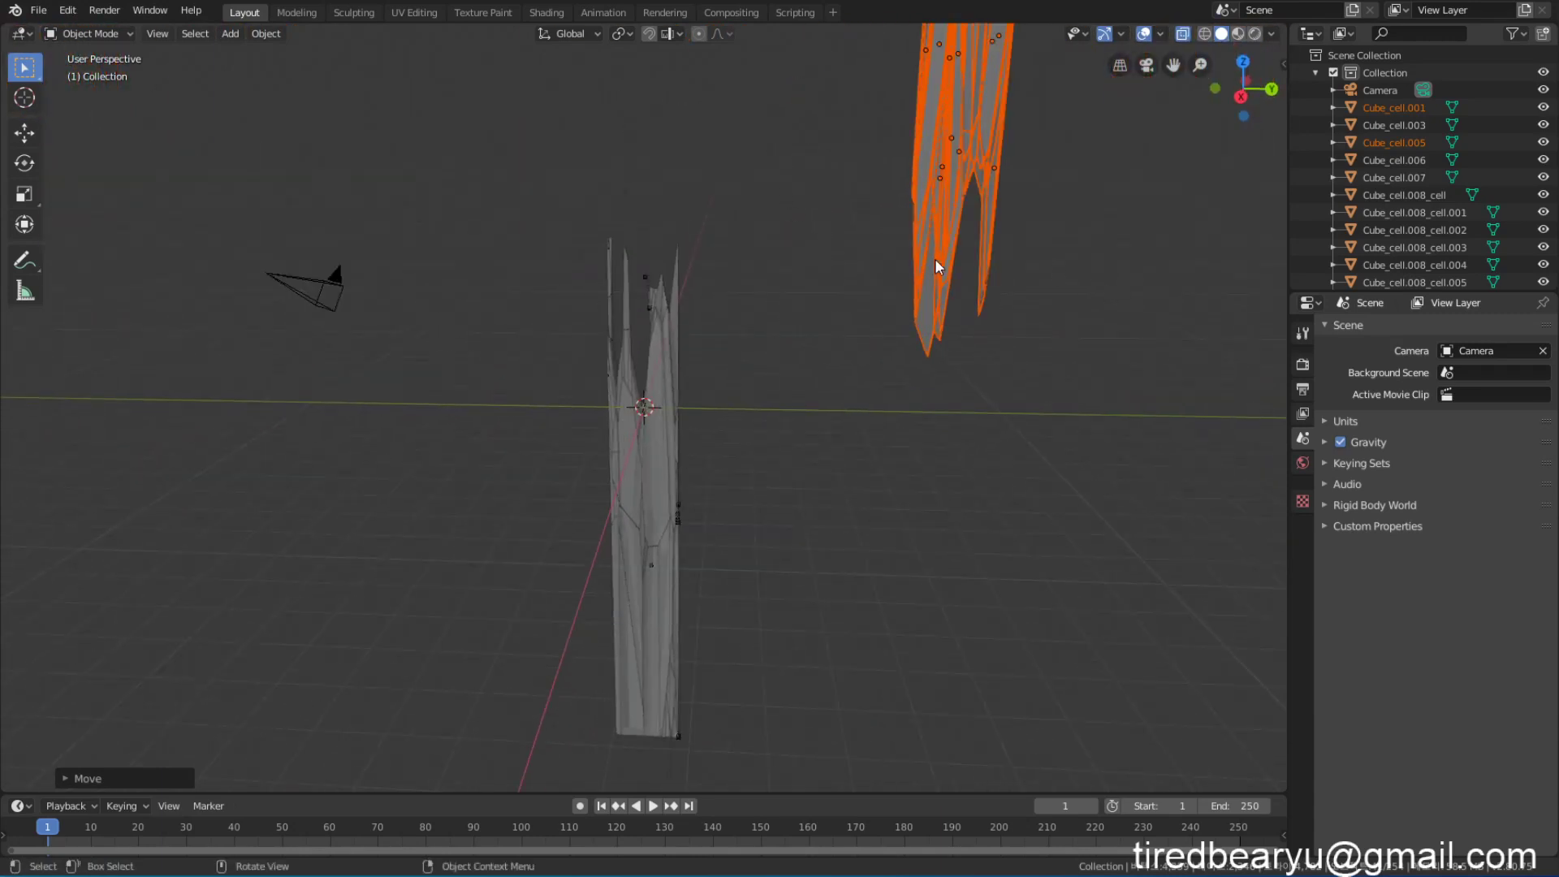
mouse_move(851, 477)
middle_down()
mouse_move(922, 456)
mouse_move(842, 449)
middle_up()
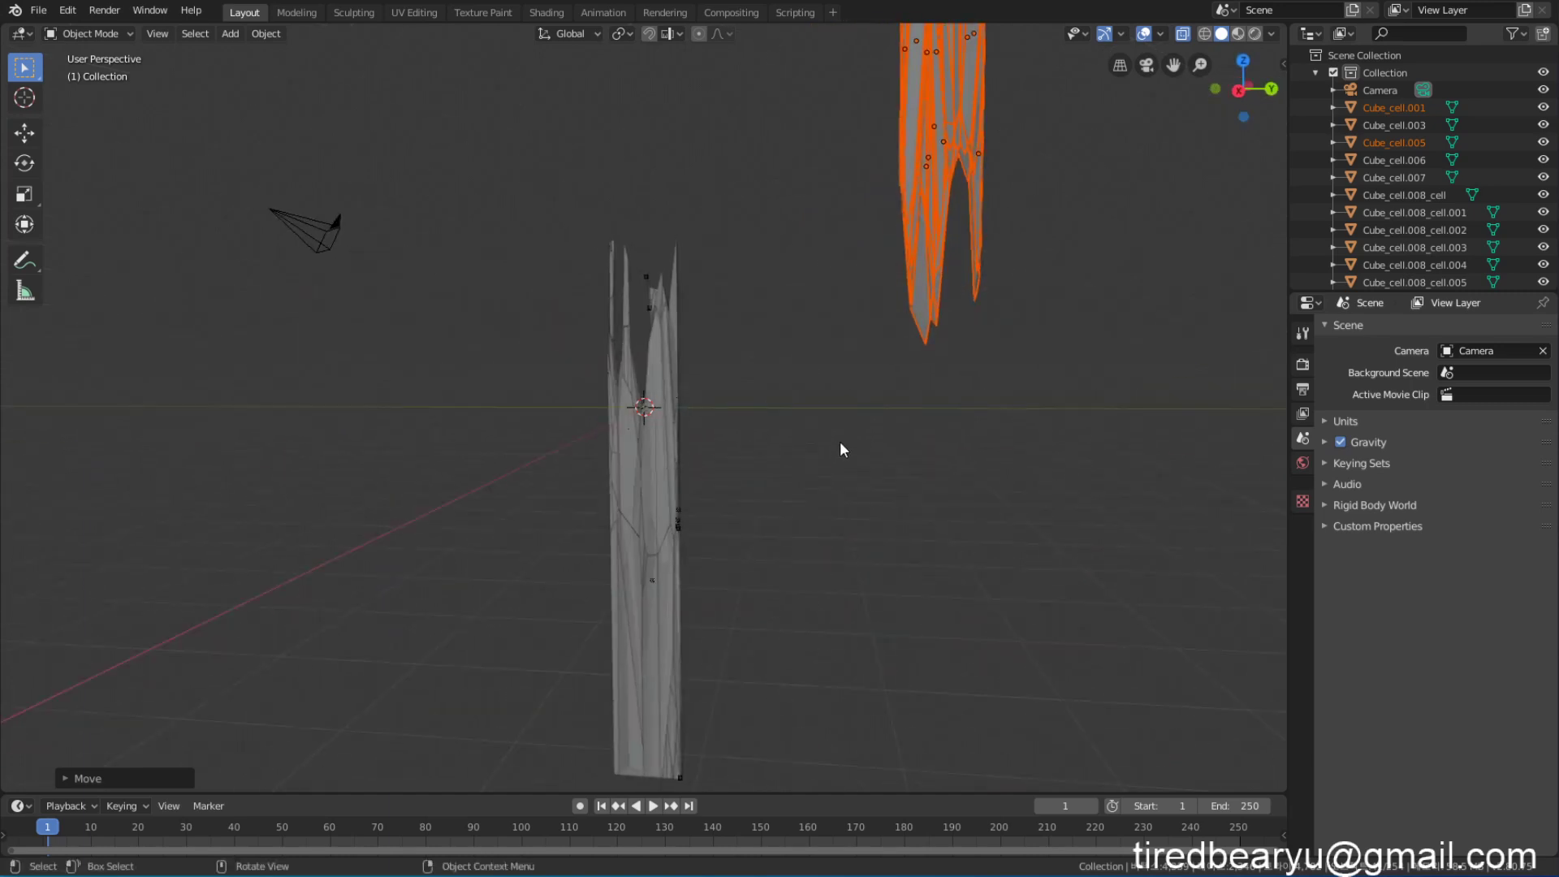